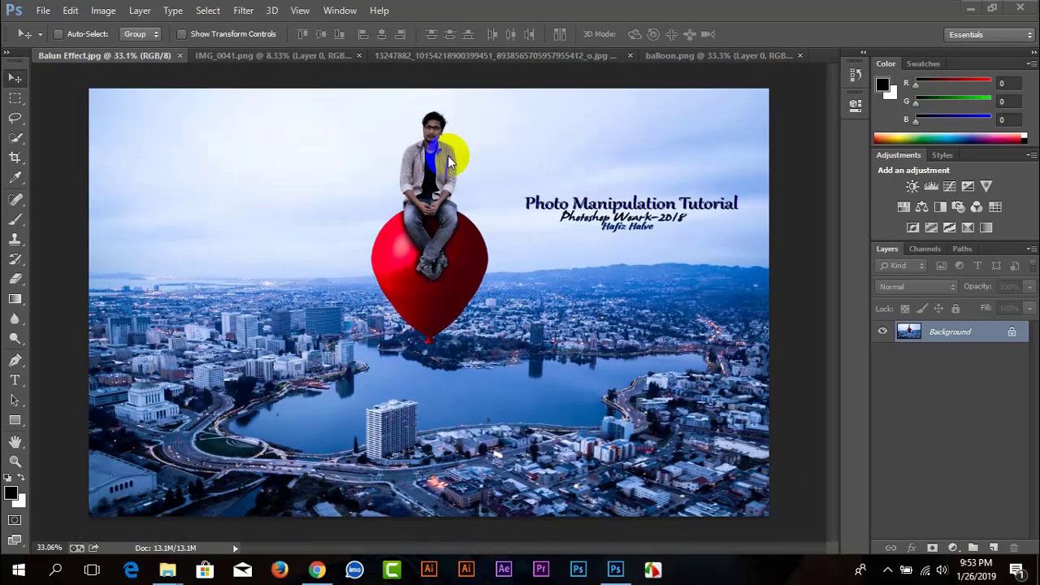
- Create a new white-background document of 2700 × 1700 pixels at 72 pixels/inch
scroll(447, 155, down, 1)
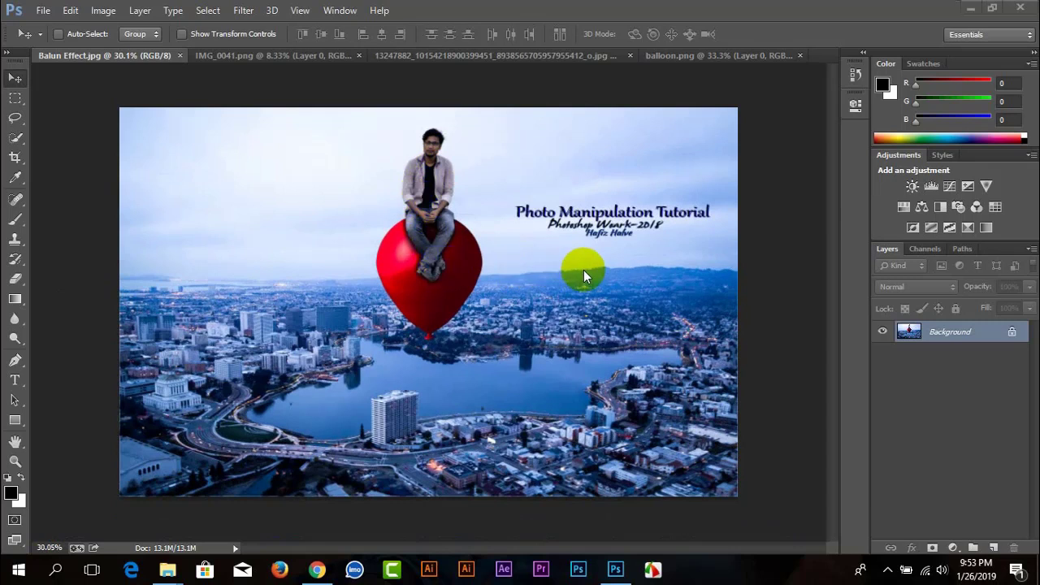
scroll(345, 267, up, 2)
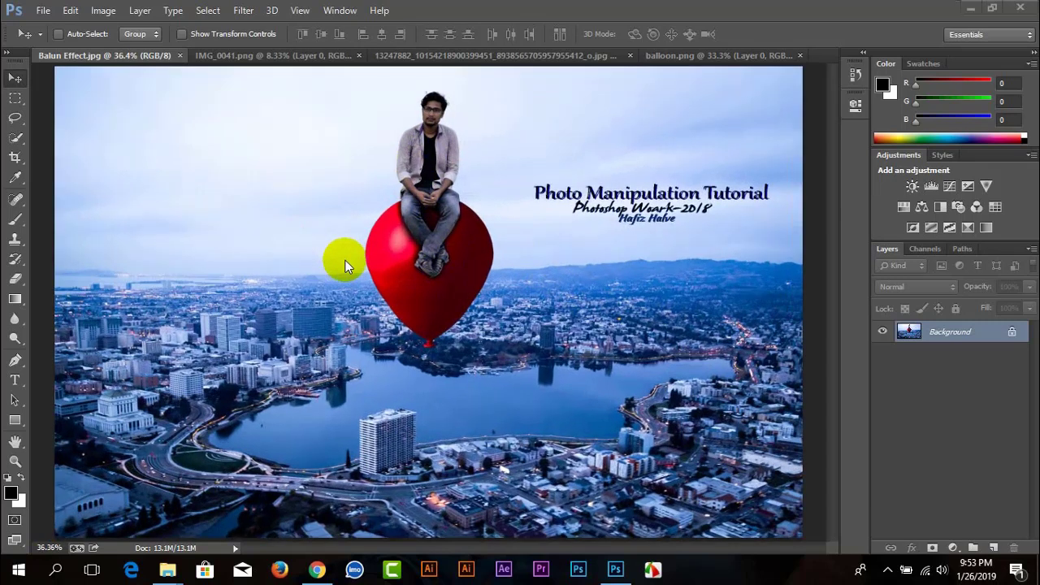
scroll(346, 266, down, 1)
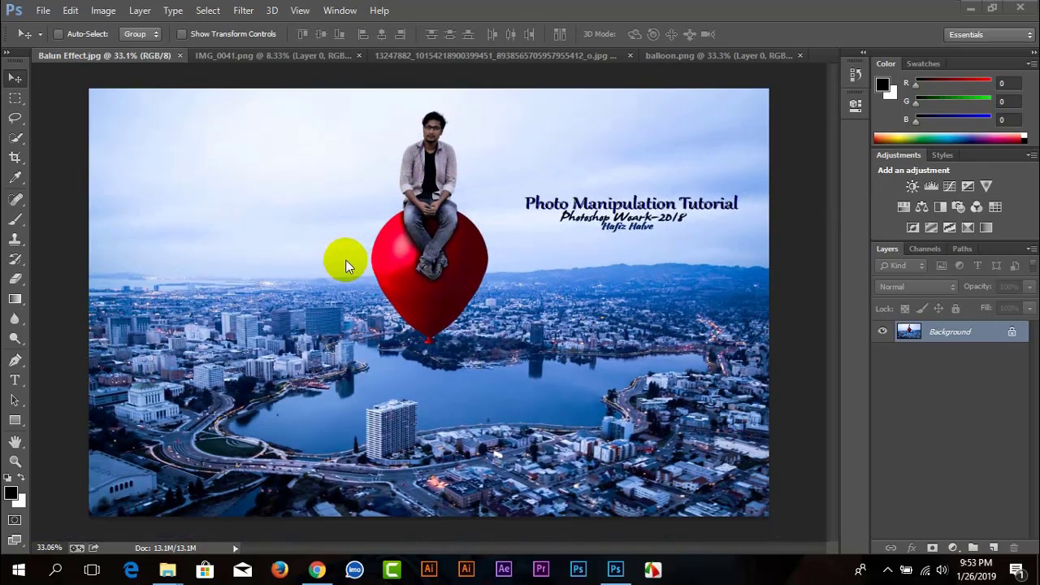
scroll(345, 266, down, 1)
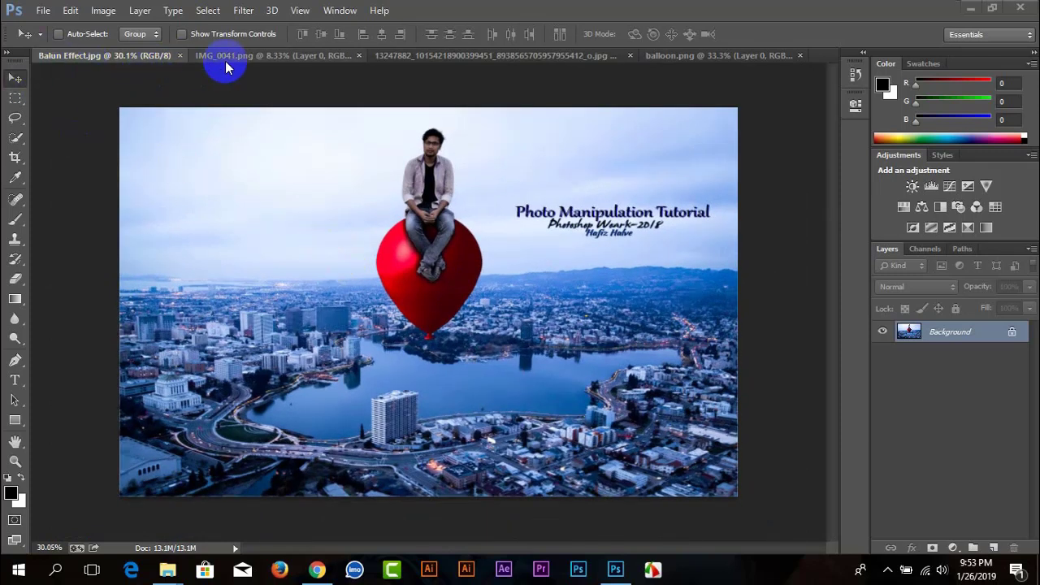
click(42, 10)
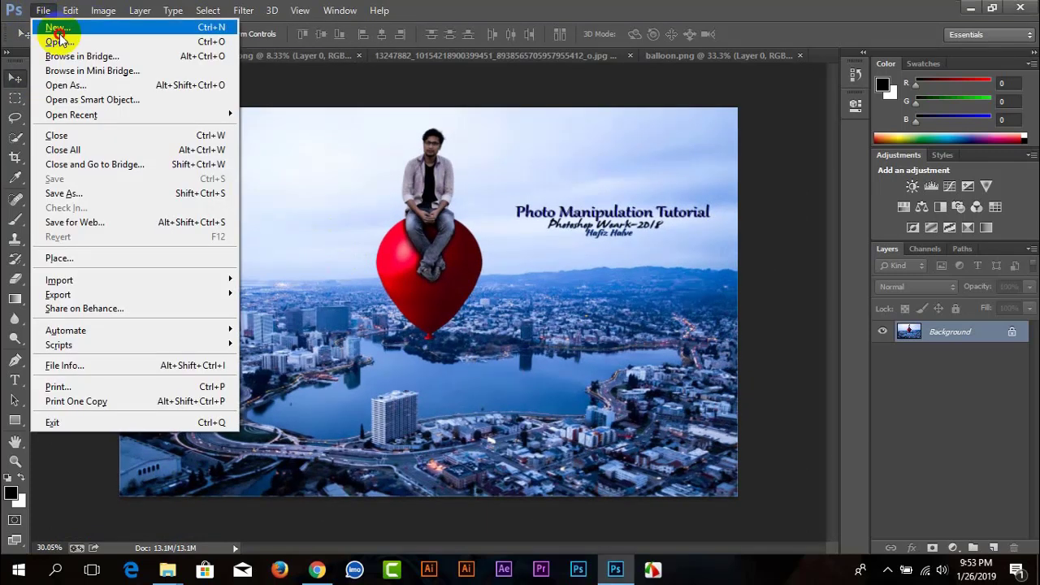
click(57, 28)
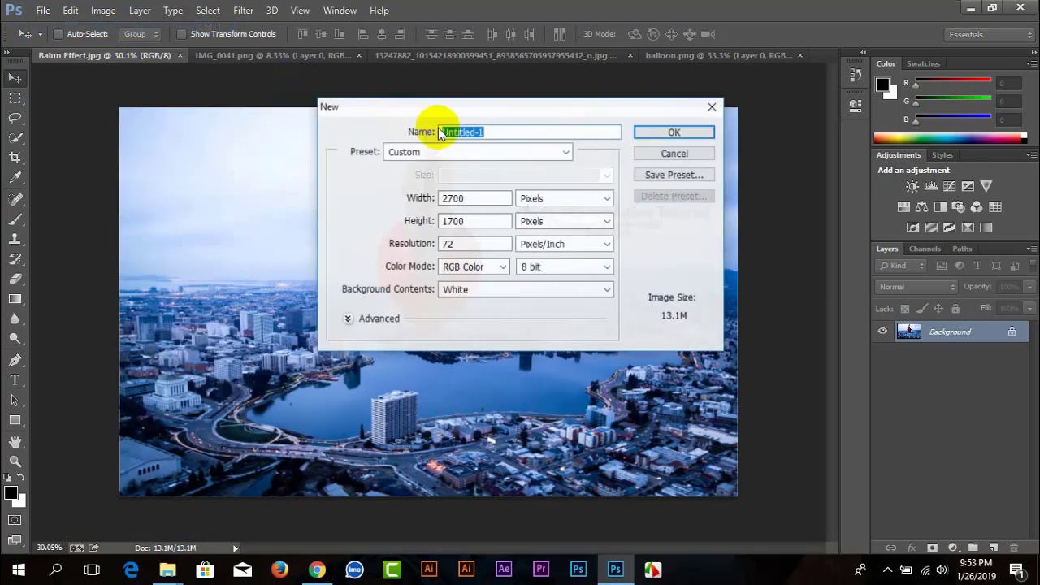
double_click(481, 201)
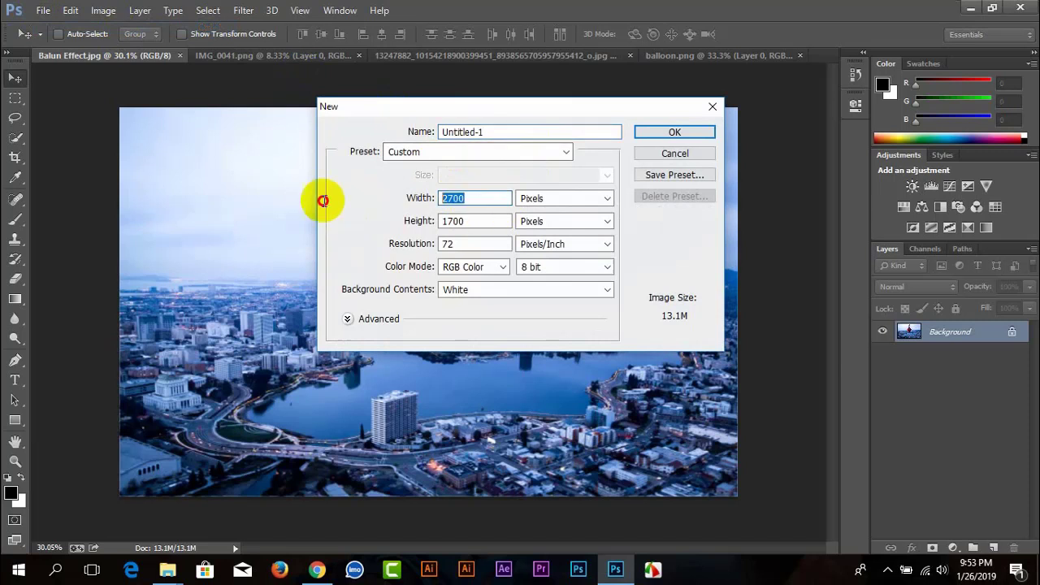
double_click(466, 221)
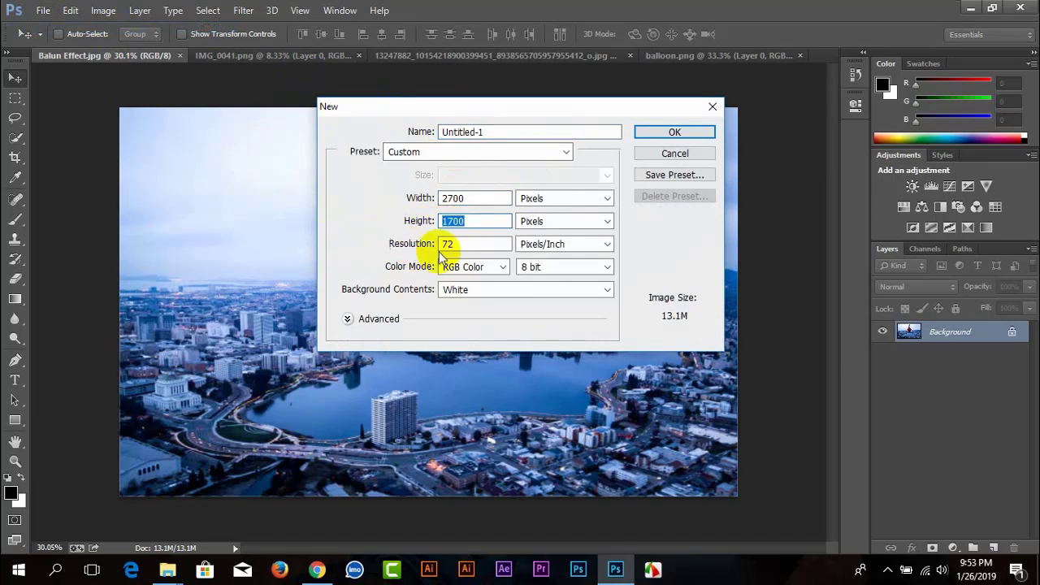
double_click(469, 244)
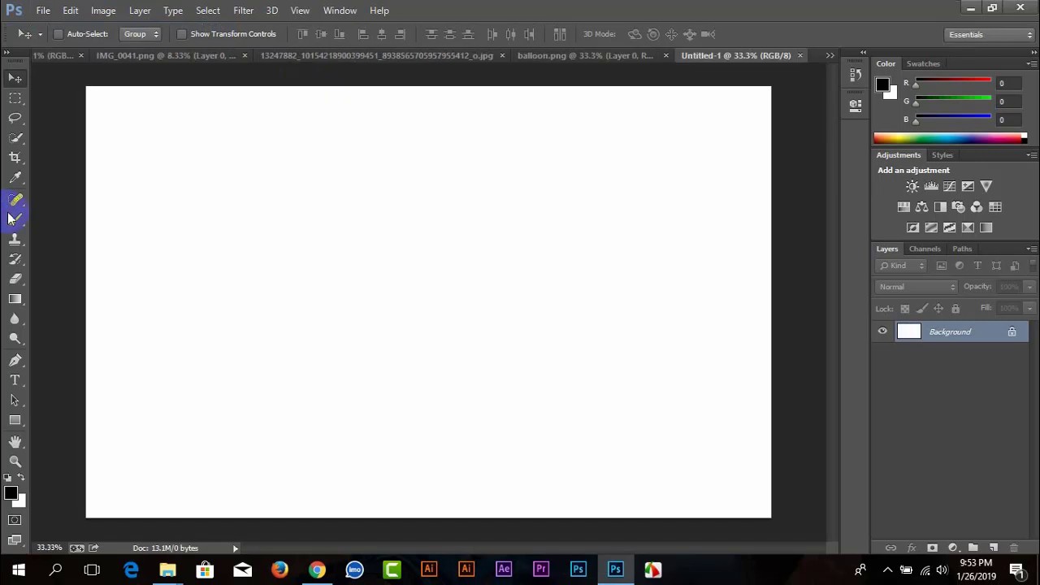
- Review the finished balloon composite and the cut-out seated man, ending on the city photo
click(58, 55)
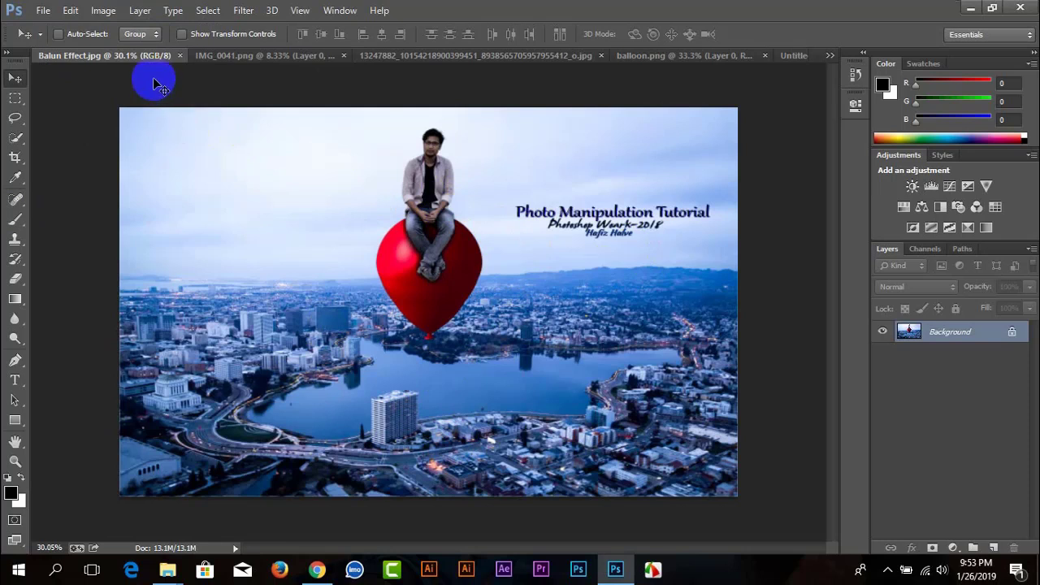
click(206, 56)
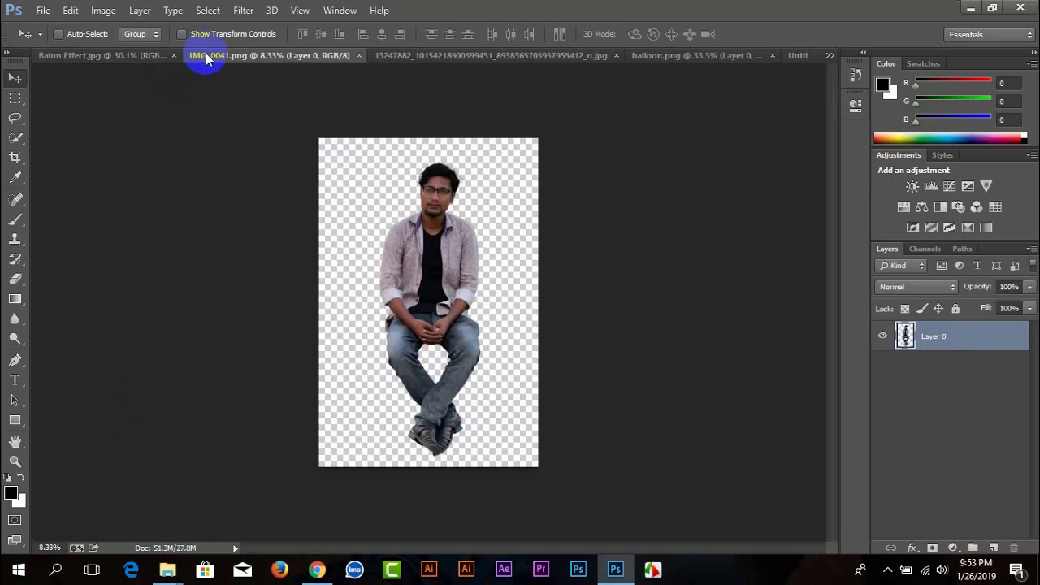
click(154, 57)
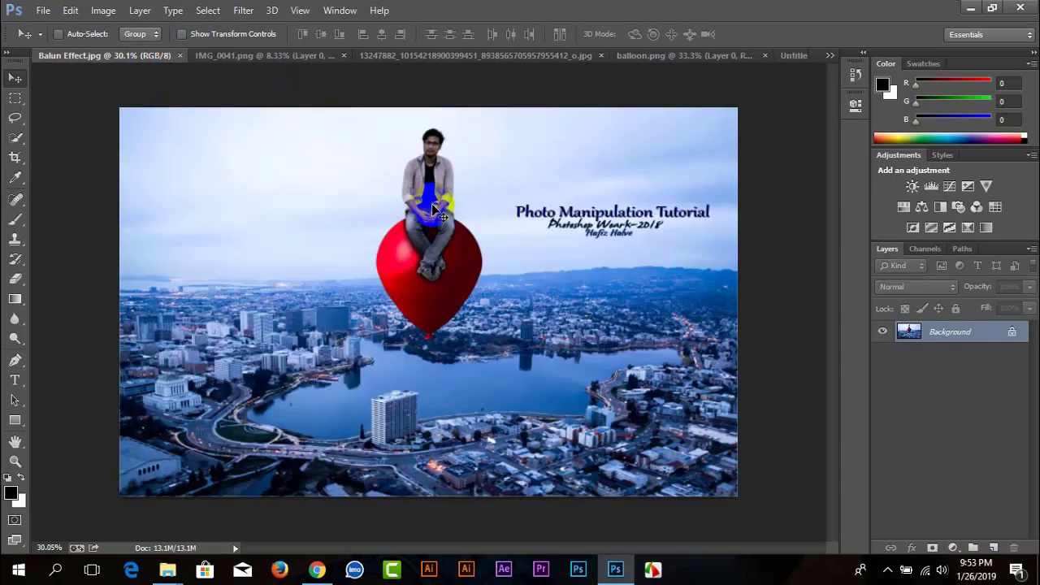
click(793, 57)
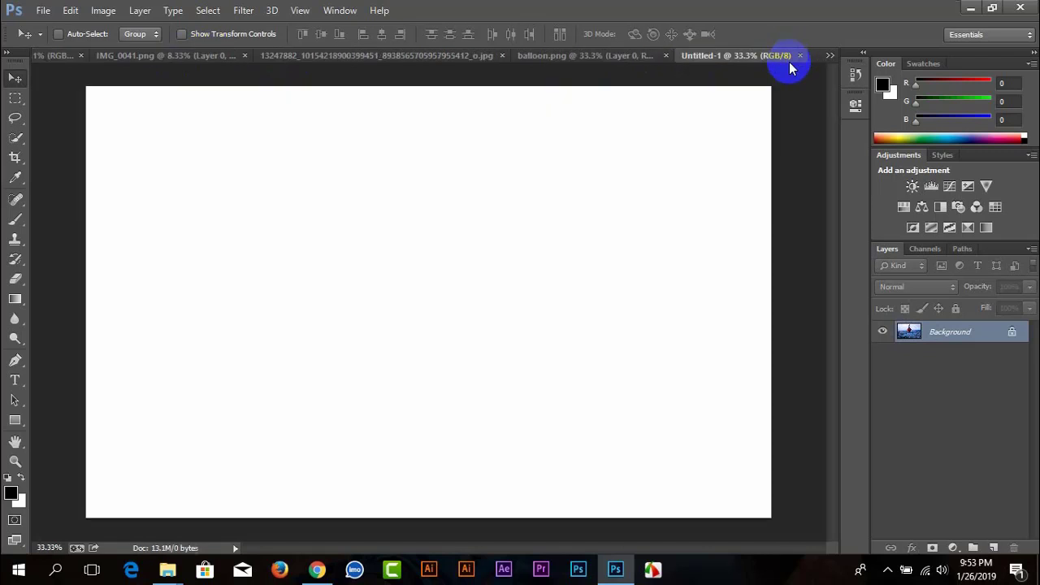
click(570, 61)
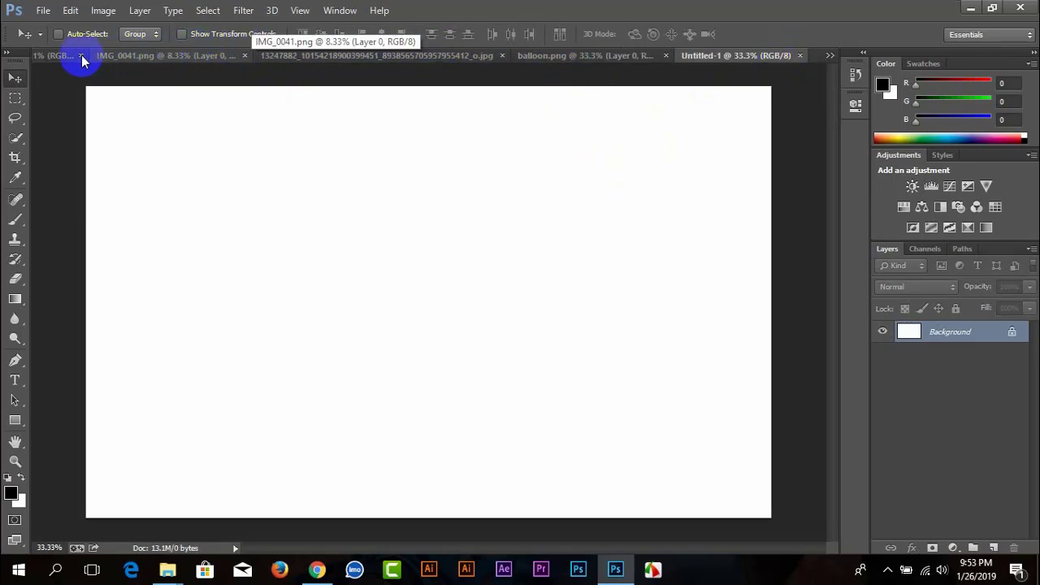
click(56, 56)
click(238, 61)
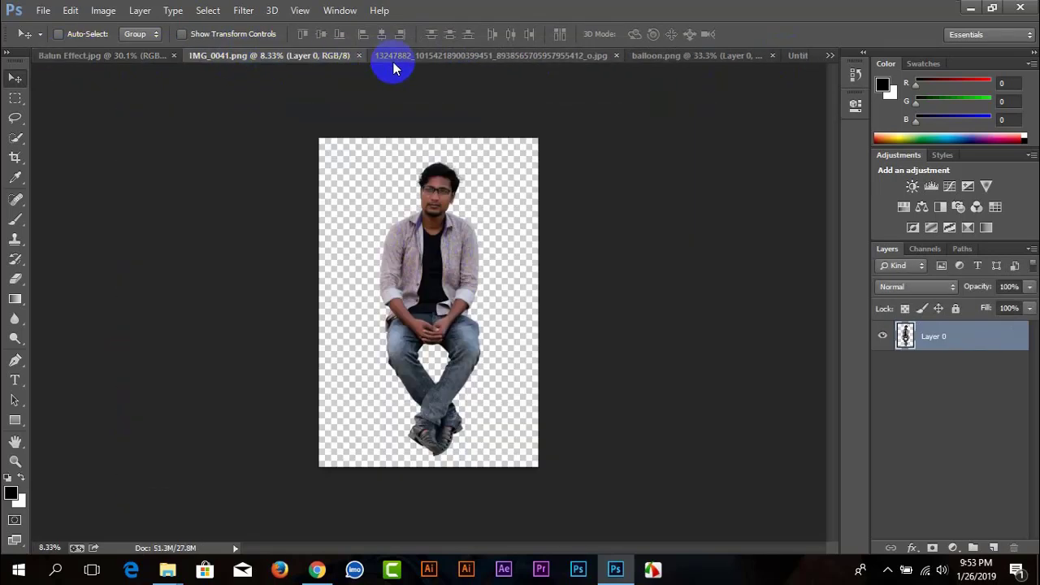
click(428, 64)
- Bring the city photo into Untitled-1 and scale it to about 152% to fill the canvas
mouse_move(488, 264)
mouse_down()
mouse_move(725, 69)
mouse_move(555, 266)
mouse_up()
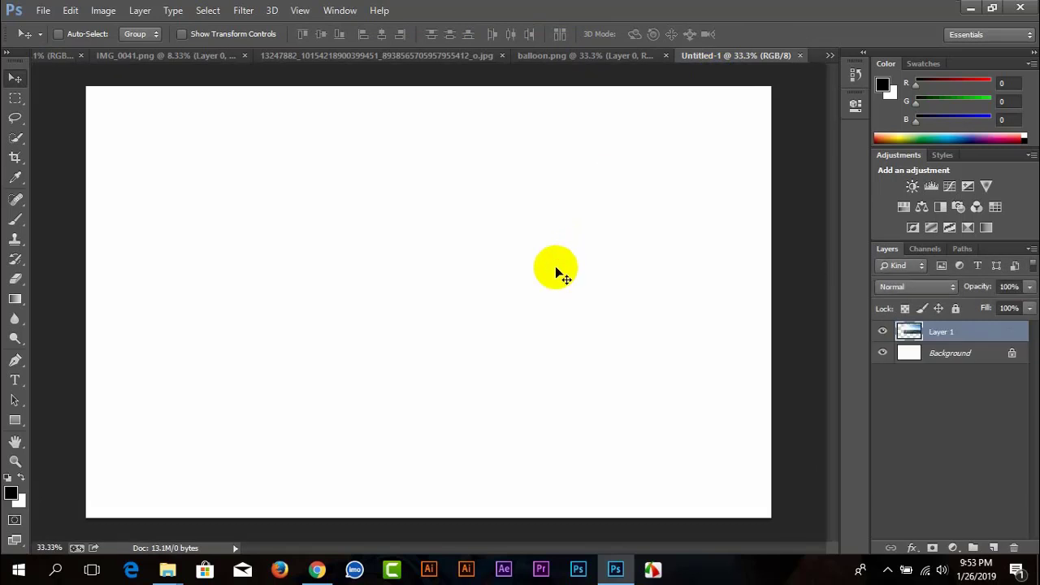
mouse_move(533, 300)
mouse_down()
mouse_move(364, 396)
mouse_move(354, 423)
mouse_up()
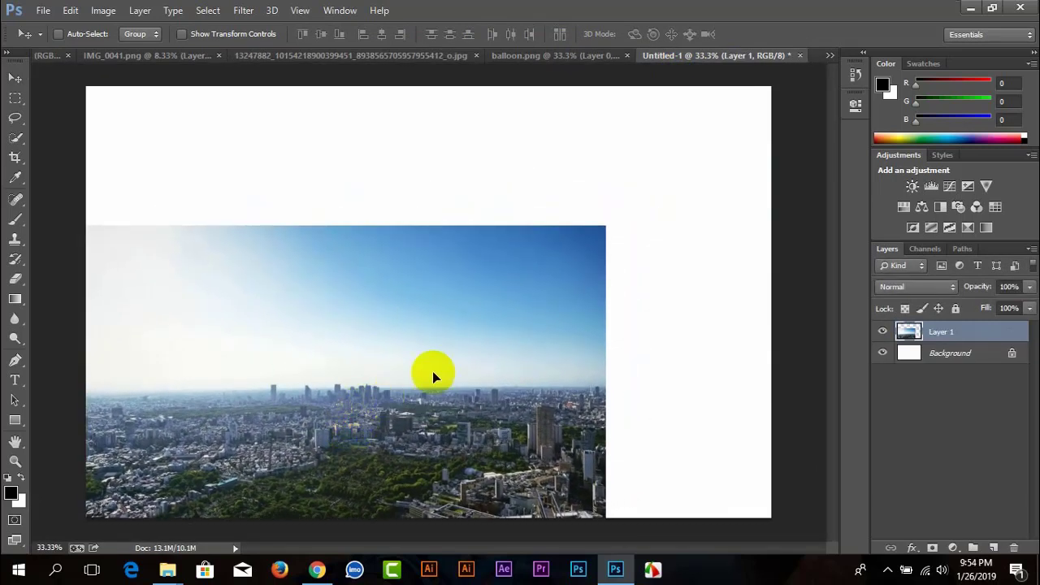
key(ctrl+t)
drag(607, 231, 793, 146)
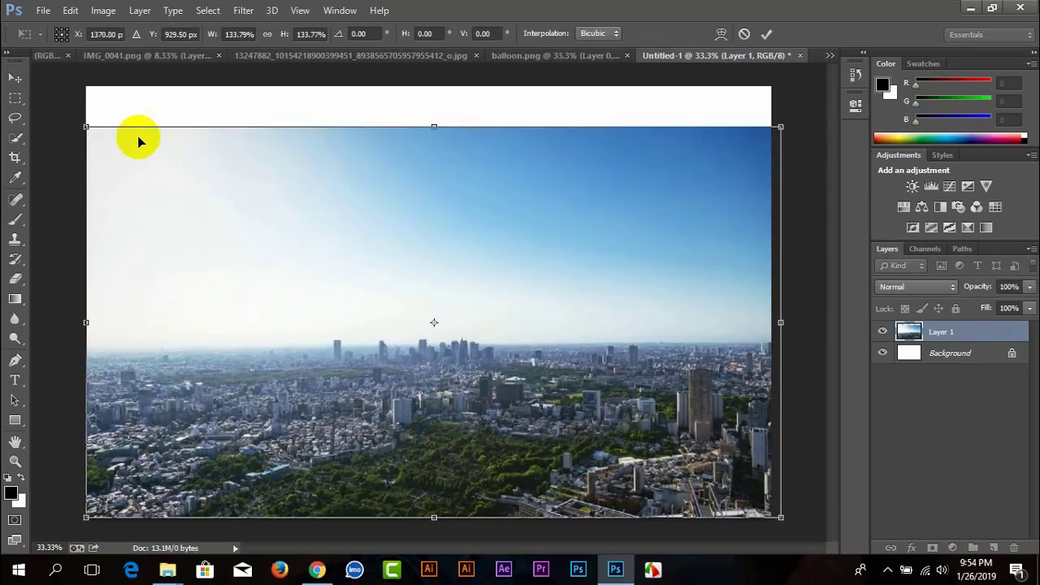
drag(87, 127, 18, 76)
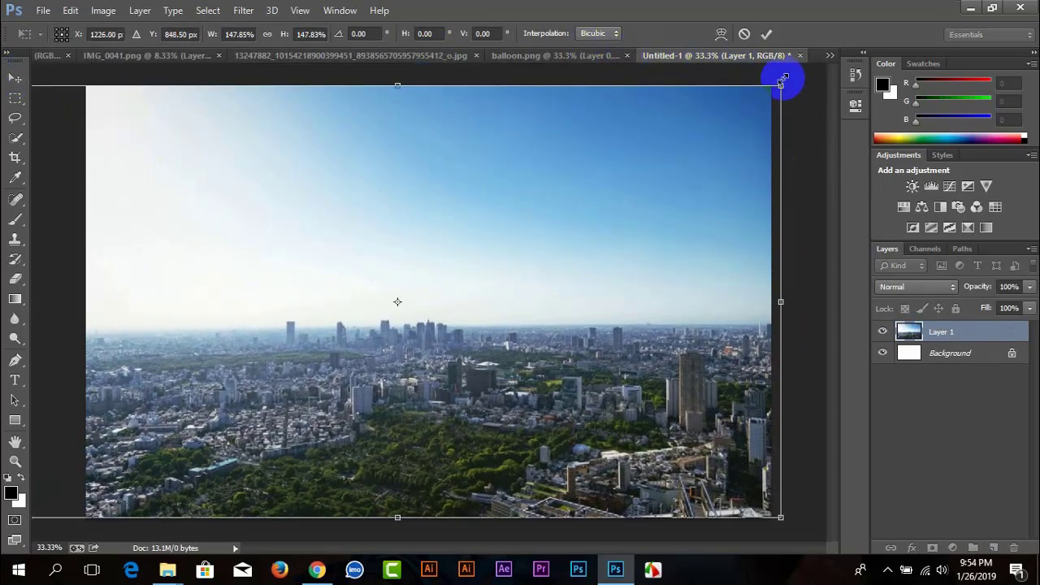
drag(788, 81, 792, 89)
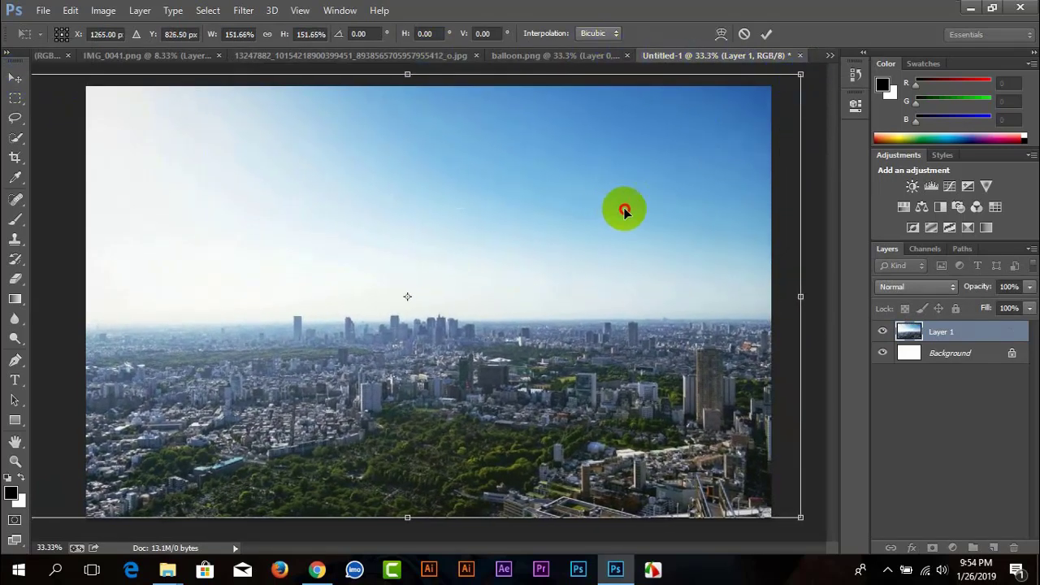
drag(623, 209, 621, 213)
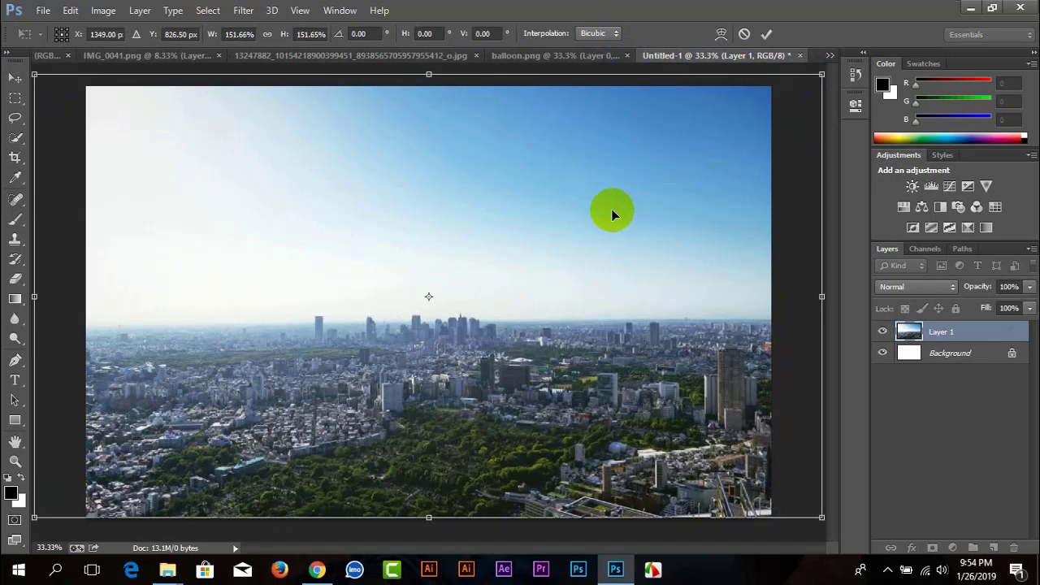
key(Return)
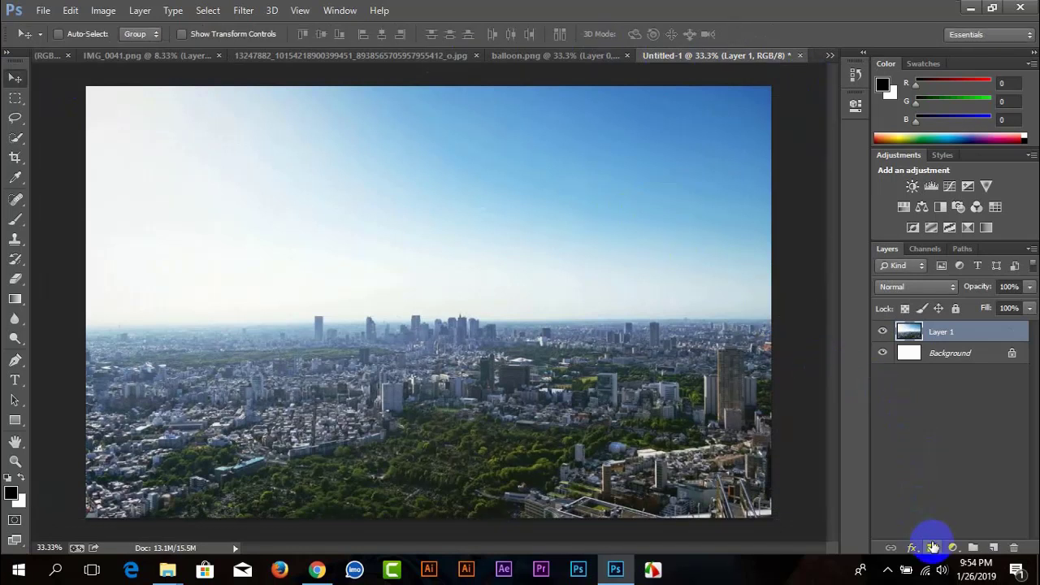
- Mask Layer 1 with gradients drawn upward from the skyline so the sky fades to white
click(932, 549)
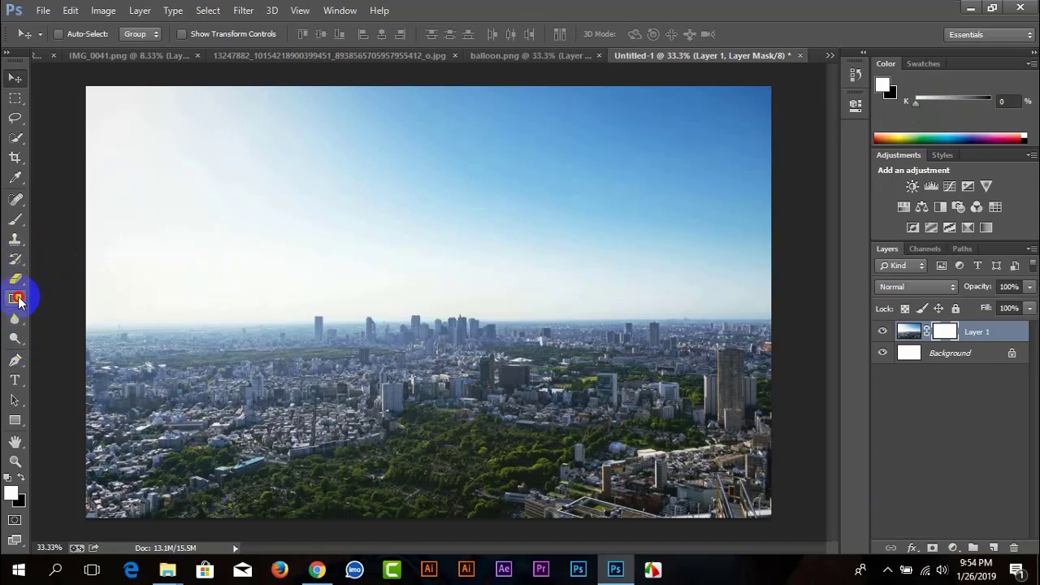
click(16, 300)
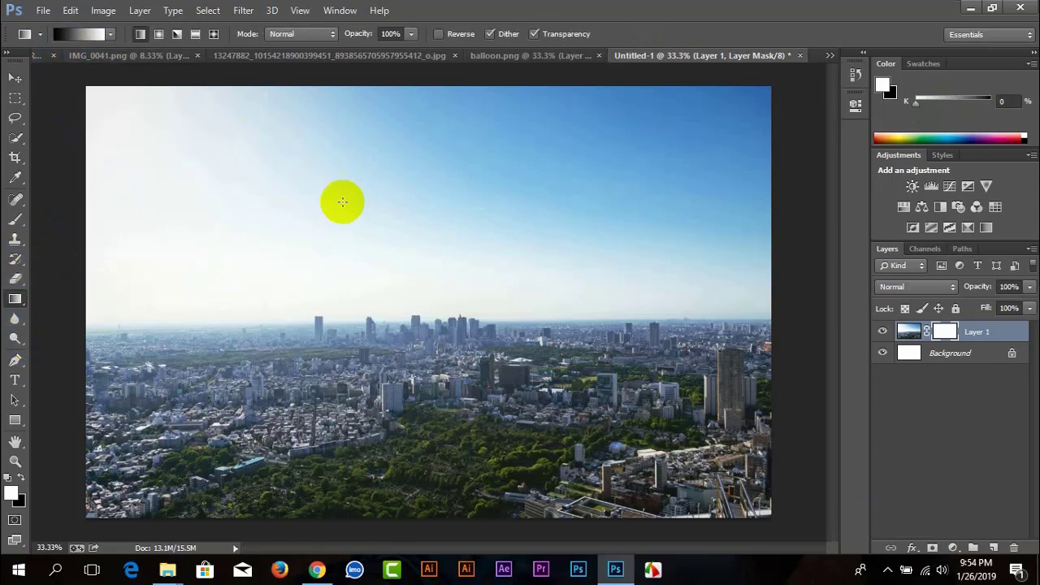
drag(446, 313, 445, 112)
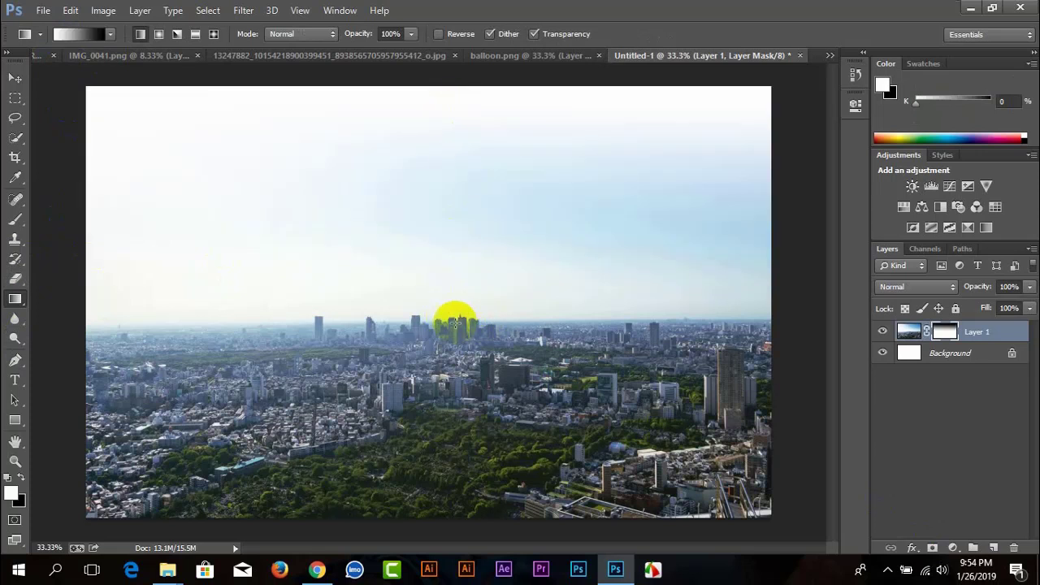
drag(452, 314, 455, 227)
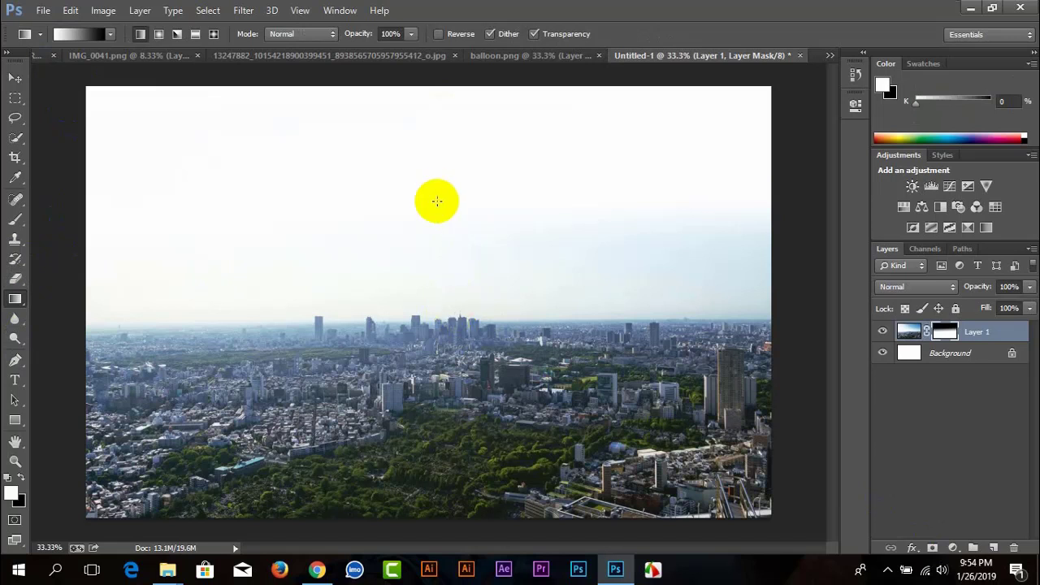
drag(453, 307, 437, 202)
drag(442, 315, 448, 176)
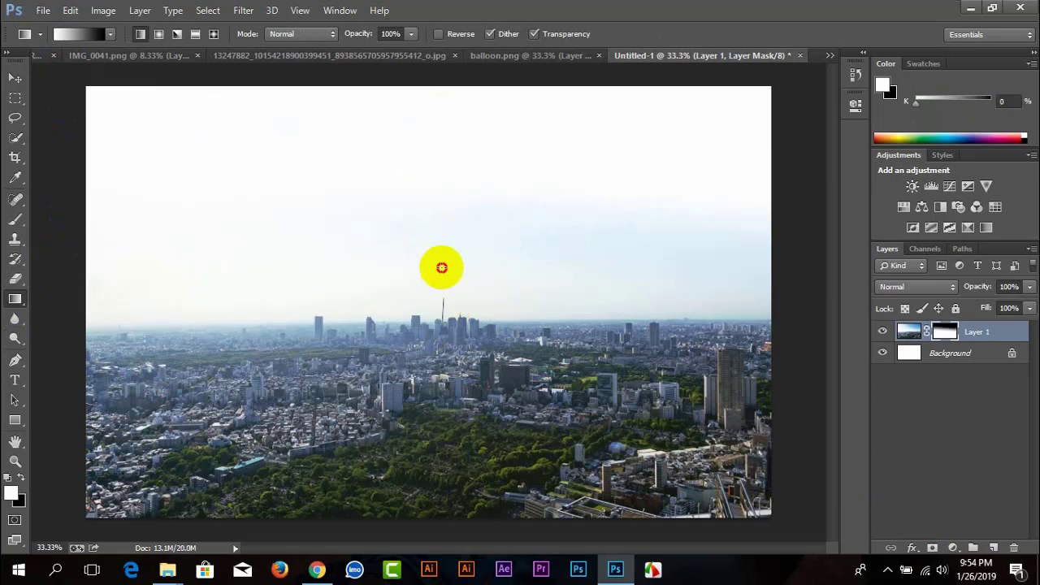
drag(439, 324, 442, 267)
drag(437, 340, 434, 245)
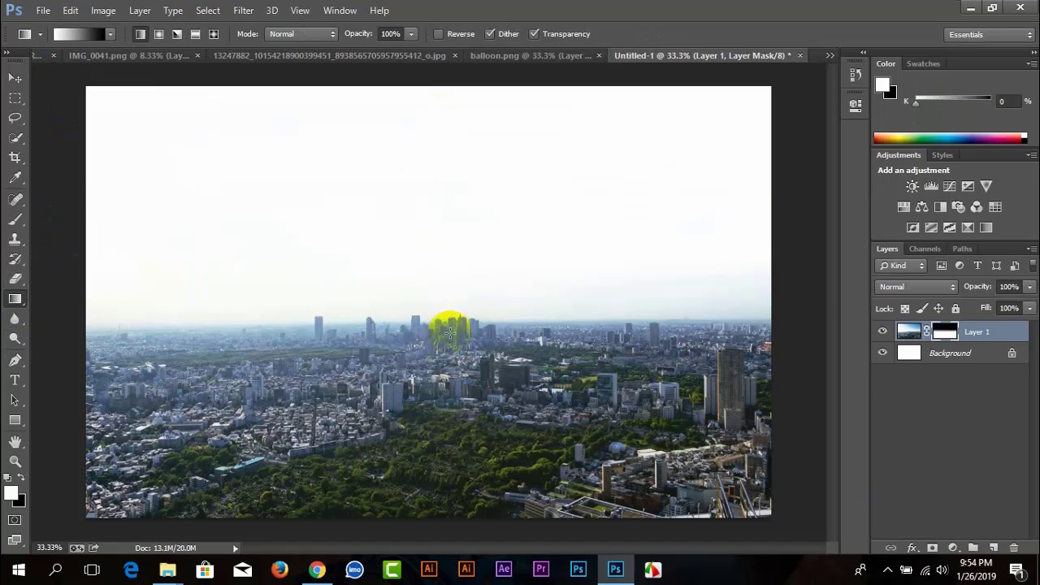
drag(445, 332, 441, 284)
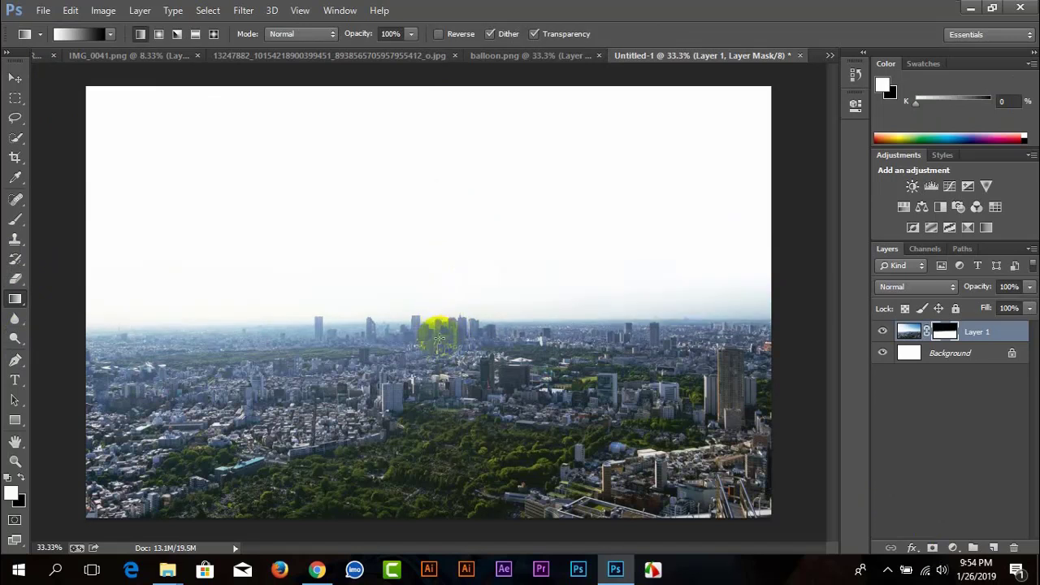
mouse_move(430, 327)
mouse_down()
mouse_move(441, 283)
mouse_move(410, 307)
mouse_move(405, 279)
mouse_move(395, 312)
mouse_move(382, 273)
mouse_move(414, 293)
mouse_up()
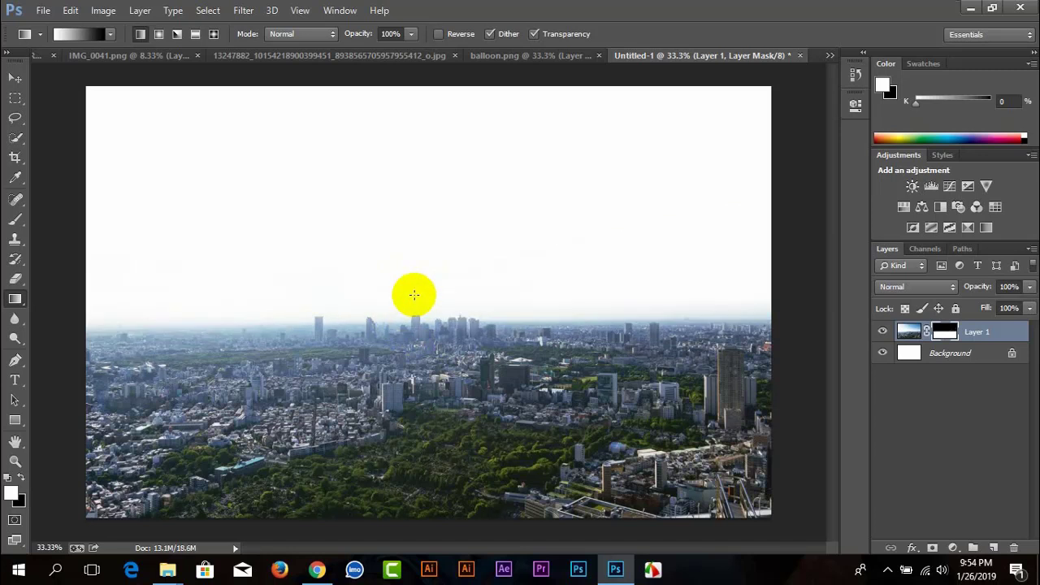
- Look over the balloon, seated man and finished composite documents for reference
click(517, 57)
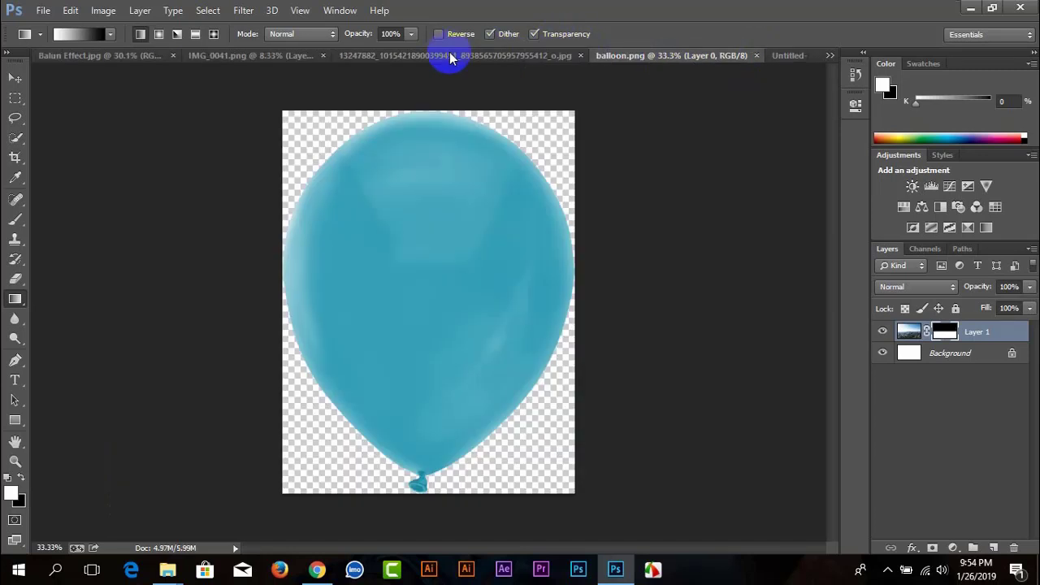
click(234, 55)
click(69, 56)
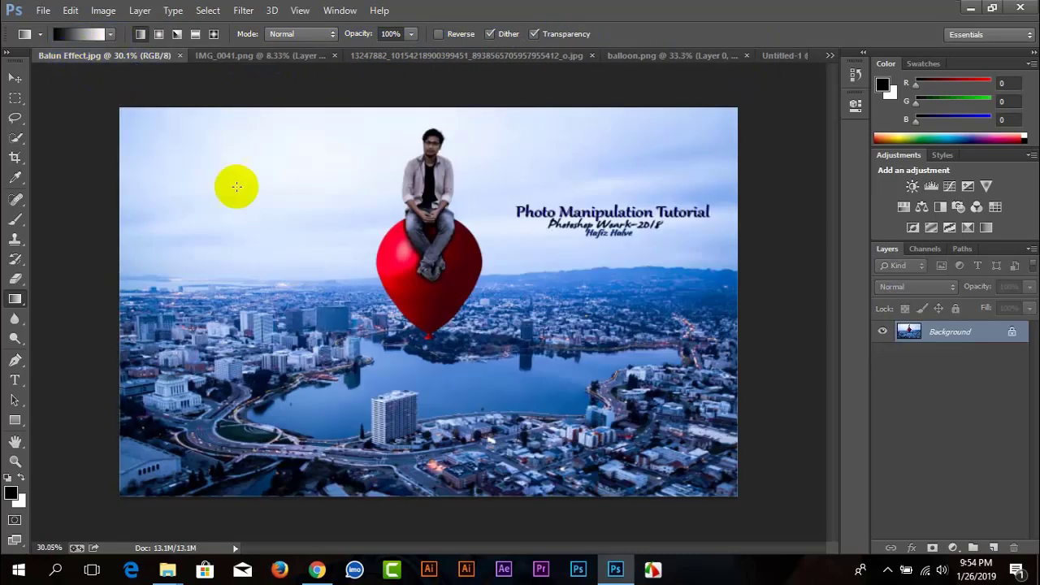
mouse_move(167, 569)
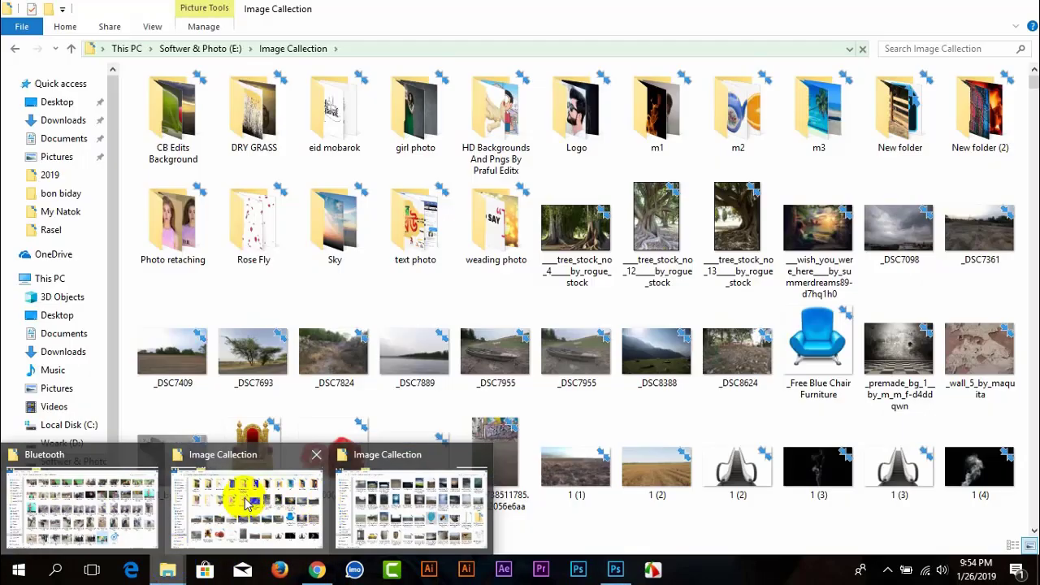
- In File Explorer's Sky folder, drag sky-1143026_1920.jpg over to Photoshop
click(248, 502)
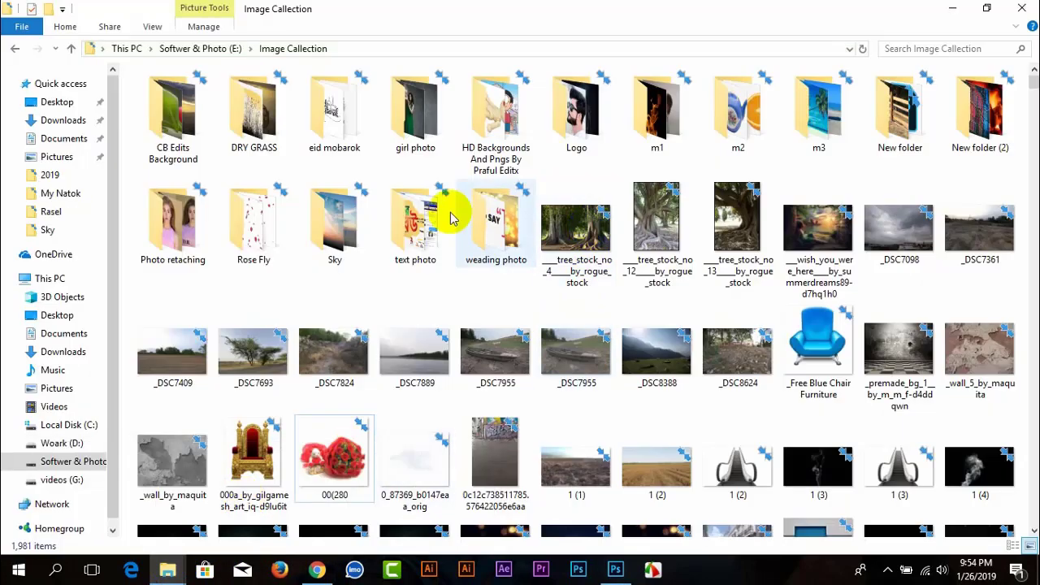
double_click(346, 226)
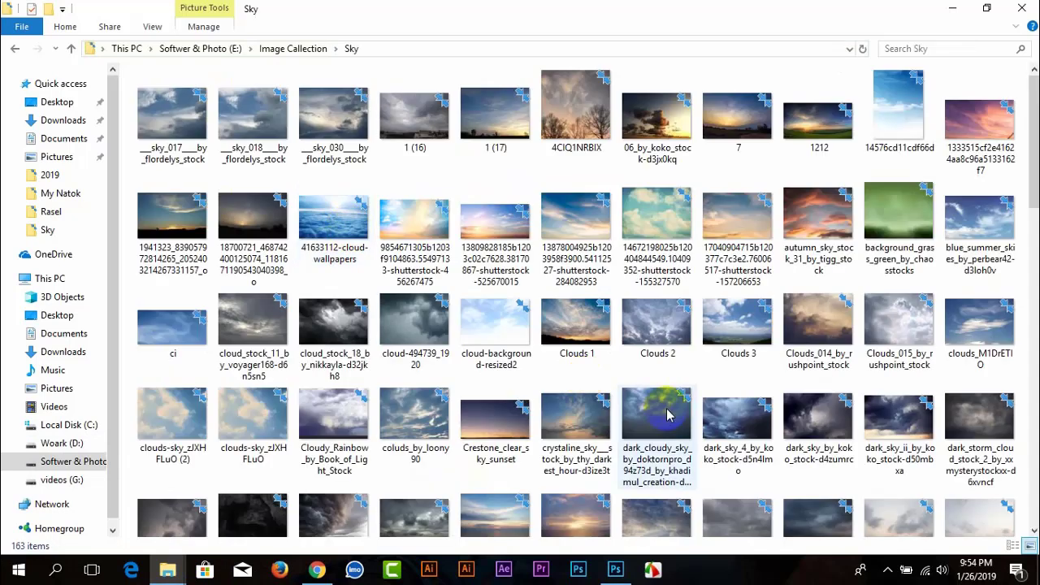
scroll(671, 411, down, 5)
scroll(670, 411, down, 5)
scroll(792, 399, down, 5)
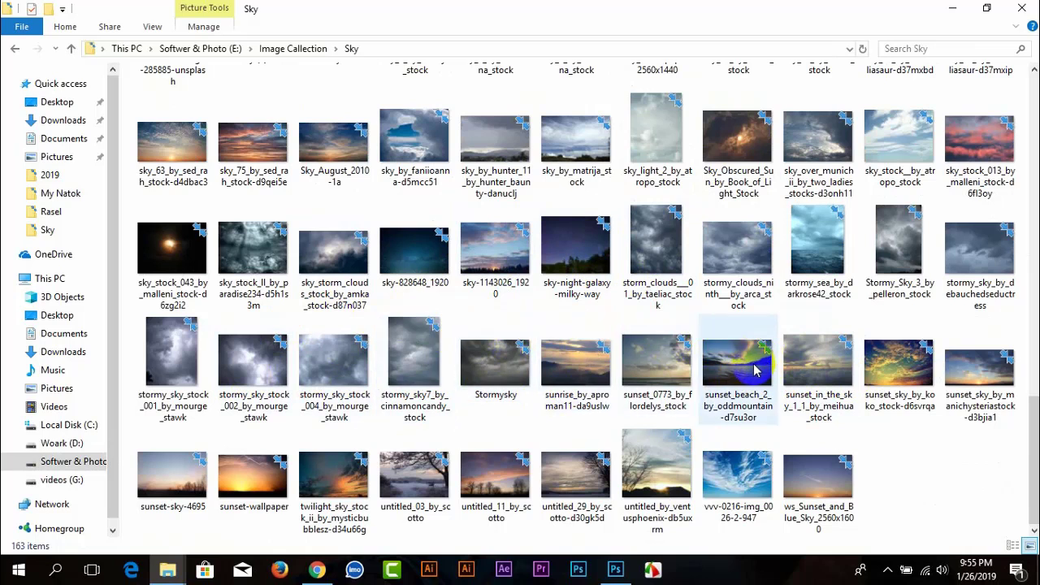
click(650, 364)
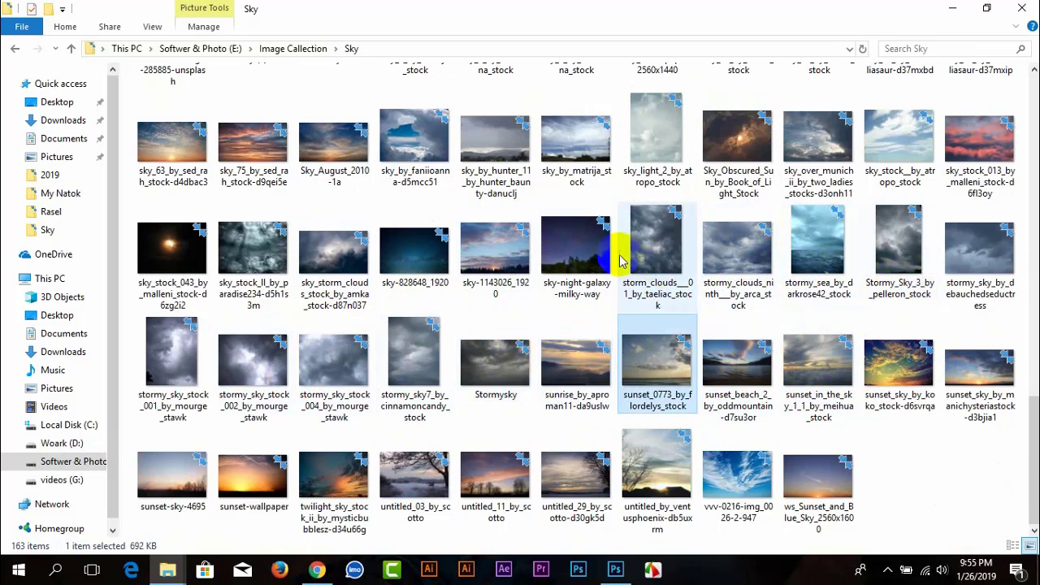
mouse_move(494, 248)
mouse_down()
mouse_move(616, 525)
mouse_move(814, 62)
mouse_move(423, 212)
mouse_up()
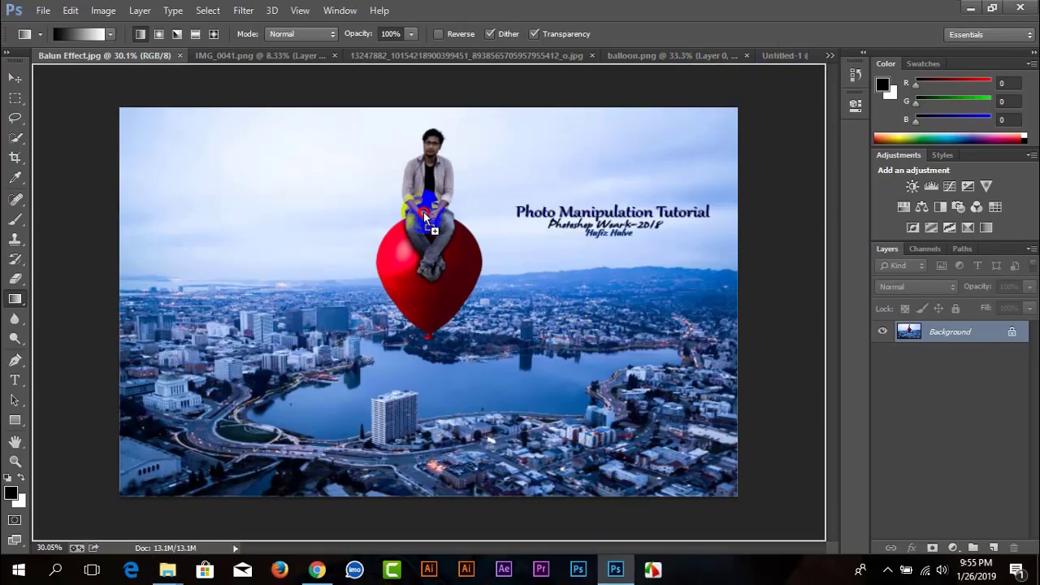
- Open the sky photo in Photoshop and close the original city photo document
drag(808, 108, 921, 9)
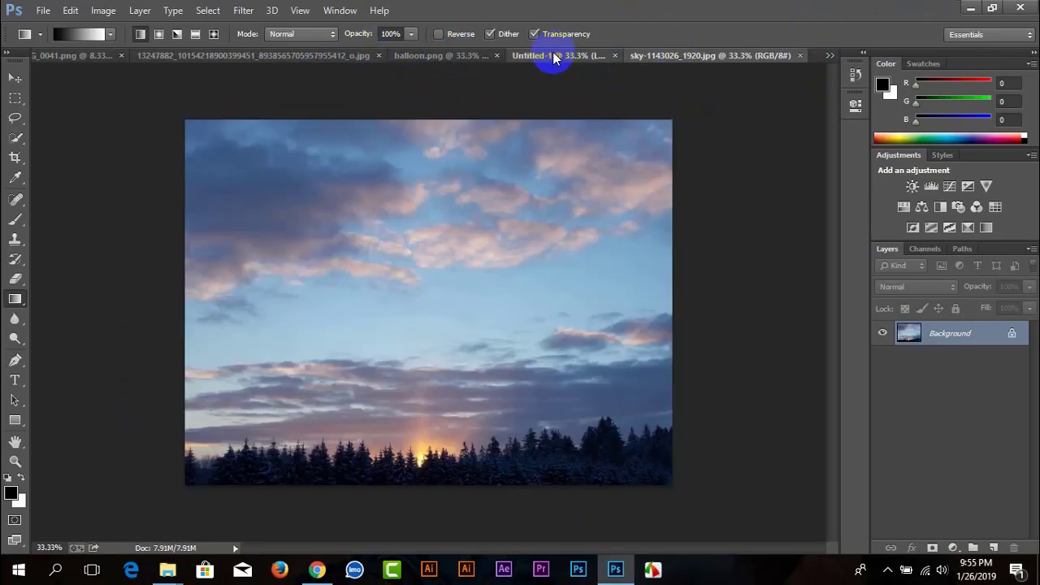
click(554, 56)
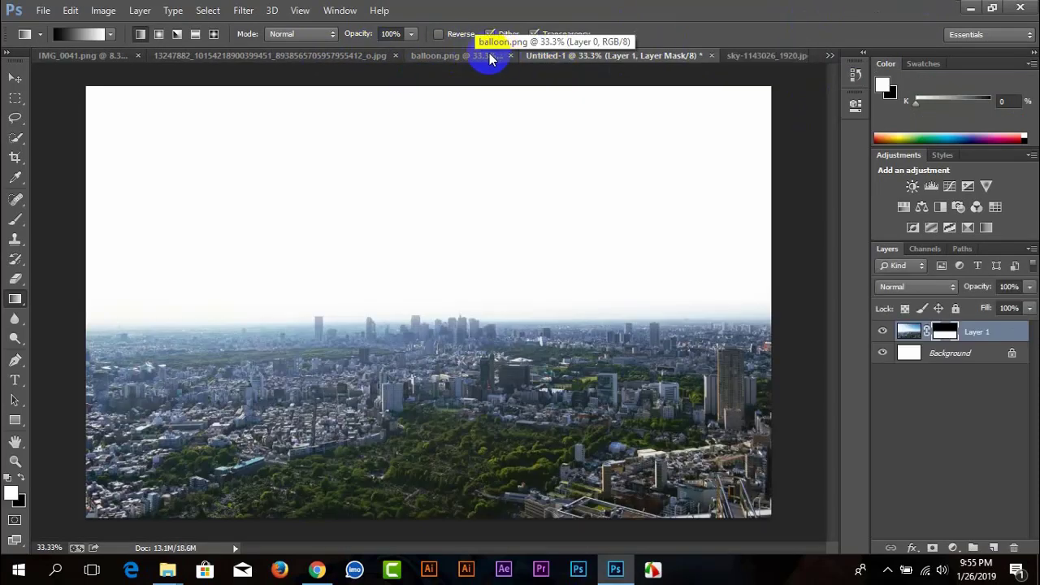
click(490, 57)
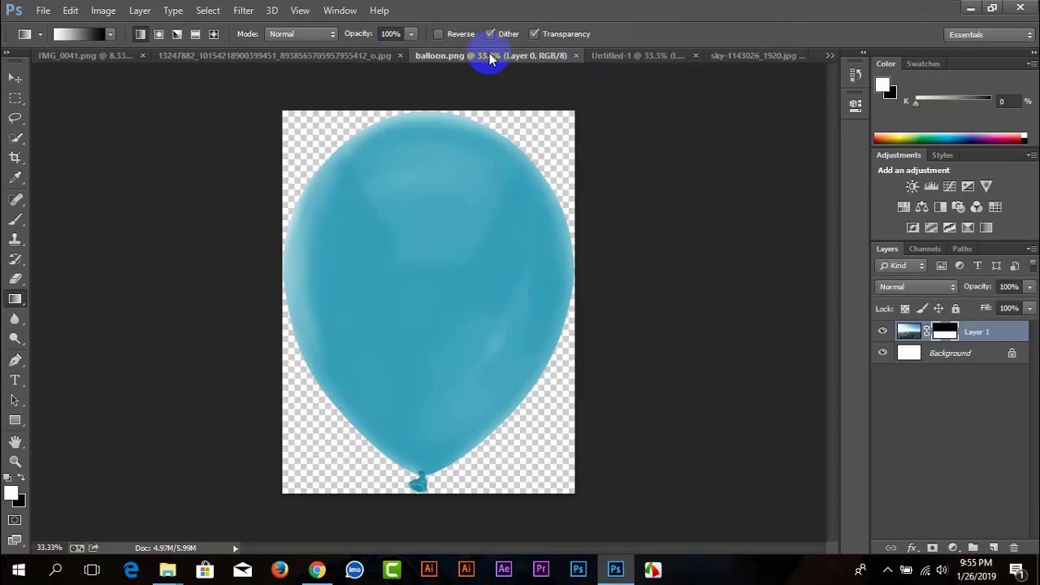
click(91, 57)
click(243, 57)
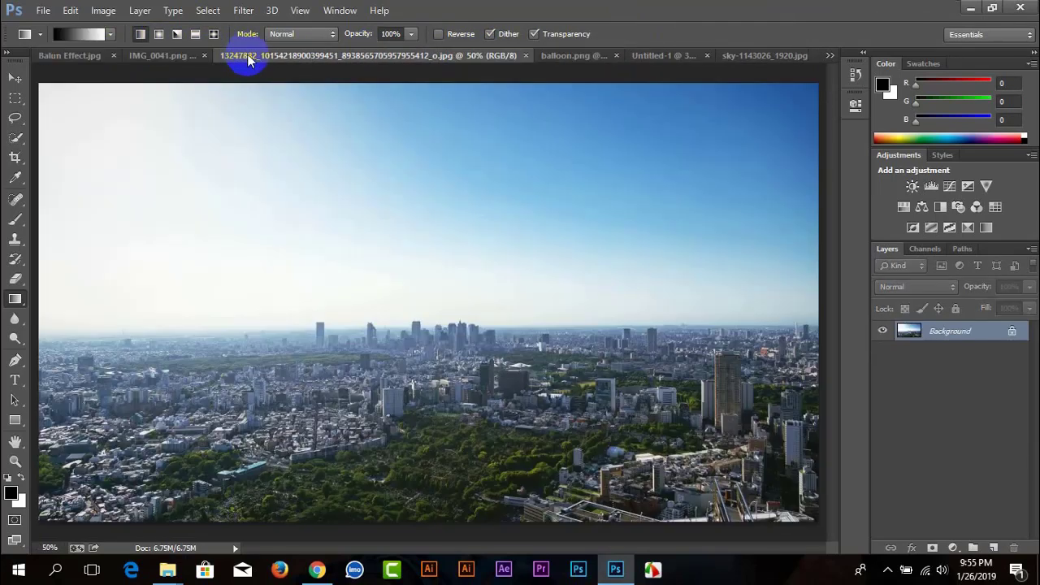
click(526, 56)
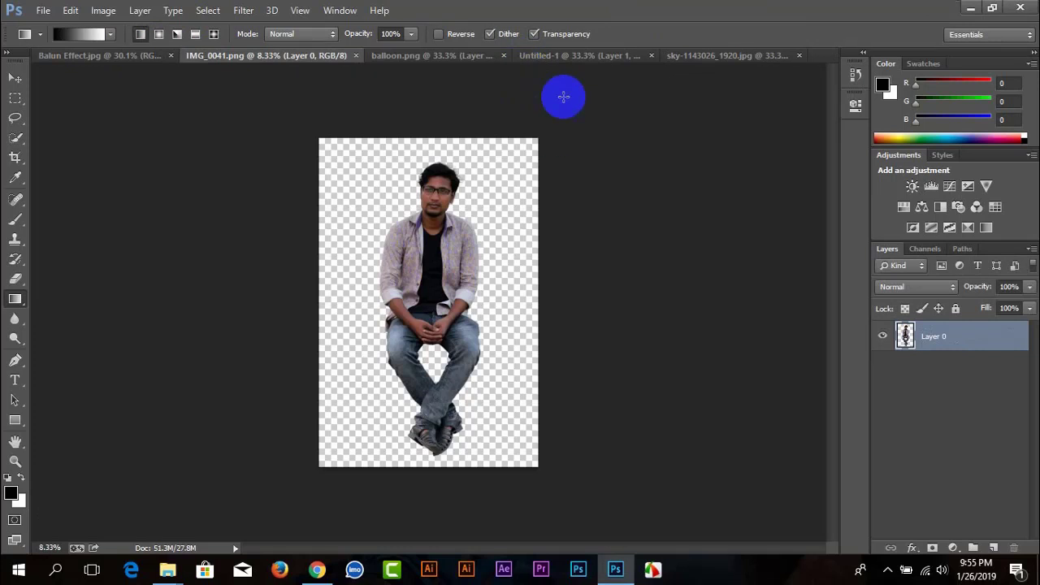
click(560, 55)
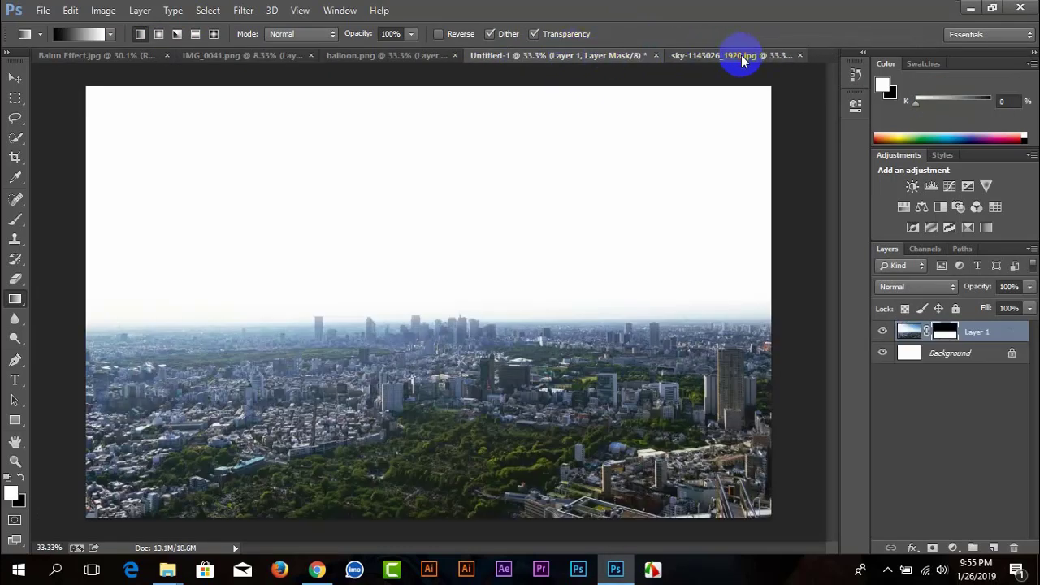
click(742, 57)
- Move the sky into Untitled-1 as Layer 2, with the city layer stacked above it
click(18, 80)
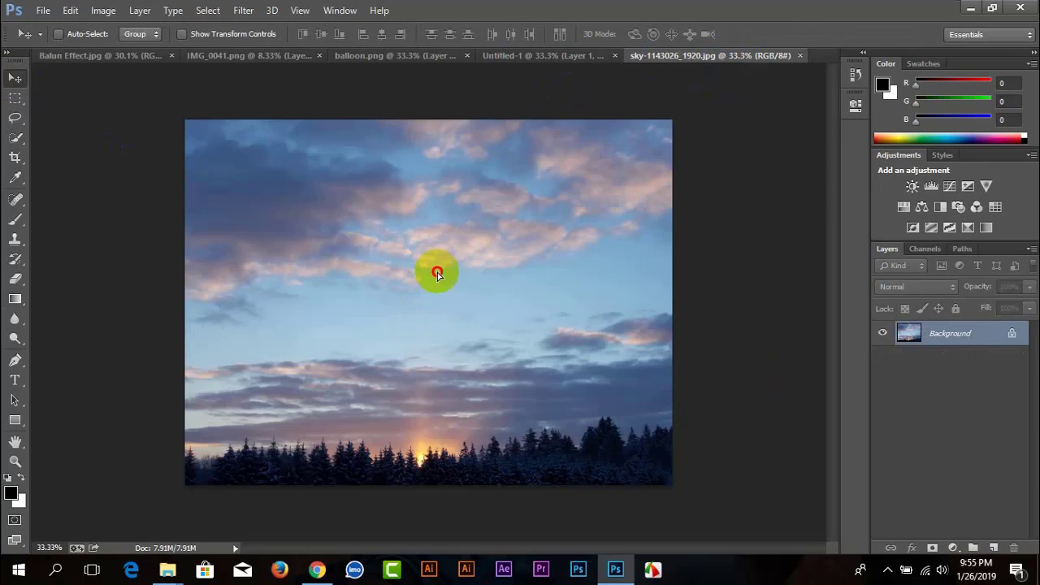
mouse_move(437, 275)
mouse_down()
mouse_move(502, 63)
mouse_move(494, 249)
mouse_move(408, 358)
mouse_up()
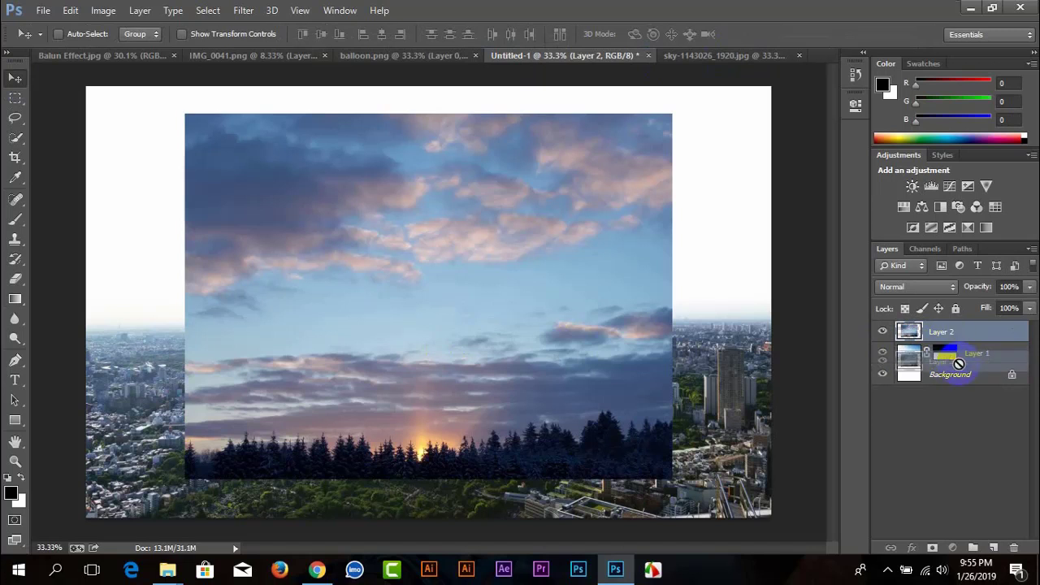
drag(971, 359, 976, 330)
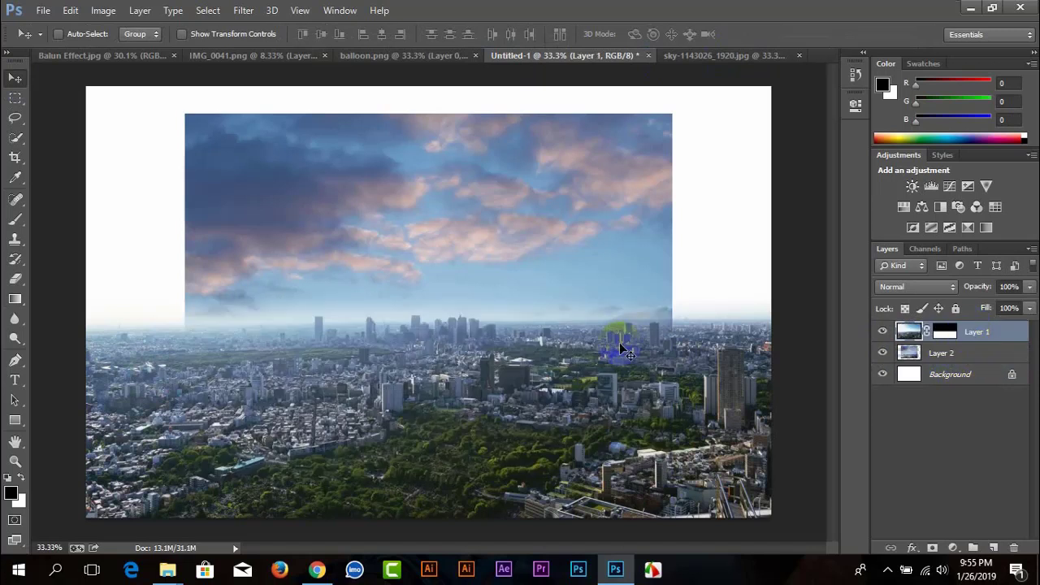
drag(448, 274, 467, 306)
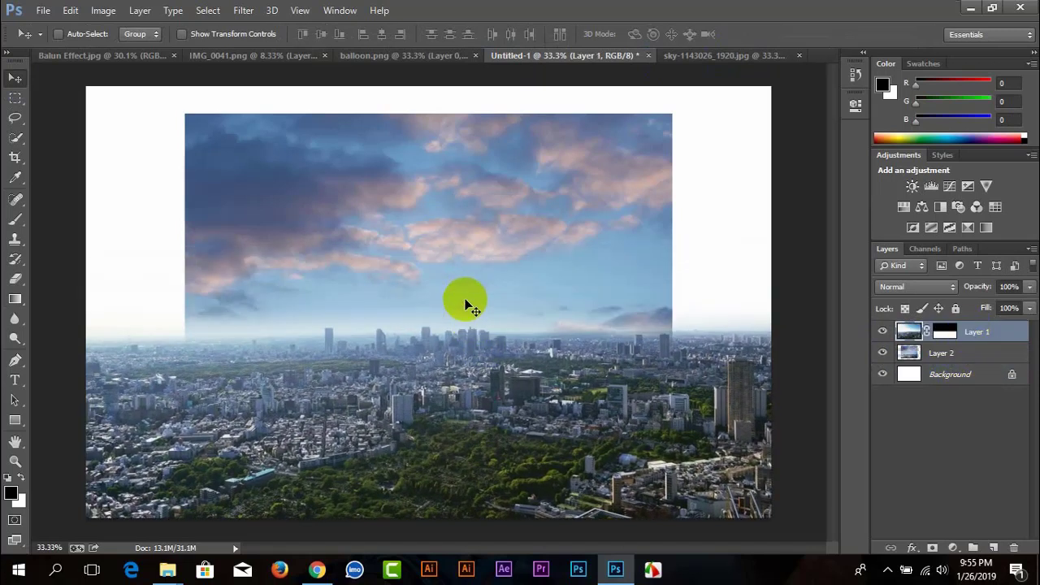
right_click(469, 262)
click(471, 218)
mouse_move(471, 218)
mouse_down()
mouse_move(414, 125)
mouse_move(418, 103)
mouse_move(410, 194)
mouse_up()
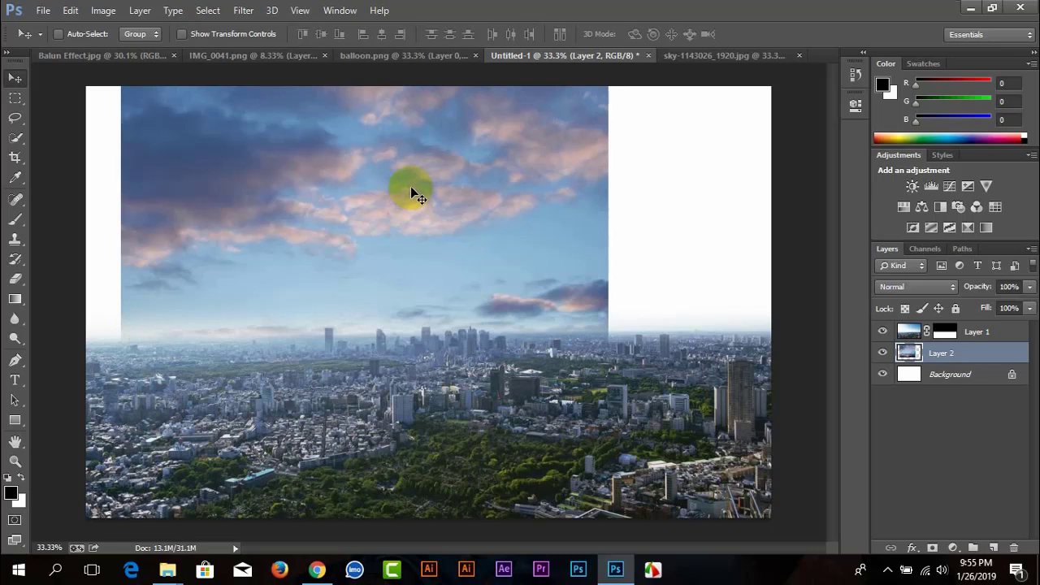
- Scale the sky layer to about 162.6% so it fills the canvas above the skyline
key(ctrl+t)
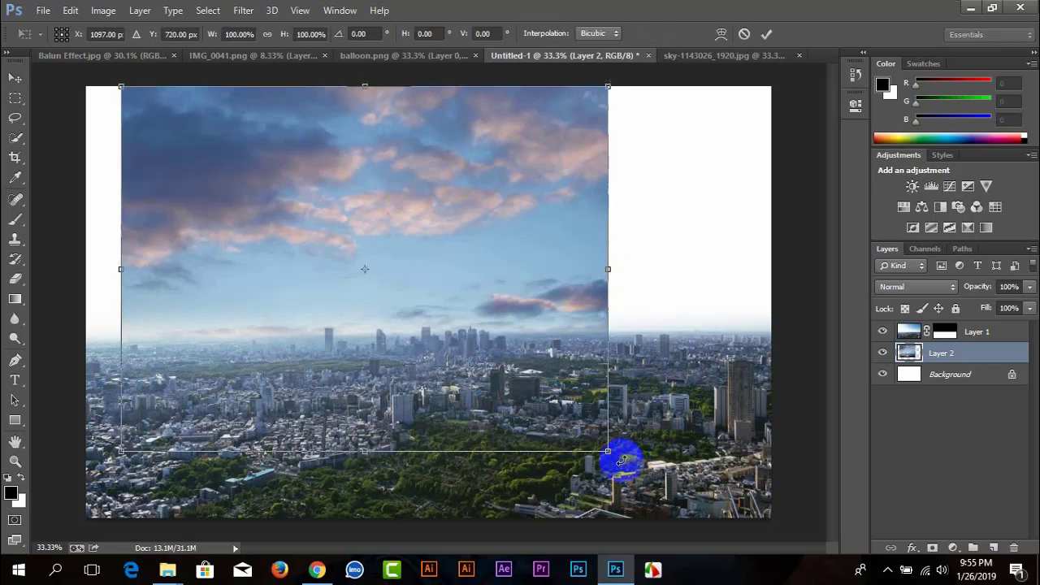
drag(609, 451, 894, 550)
drag(116, 91, 11, 16)
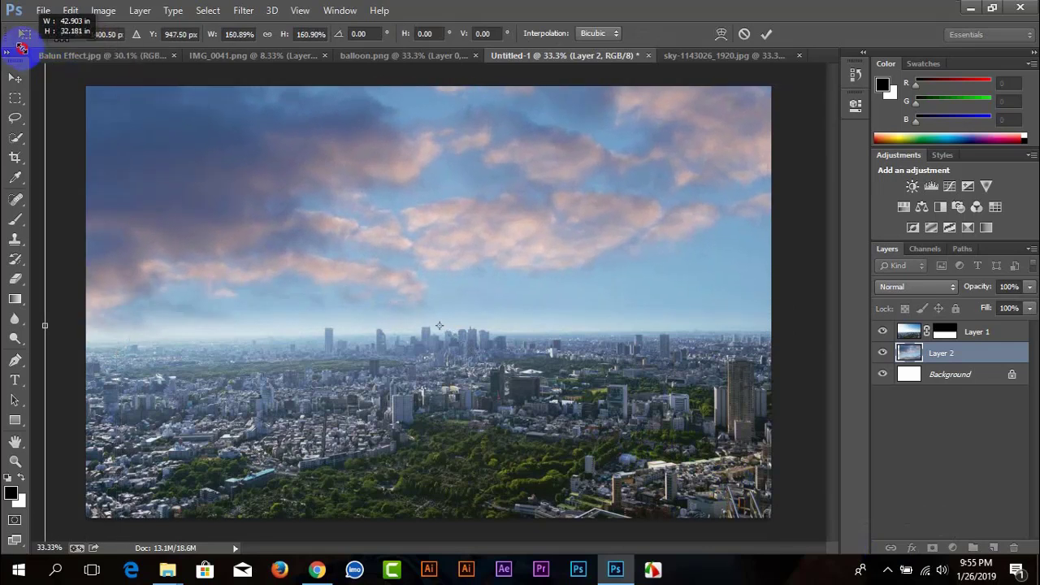
mouse_move(237, 158)
mouse_down()
mouse_move(238, 180)
mouse_move(262, 196)
mouse_move(263, 163)
mouse_move(269, 209)
mouse_move(265, 162)
mouse_move(314, 190)
mouse_move(285, 197)
mouse_move(289, 240)
mouse_move(320, 216)
mouse_move(347, 235)
mouse_up()
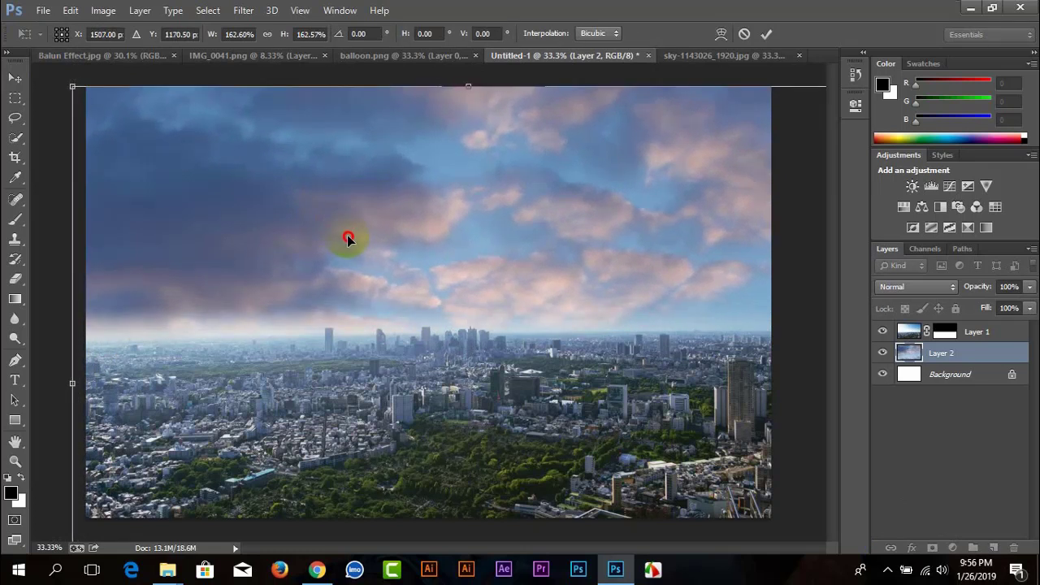
key(Return)
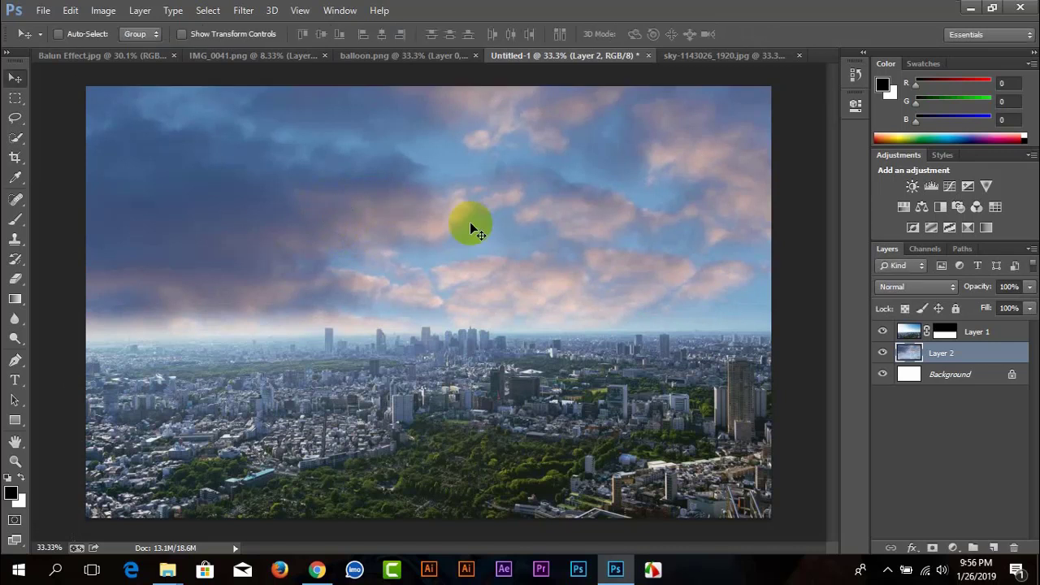
- Reselect the city layer and close the sky photo document
click(950, 379)
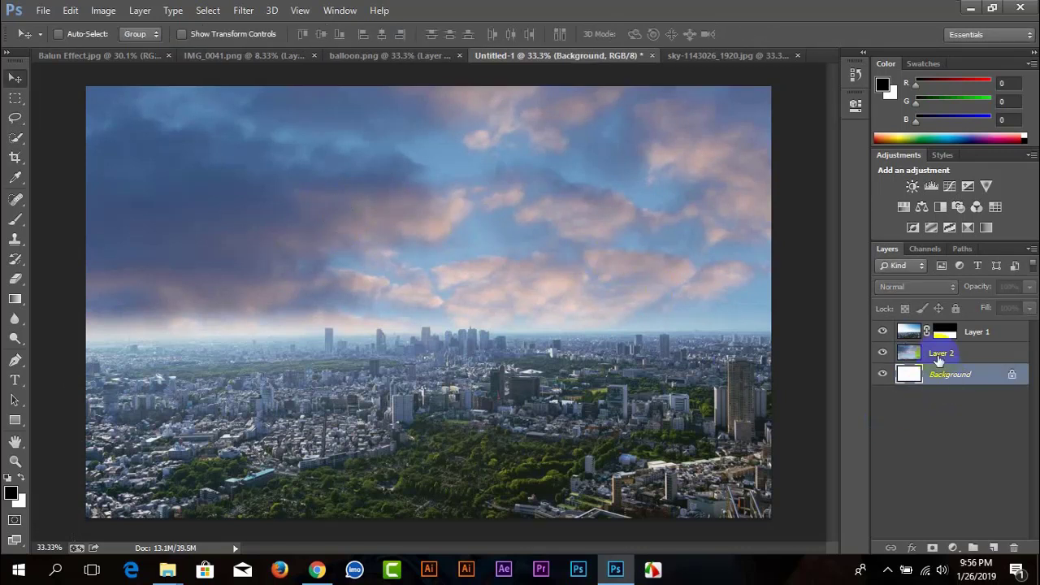
click(969, 330)
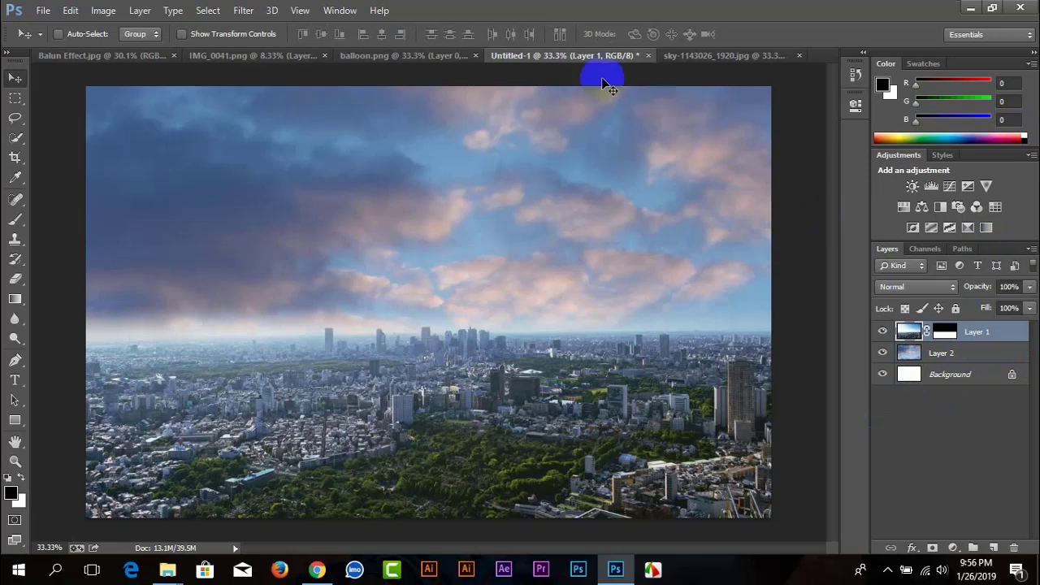
click(720, 53)
click(802, 55)
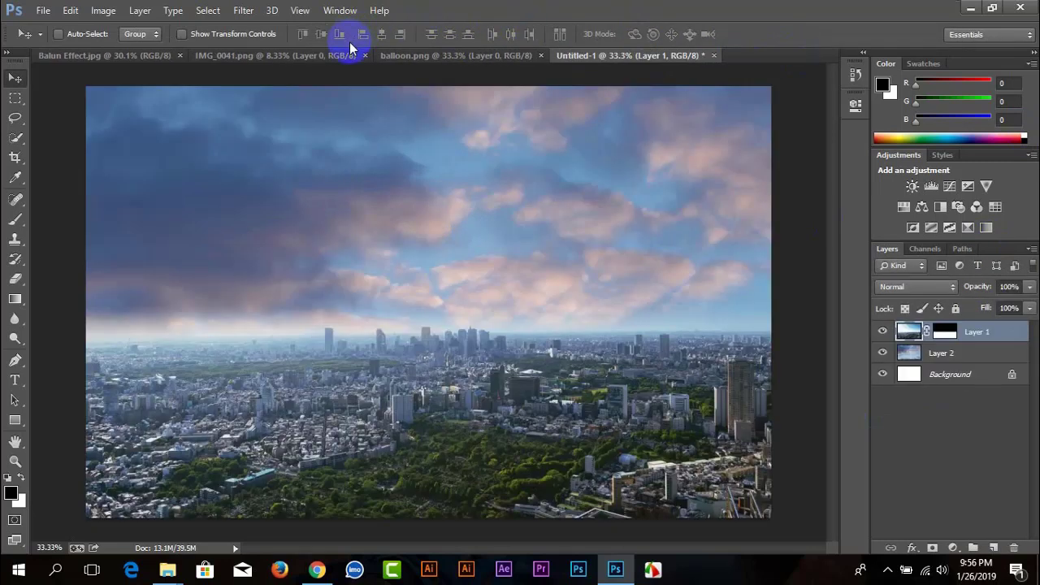
- Add the balloon to Untitled-1 as Layer 3, close balloon.png, and shrink it to about 60%
click(419, 54)
mouse_move(504, 123)
mouse_down()
mouse_move(621, 63)
mouse_move(622, 185)
mouse_move(383, 79)
mouse_up()
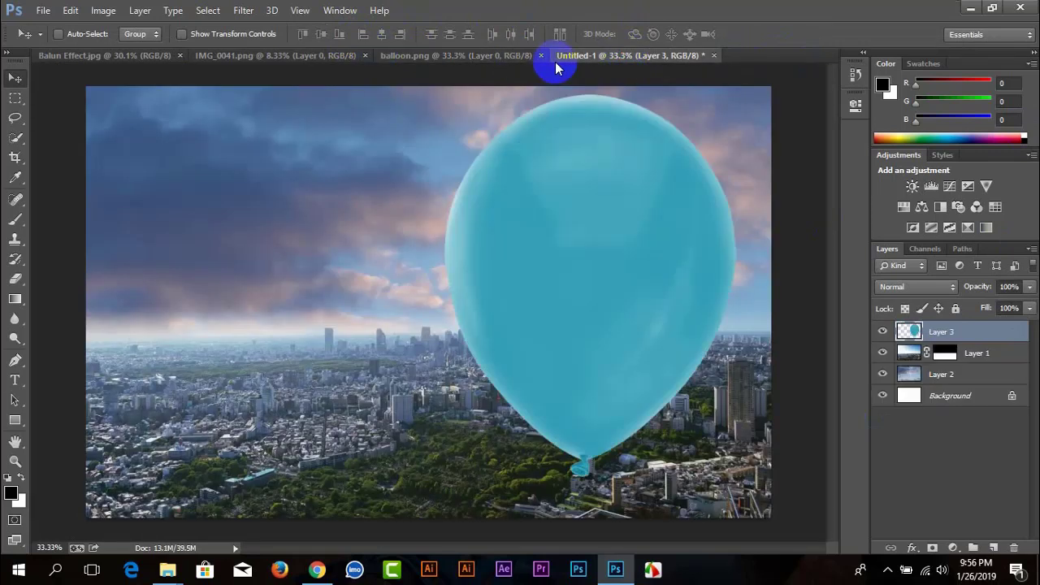
click(544, 55)
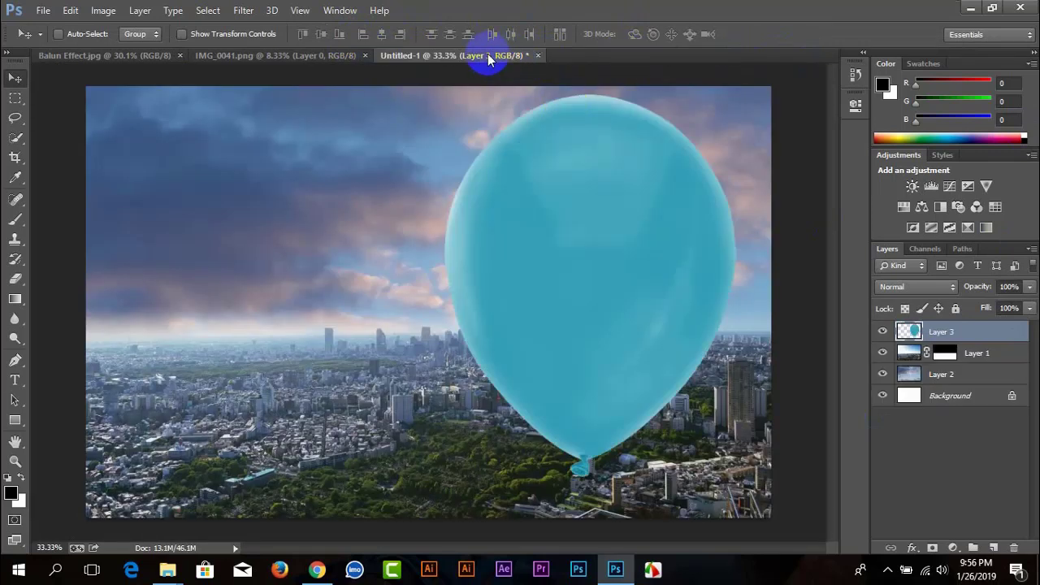
drag(482, 210, 466, 213)
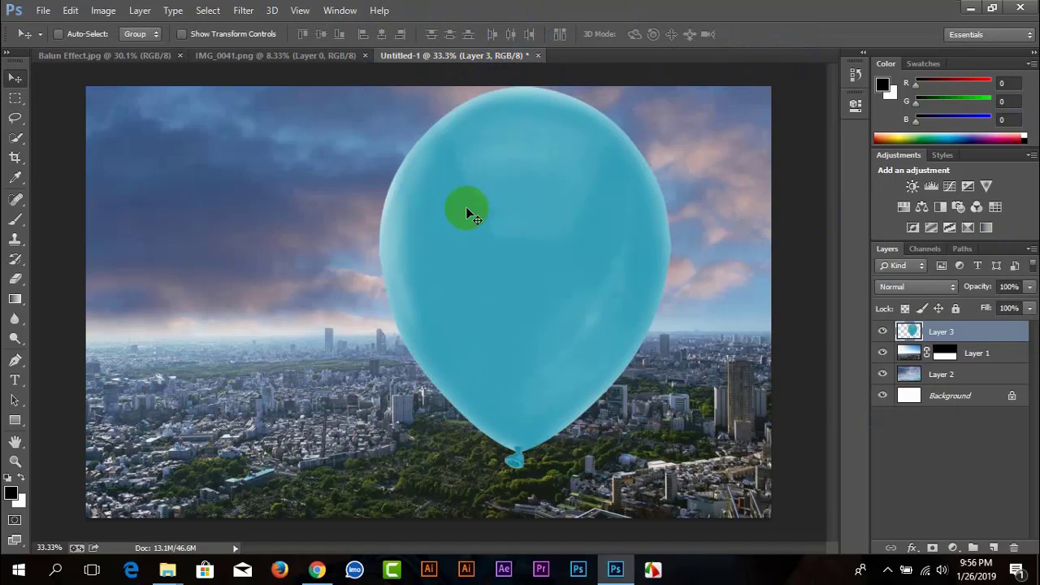
key(ctrl+t)
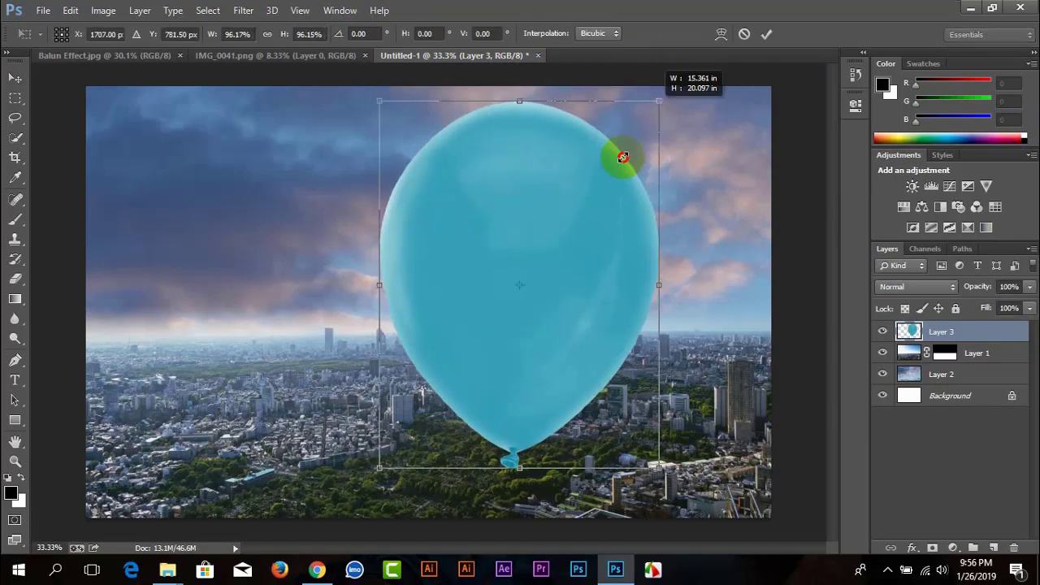
drag(667, 79, 556, 239)
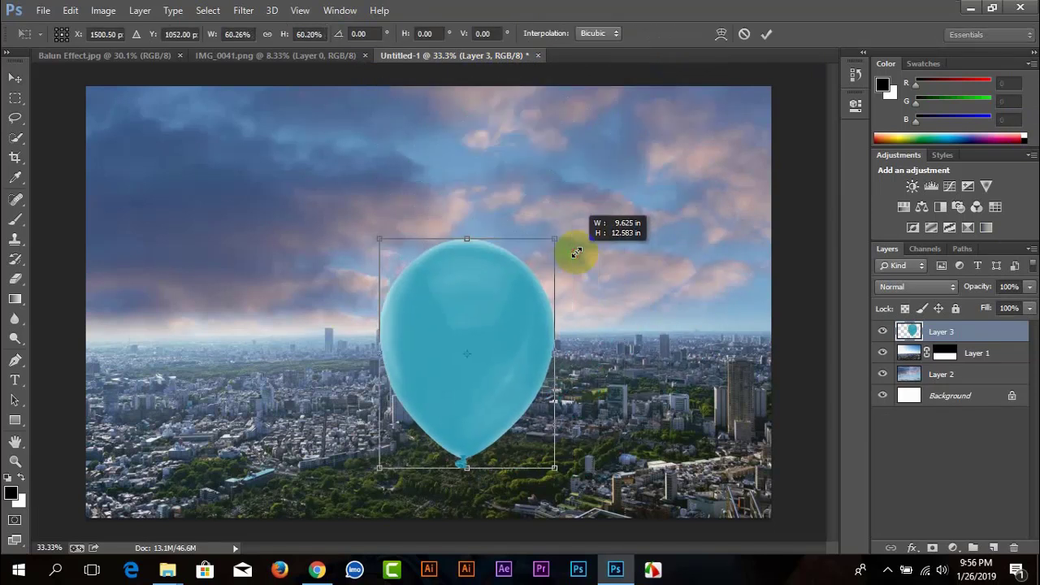
click(766, 33)
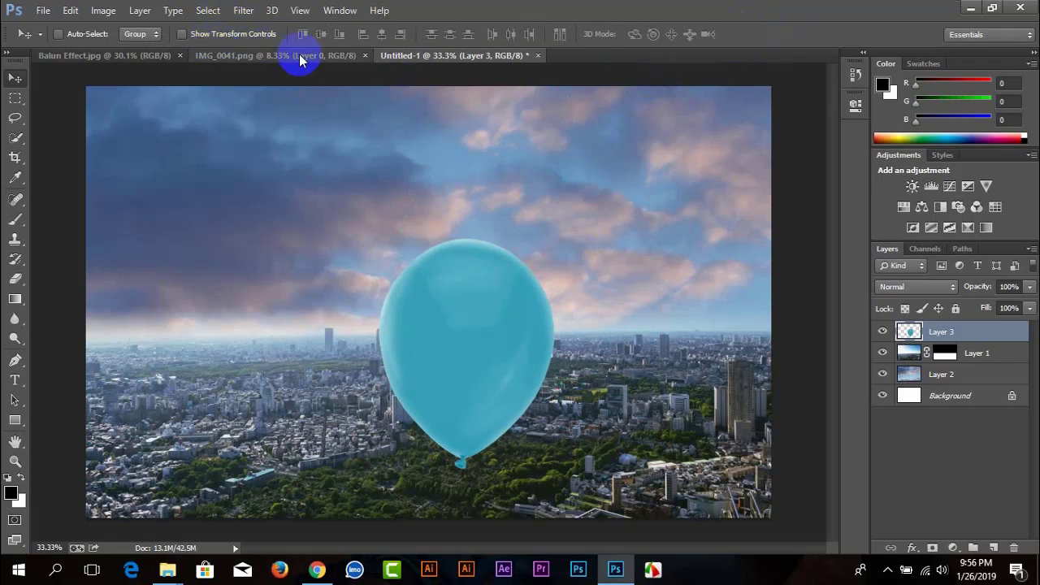
- Hide the balloon and clip a Brightness/Contrast layer with brightness -63 to the city layer
click(883, 331)
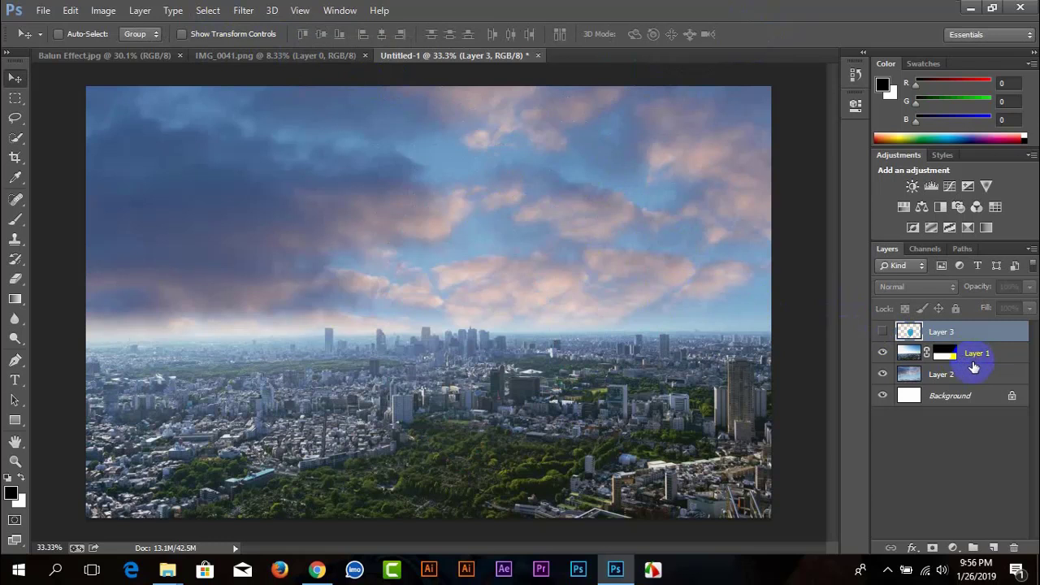
click(978, 355)
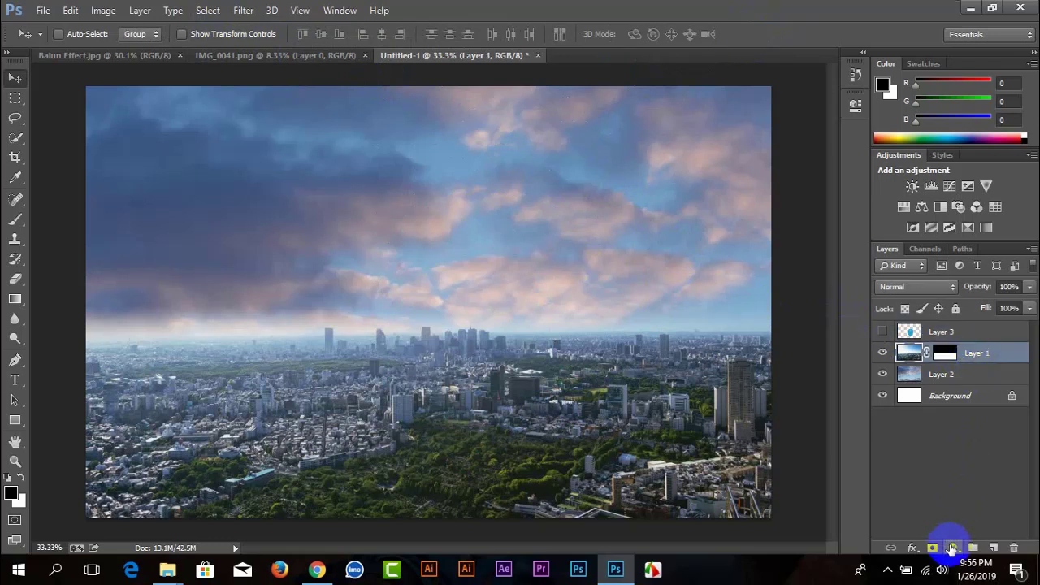
click(953, 550)
click(959, 269)
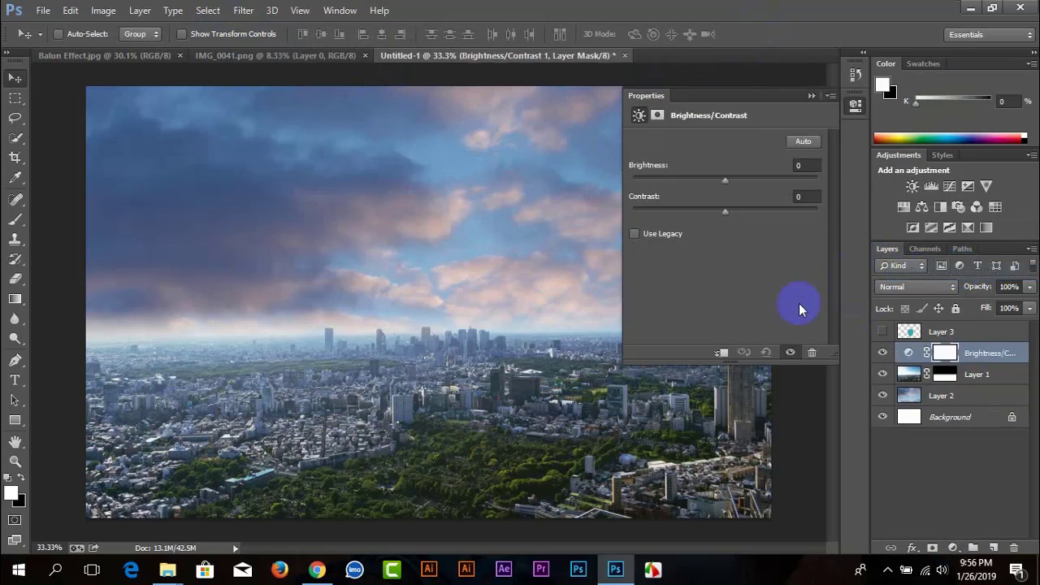
click(722, 352)
mouse_move(724, 180)
mouse_down()
mouse_move(696, 180)
mouse_move(741, 216)
mouse_up()
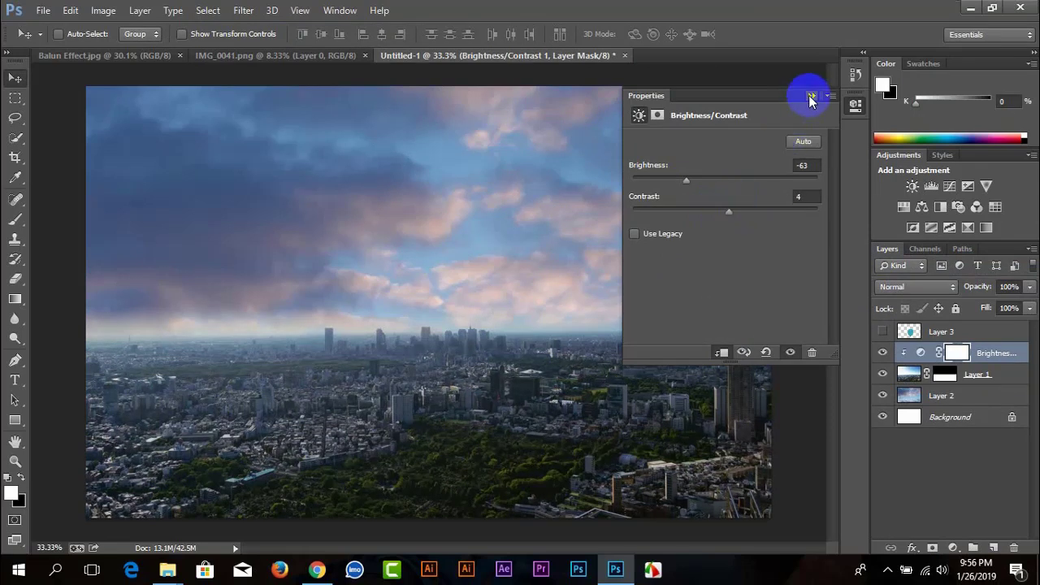
click(812, 95)
- Paint the adjustment mask with a 1000 px, 21% opacity soft brush, then show the balloon
click(15, 220)
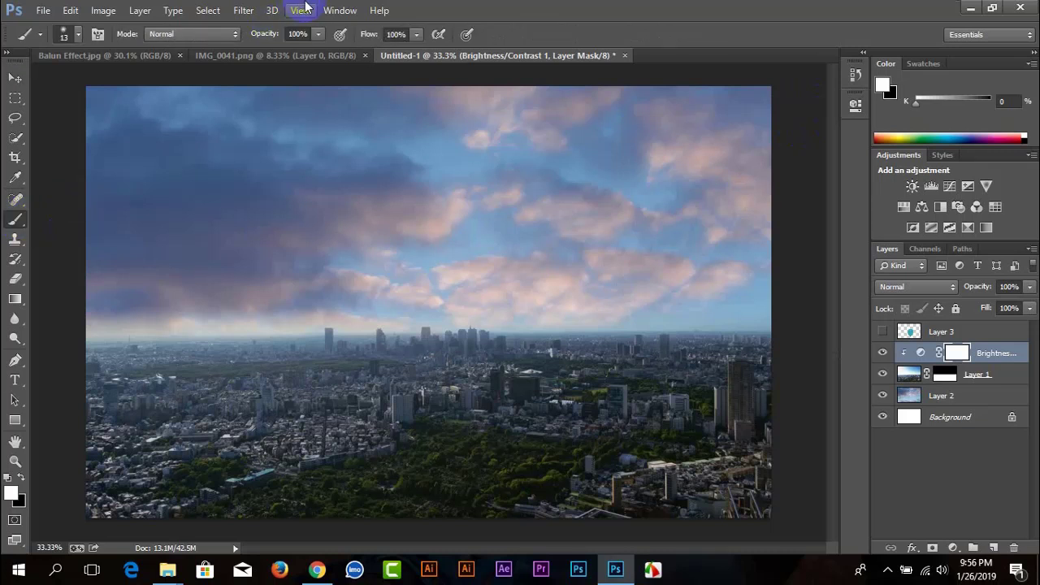
drag(267, 36, 241, 37)
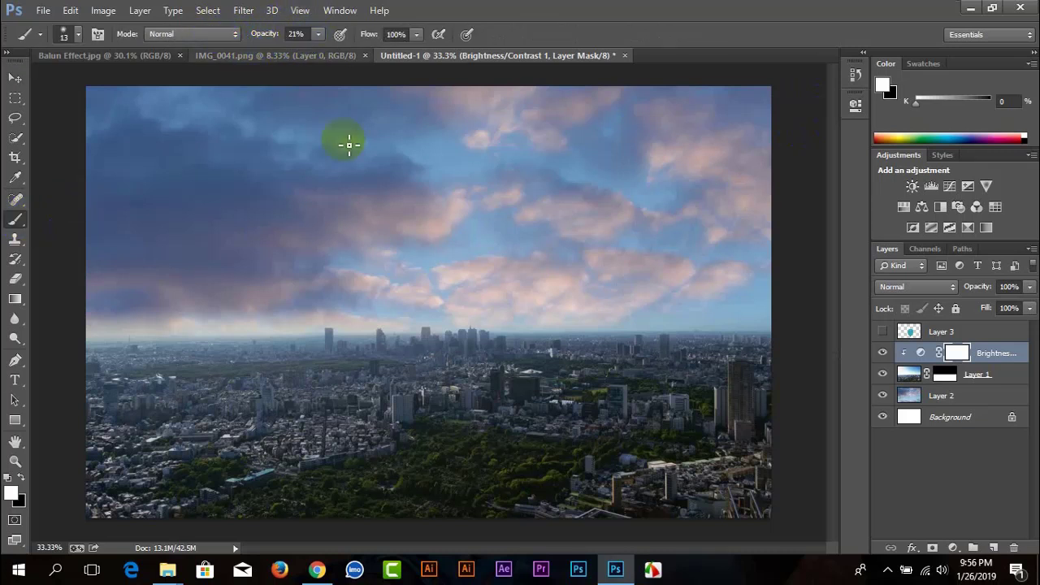
right_click(528, 361)
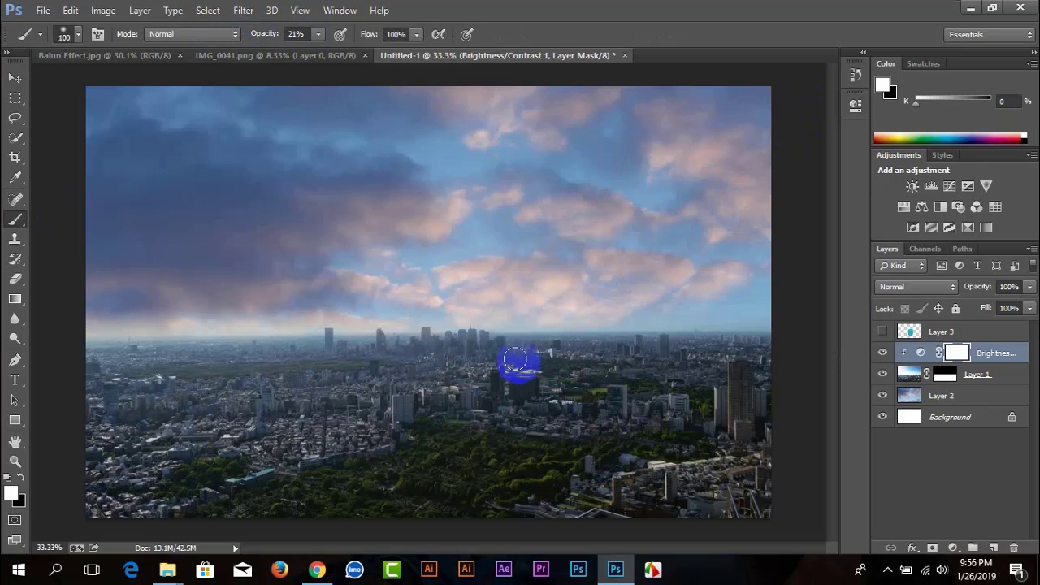
drag(488, 295, 231, 366)
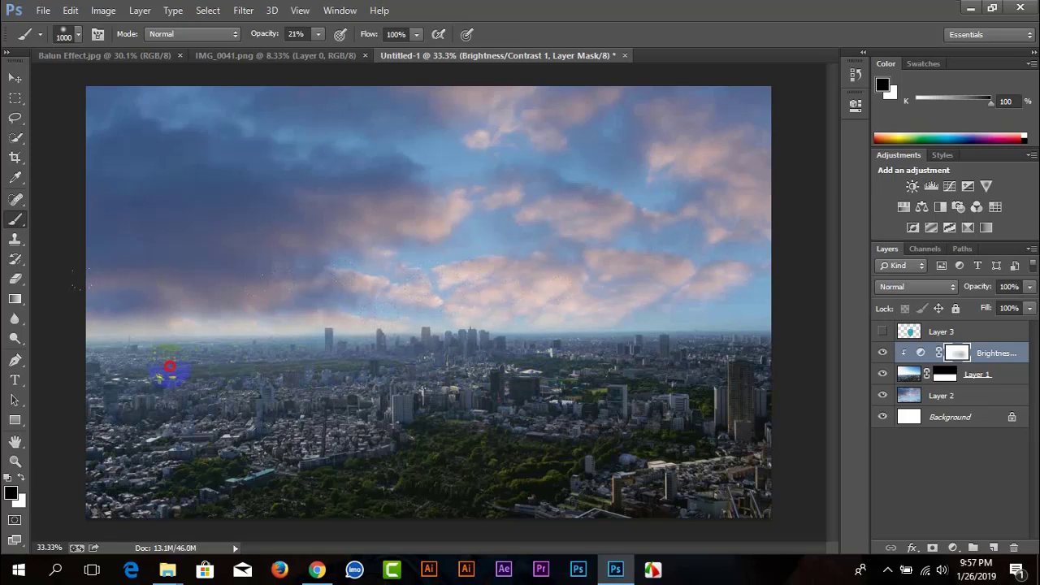
drag(170, 370, 479, 471)
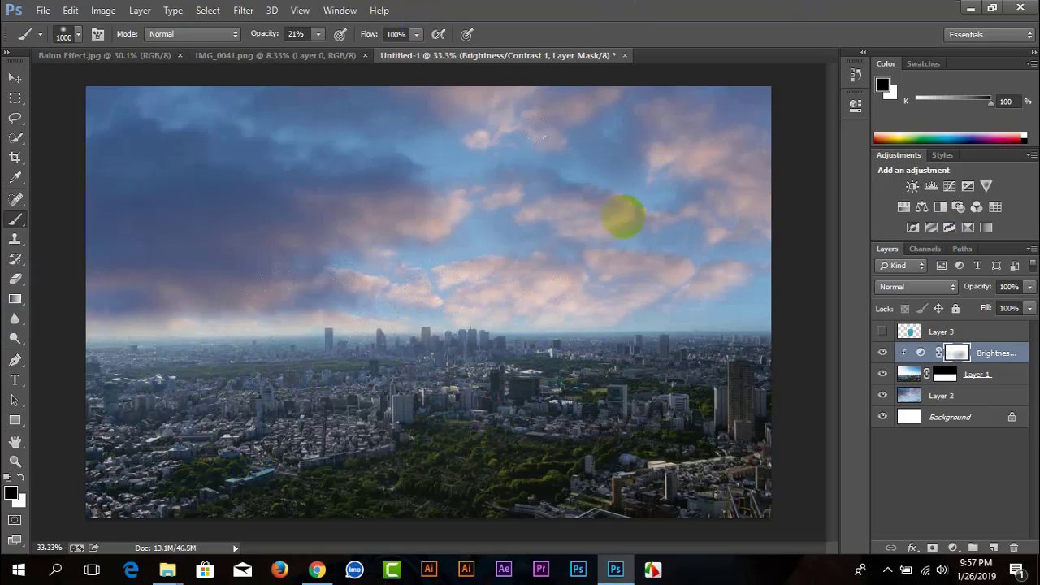
click(943, 348)
click(904, 333)
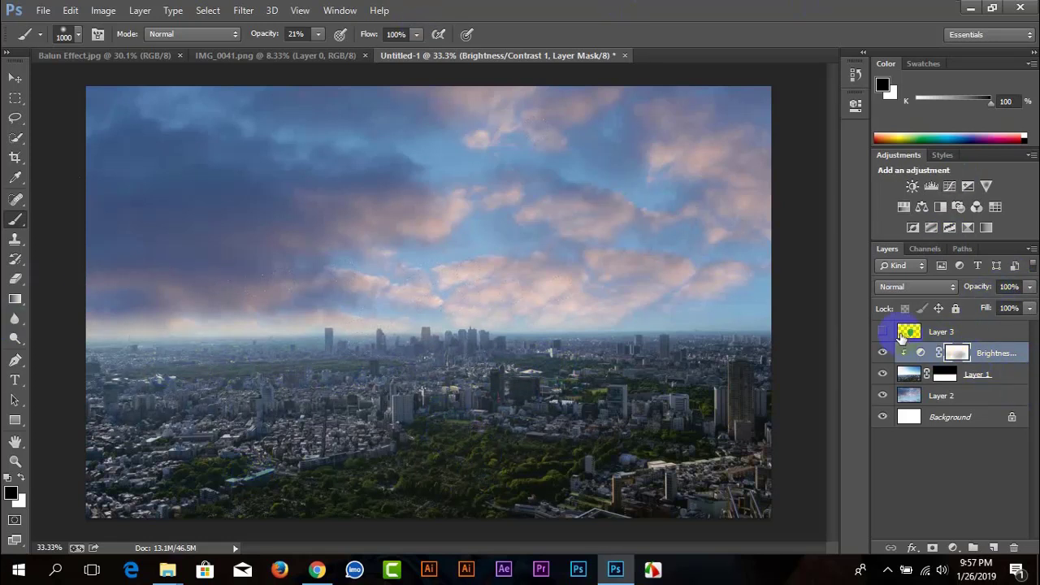
click(884, 332)
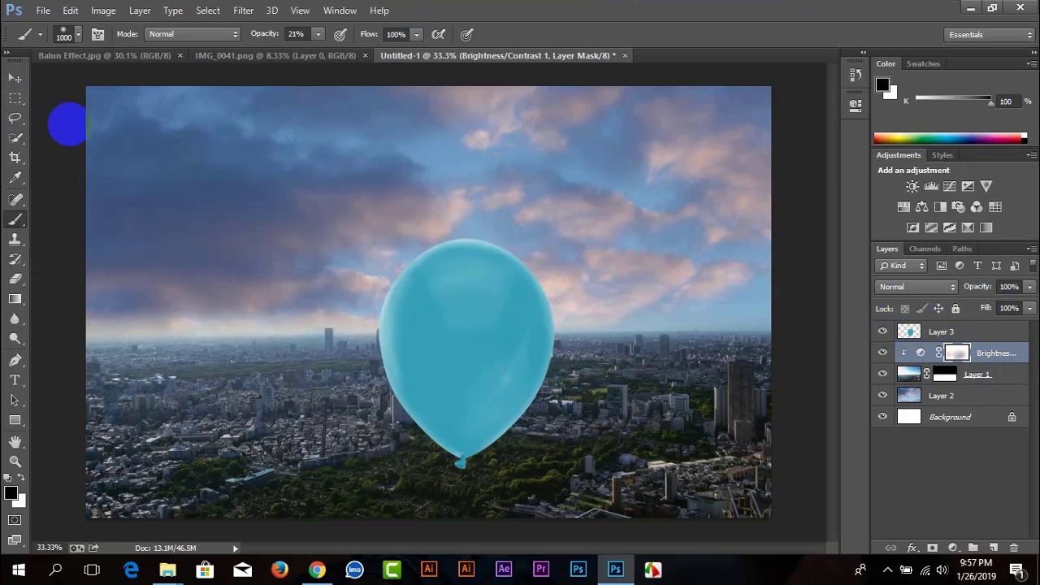
- Clip a Brightness/Contrast layer to the balloon with brightness -24 and contrast 81
click(941, 332)
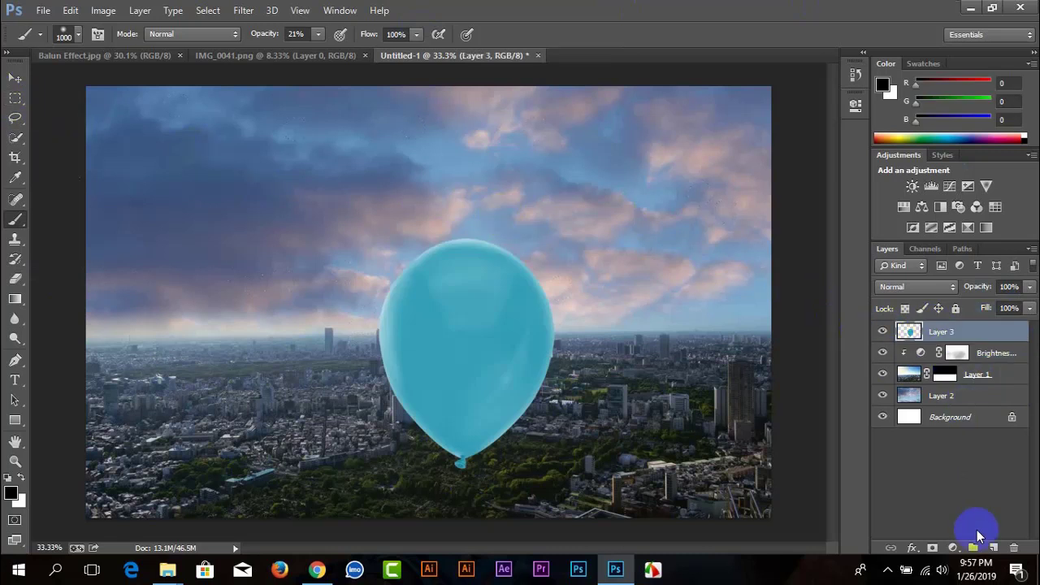
click(962, 546)
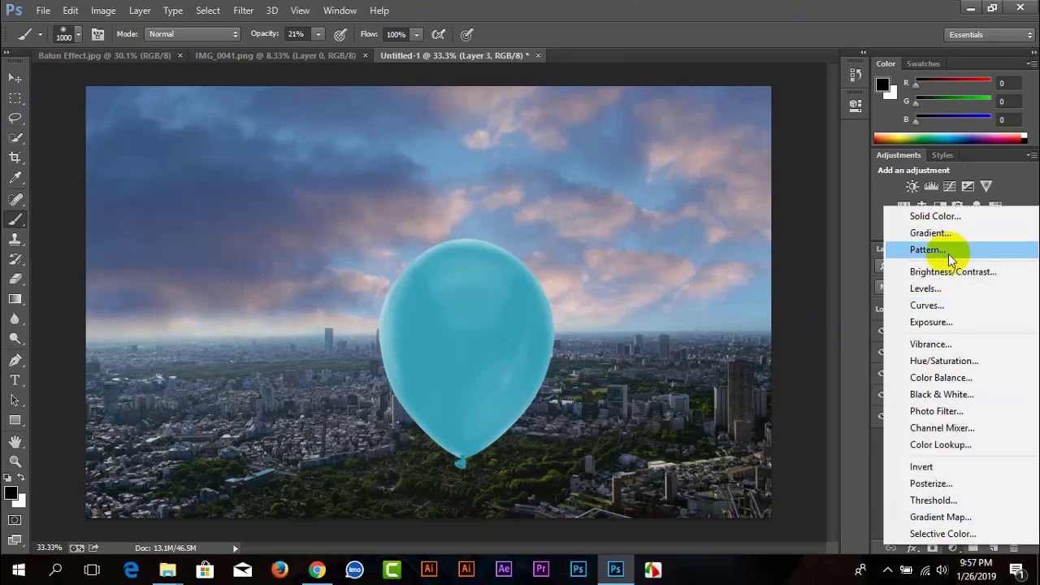
click(951, 271)
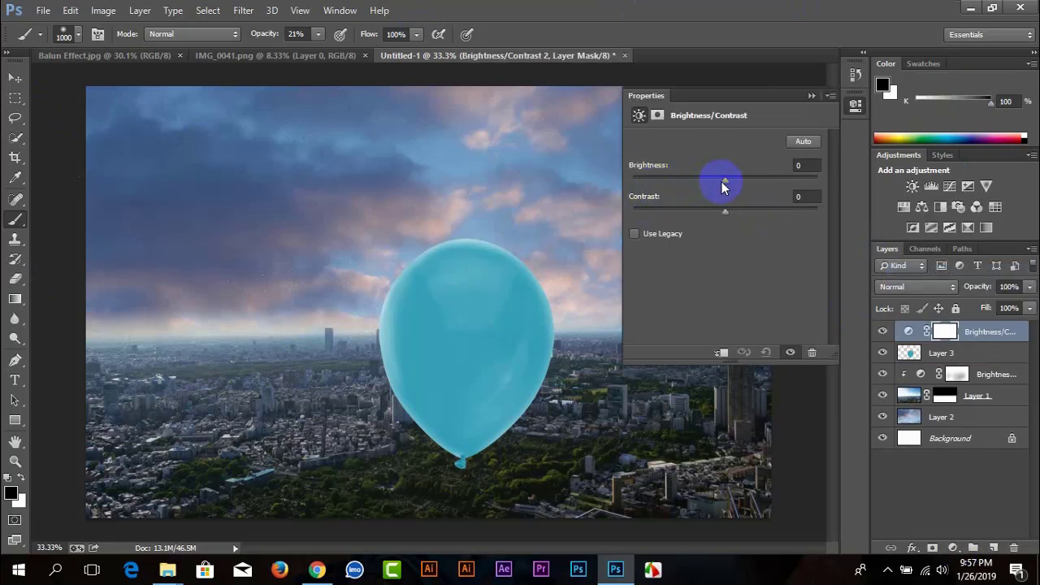
click(722, 353)
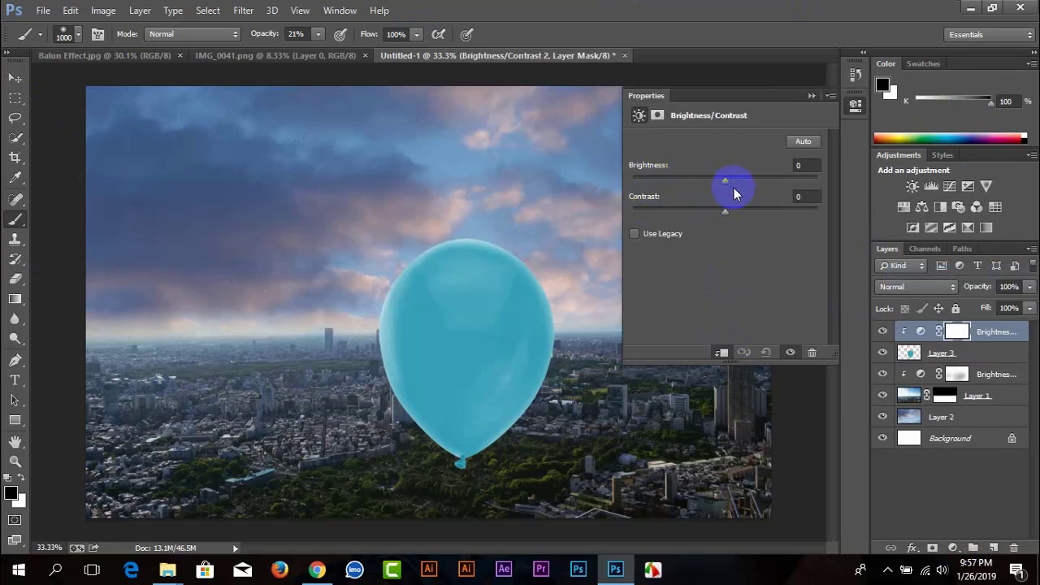
drag(725, 179, 707, 180)
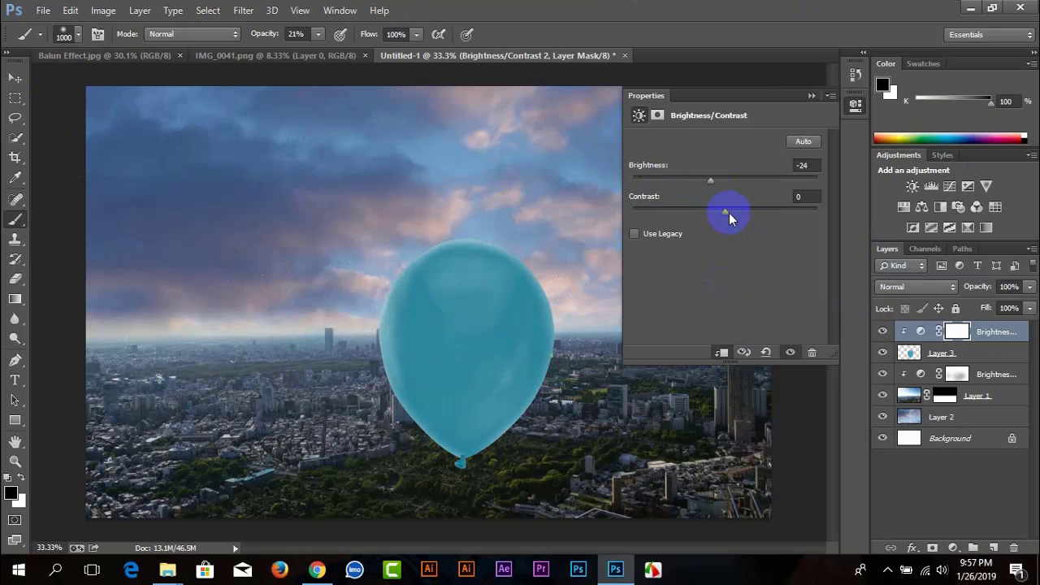
mouse_move(729, 213)
mouse_down()
mouse_move(756, 215)
mouse_move(751, 232)
mouse_move(714, 225)
mouse_up()
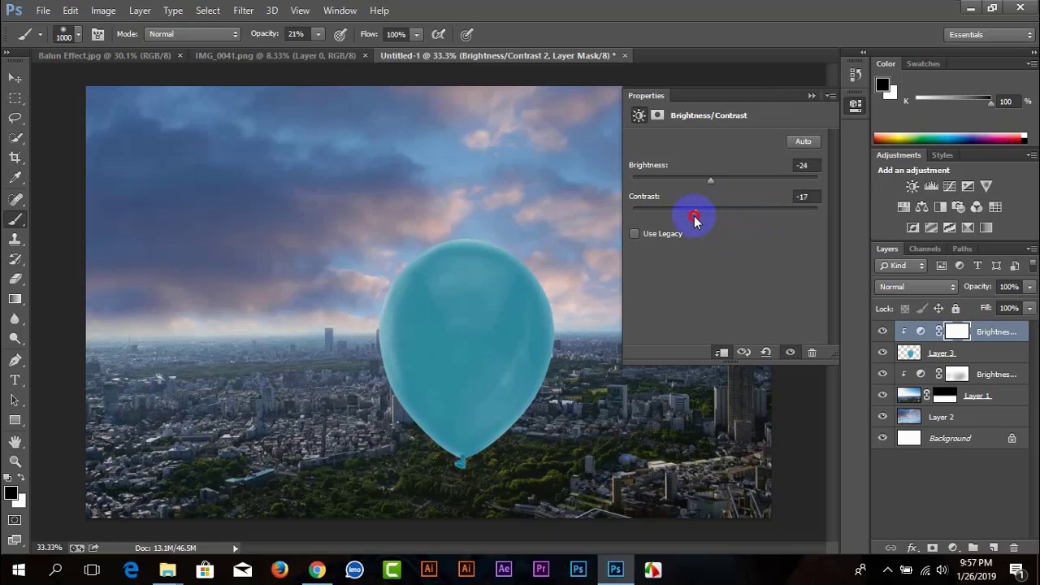
drag(636, 215, 801, 232)
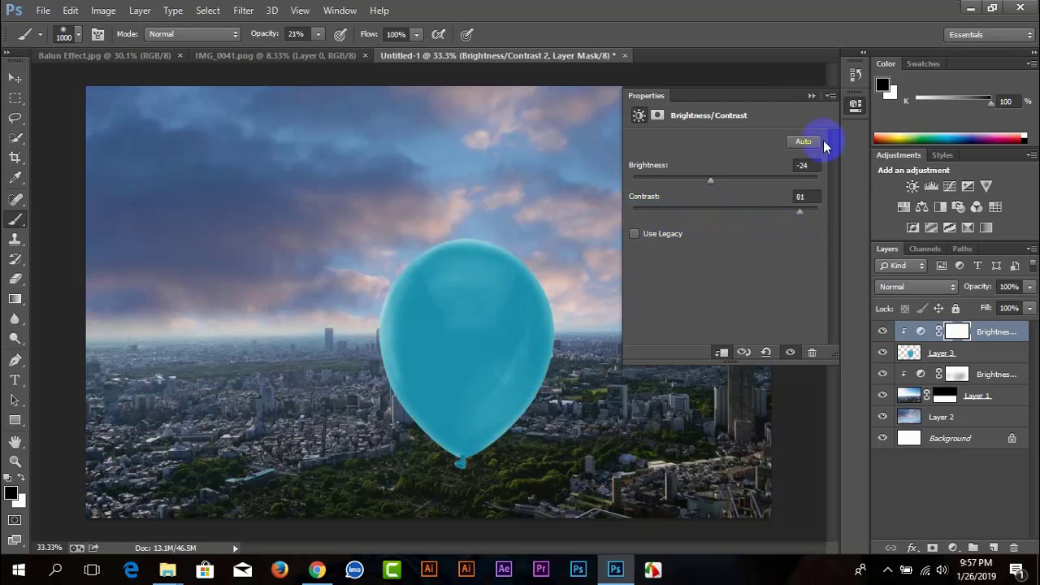
click(813, 98)
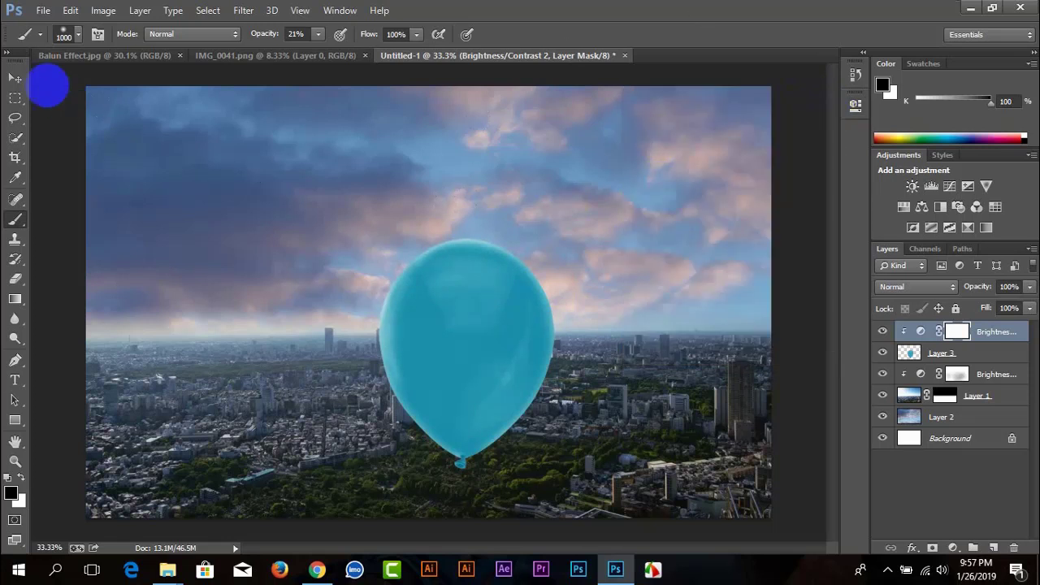
- Move the balloon up above the skyline and scale it to about 70.7%
click(14, 78)
drag(400, 320, 453, 223)
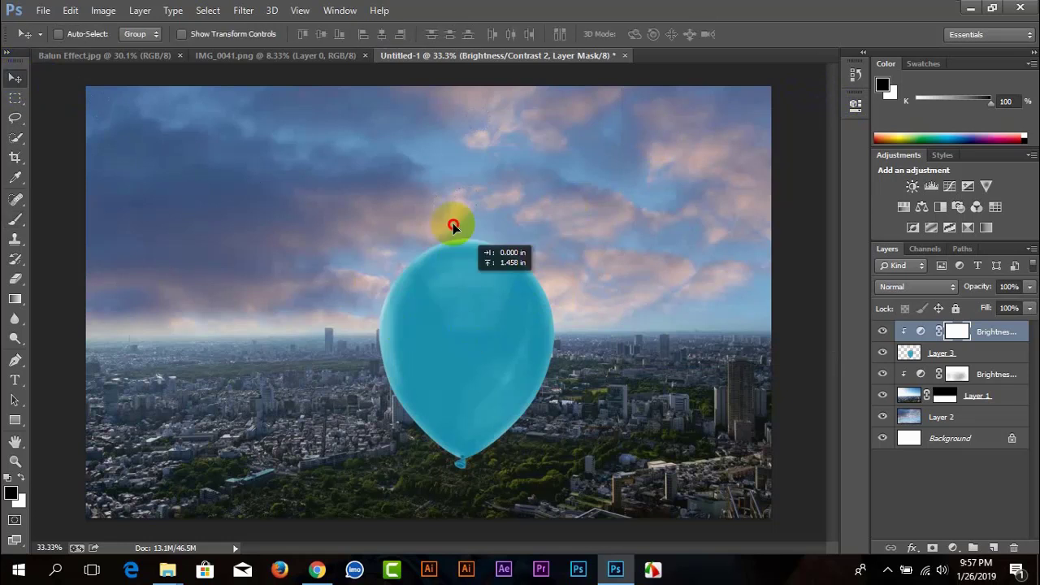
right_click(476, 317)
click(485, 319)
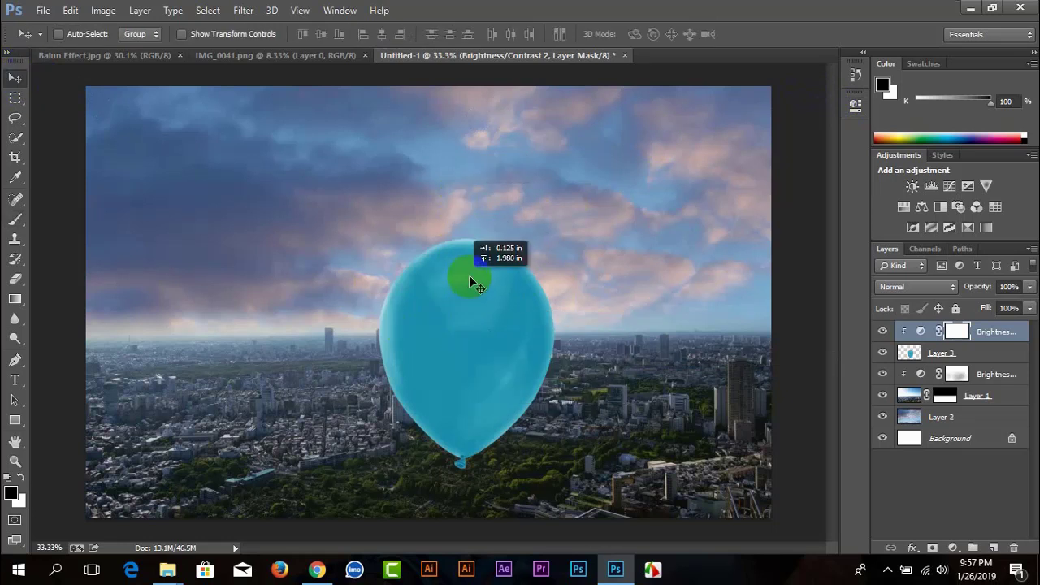
mouse_move(474, 258)
mouse_down()
mouse_move(466, 280)
mouse_move(492, 213)
mouse_up()
click(974, 358)
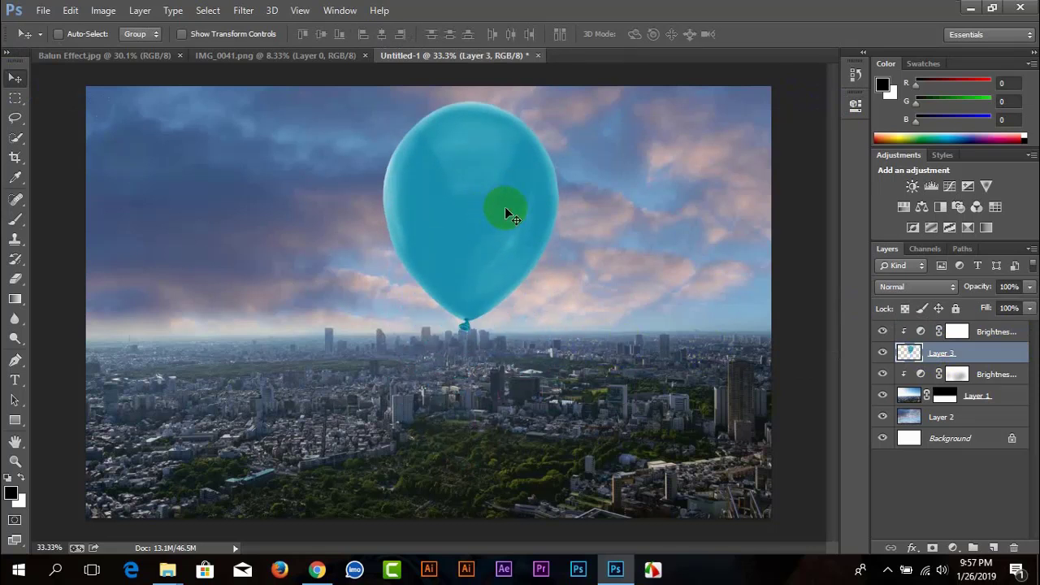
key(ctrl+t)
drag(550, 124, 529, 187)
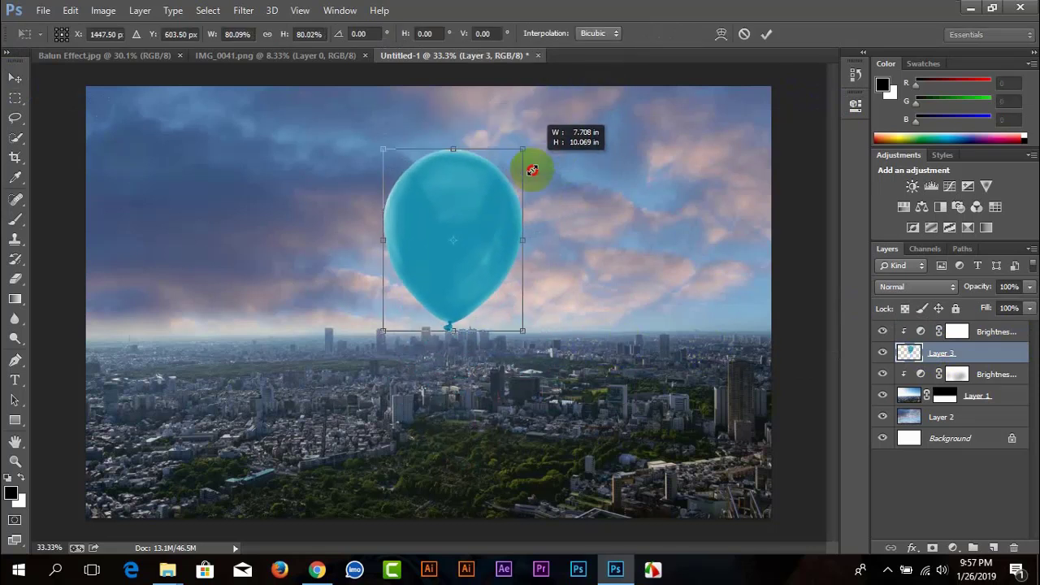
click(766, 36)
click(143, 56)
- Bring the man cutout from IMG_0041.png to the top of the stack, unclipped, centre-left
click(233, 56)
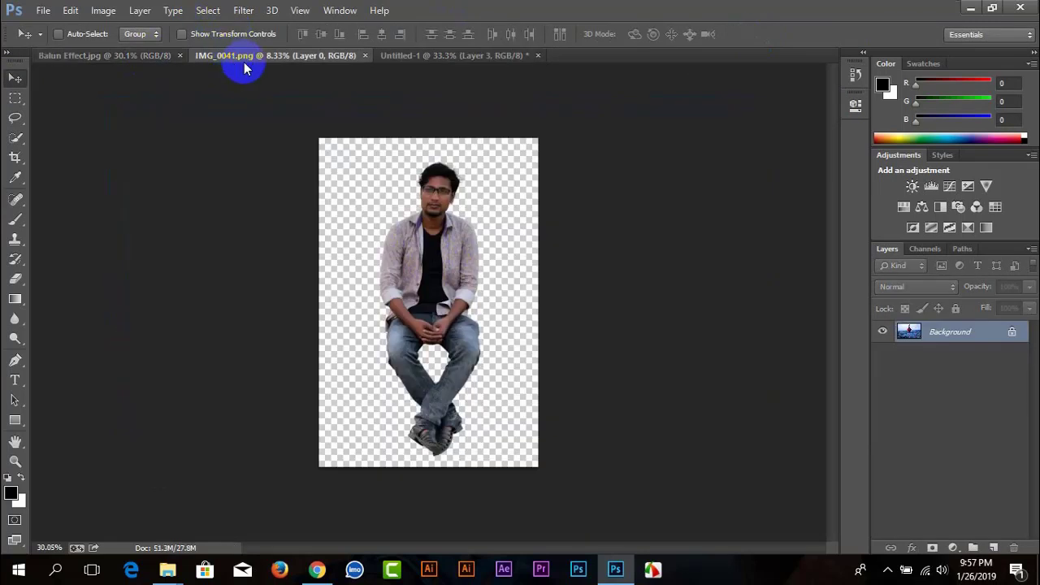
mouse_move(452, 220)
mouse_down()
mouse_move(514, 51)
mouse_move(479, 64)
mouse_move(493, 216)
mouse_up()
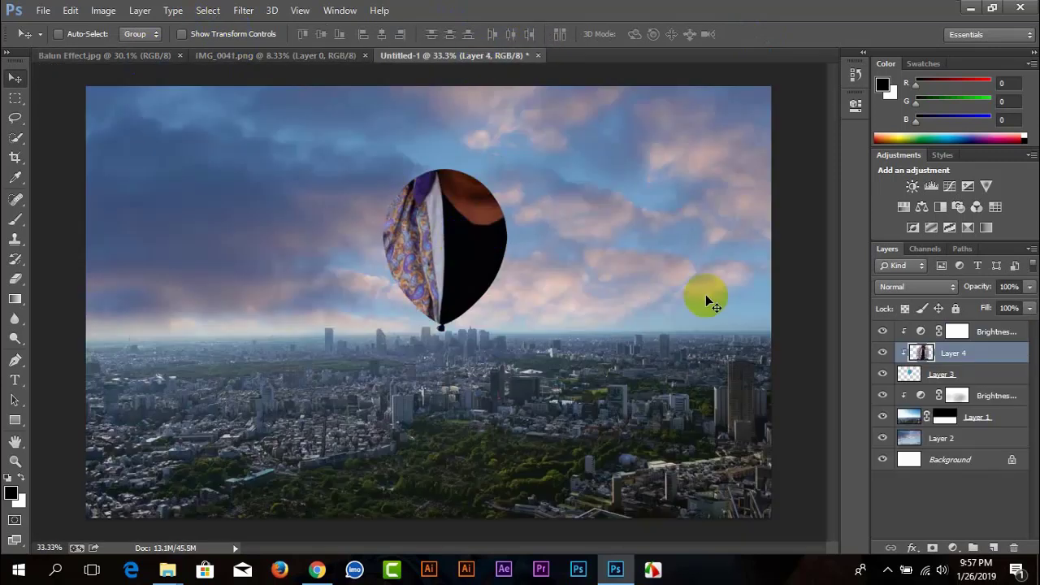
drag(965, 324, 967, 350)
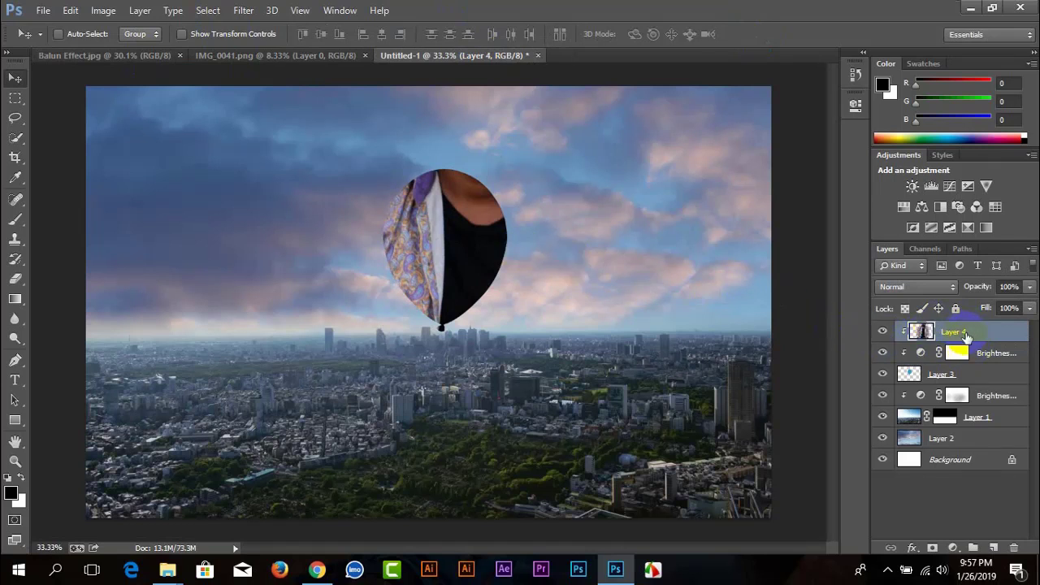
click(966, 334)
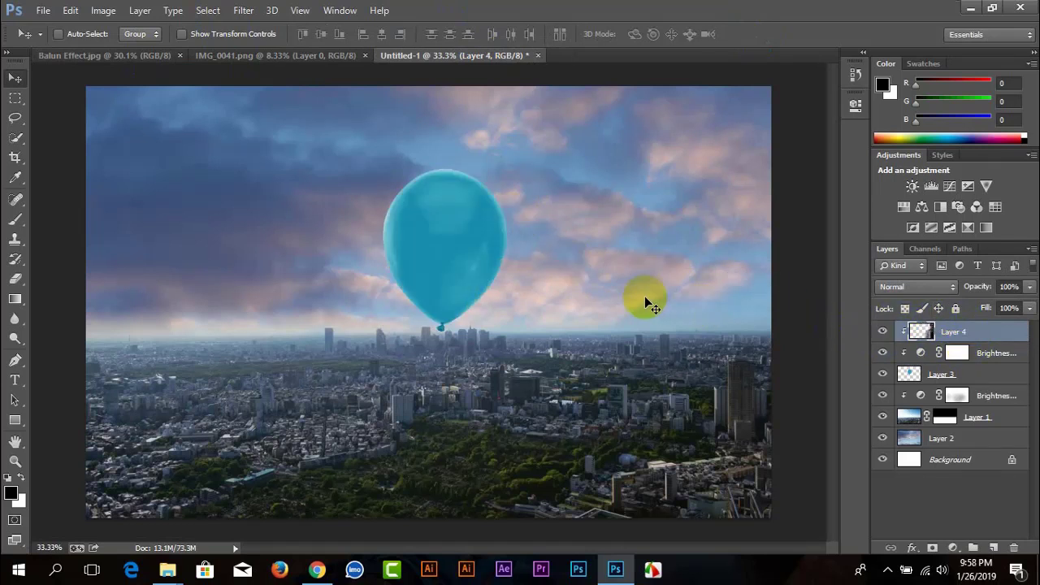
click(1017, 530)
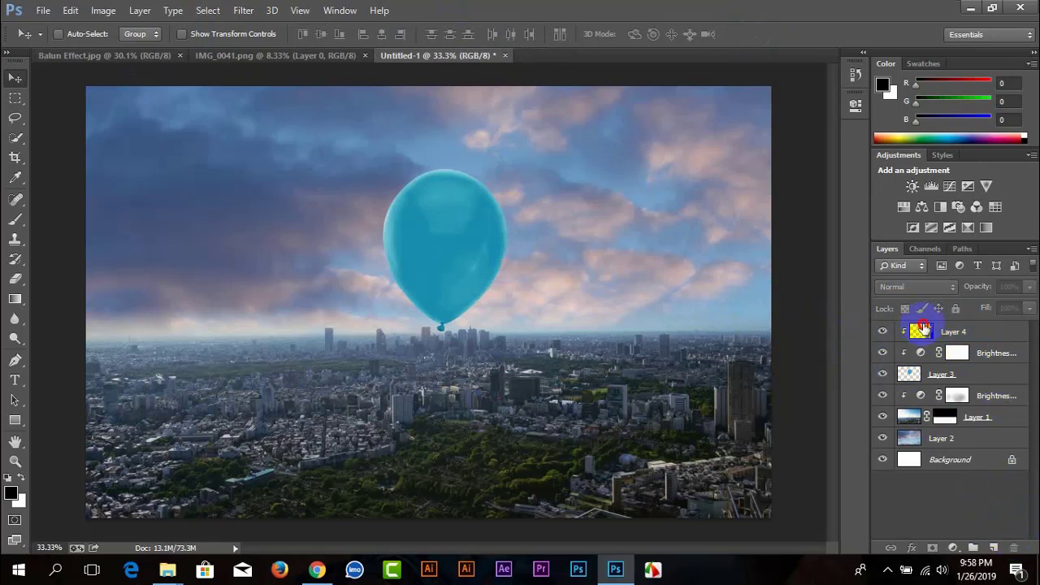
right_click(923, 327)
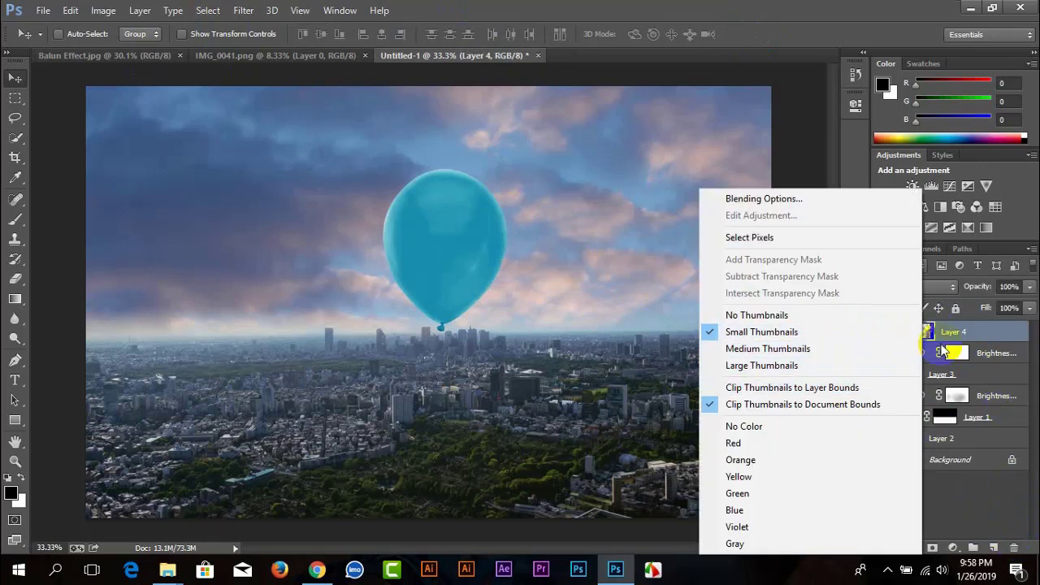
right_click(965, 330)
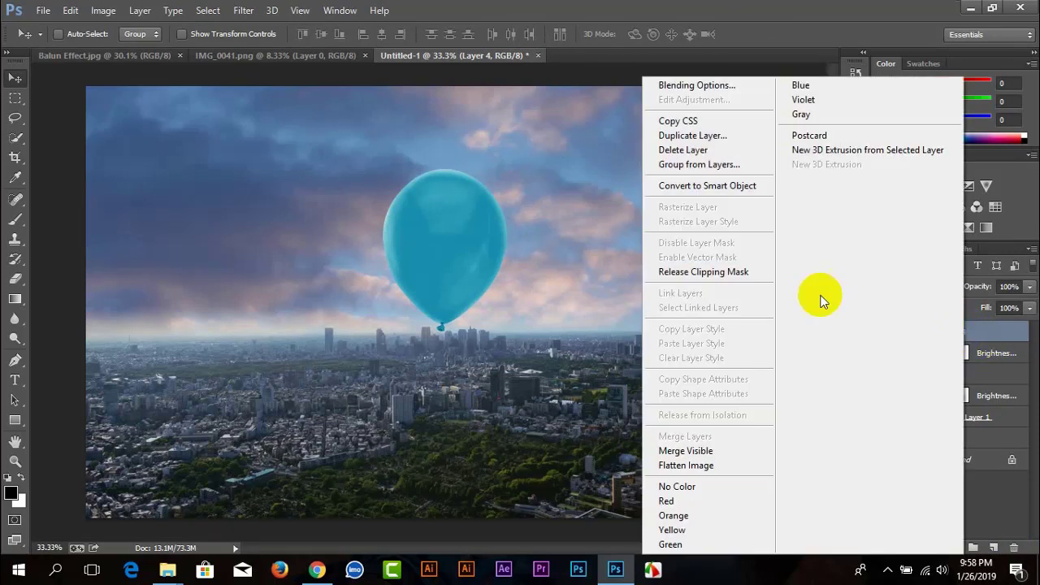
click(729, 270)
mouse_move(681, 292)
mouse_down()
mouse_move(663, 256)
mouse_move(305, 173)
mouse_move(375, 224)
mouse_move(443, 223)
mouse_move(435, 236)
mouse_up()
- Free-transform the man down to about 22% and place him on the balloon
key(ctrl+t)
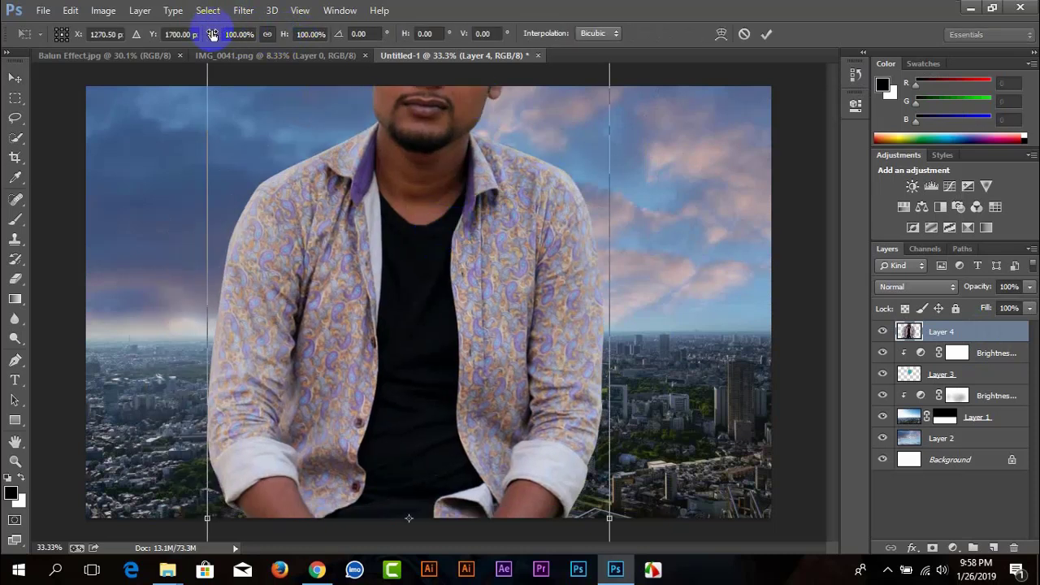
drag(200, 33, 169, 34)
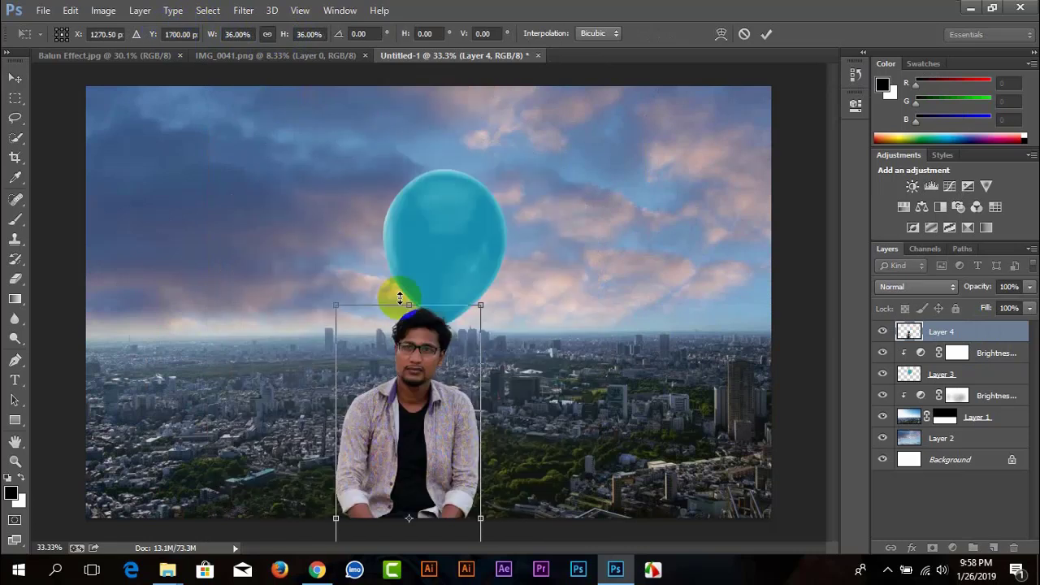
drag(439, 398, 478, 200)
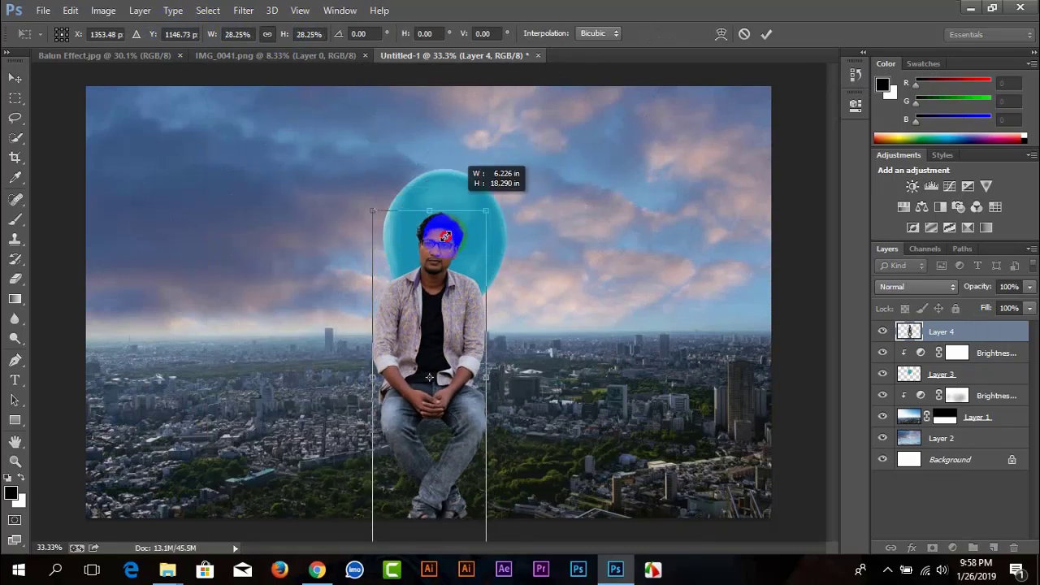
drag(514, 114, 458, 287)
drag(438, 349, 460, 137)
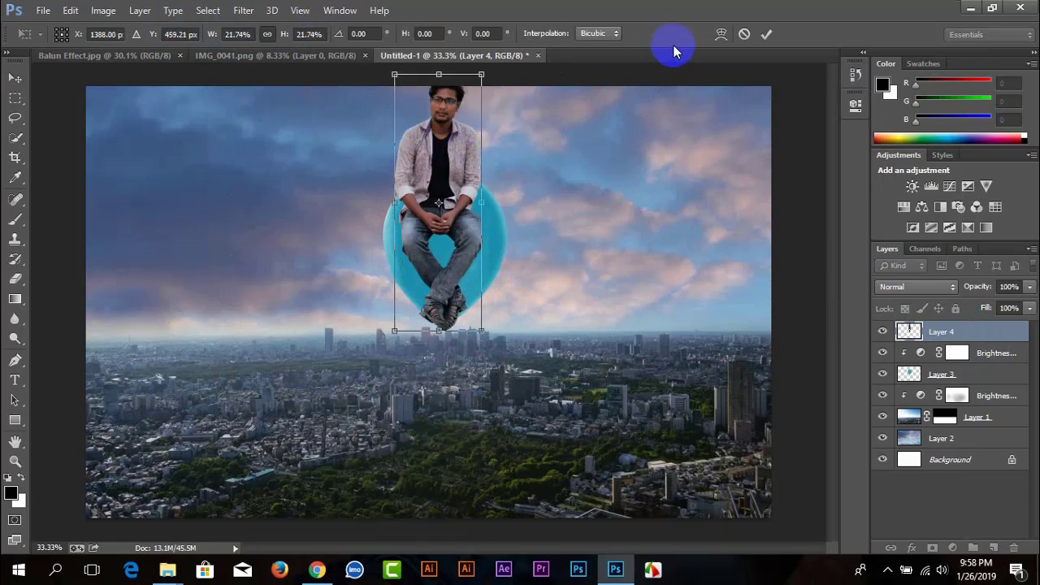
click(770, 34)
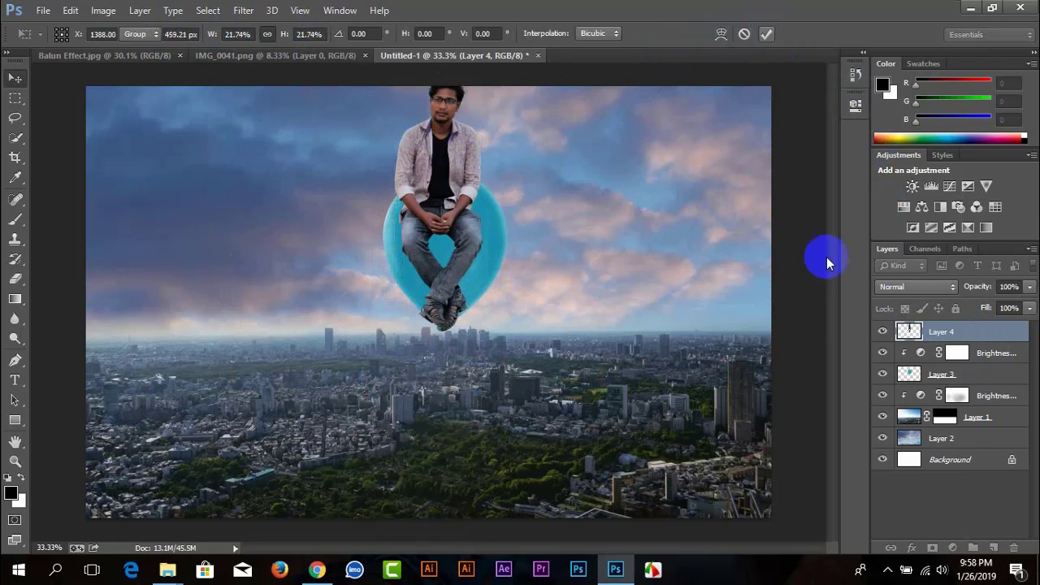
- Move the balloon layer, Layer 3, down beneath the man
right_click(491, 228)
click(499, 234)
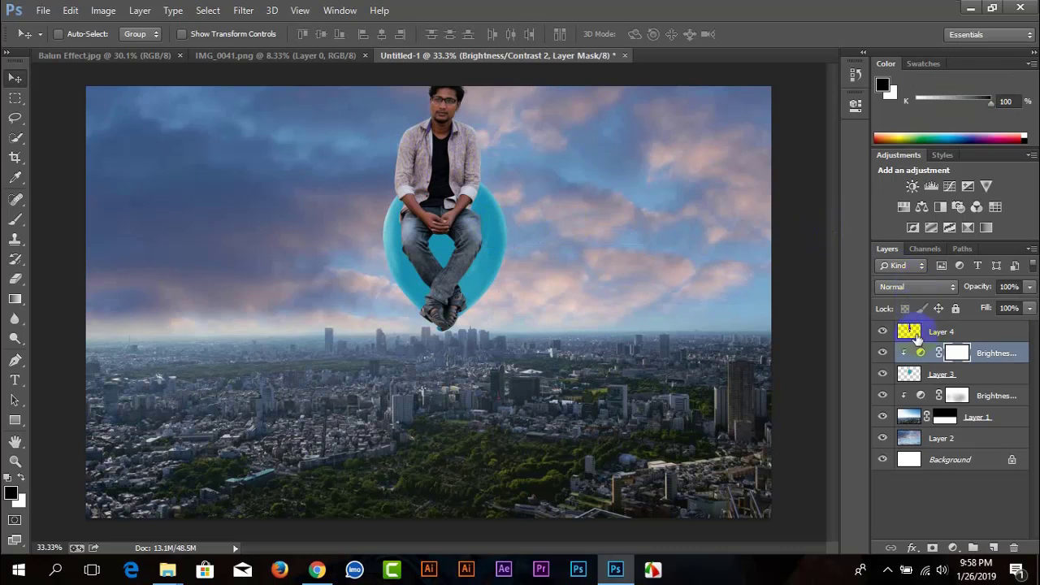
click(935, 373)
drag(482, 230, 475, 269)
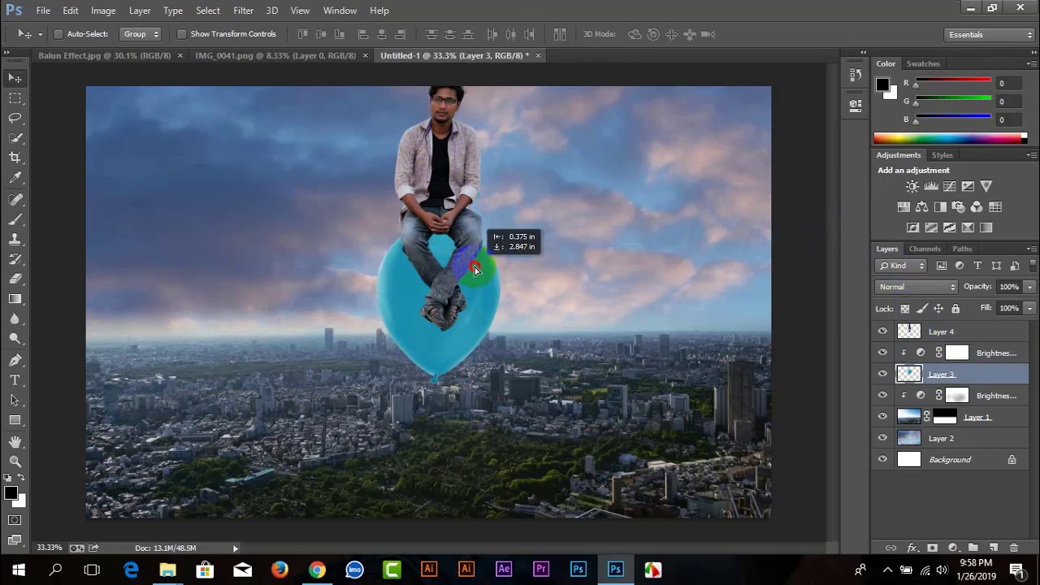
- Move the man's Layer 4 down onto the balloon
right_click(446, 198)
click(460, 207)
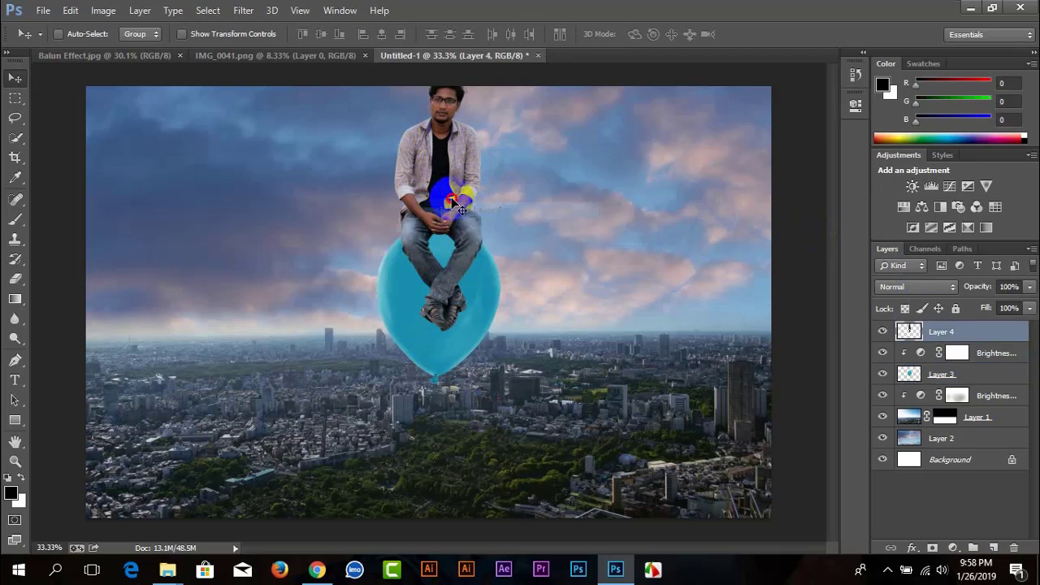
mouse_move(451, 197)
mouse_down()
mouse_move(450, 220)
mouse_move(466, 240)
mouse_up()
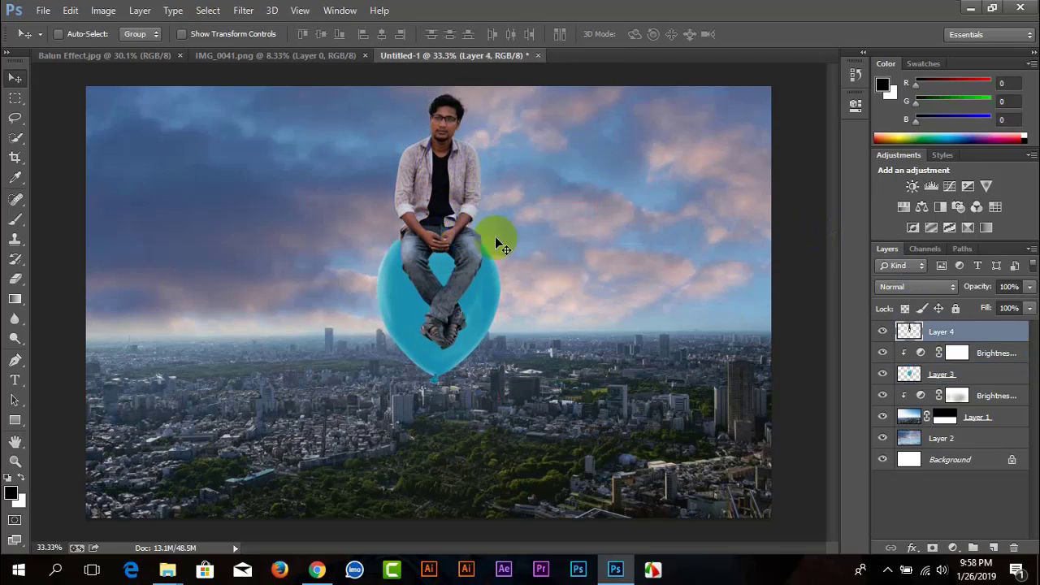
scroll(500, 236, up, 3)
scroll(472, 234, up, 2)
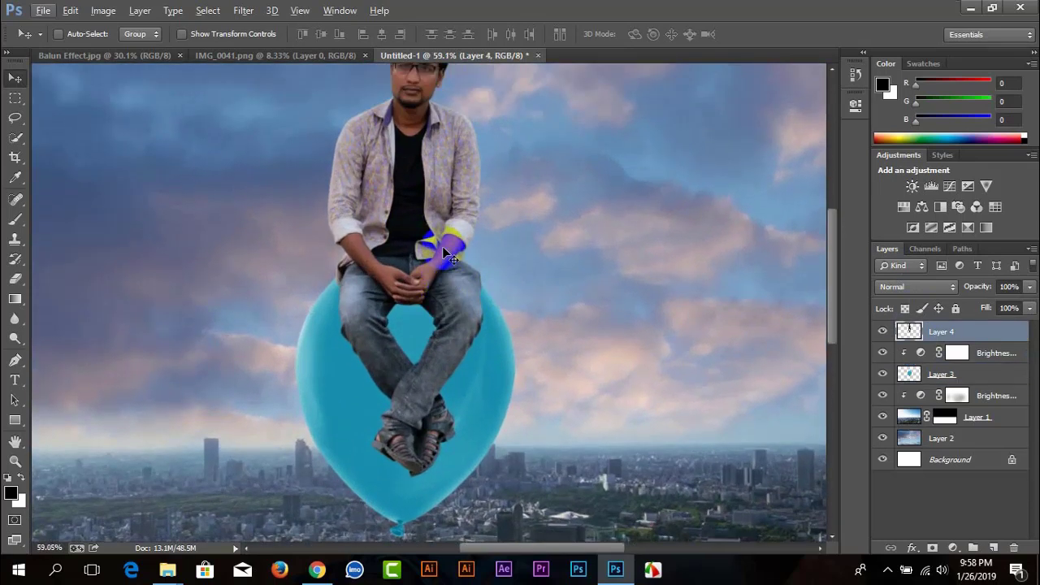
drag(461, 232, 386, 317)
- Shift the balloon down and right under the man again
right_click(408, 337)
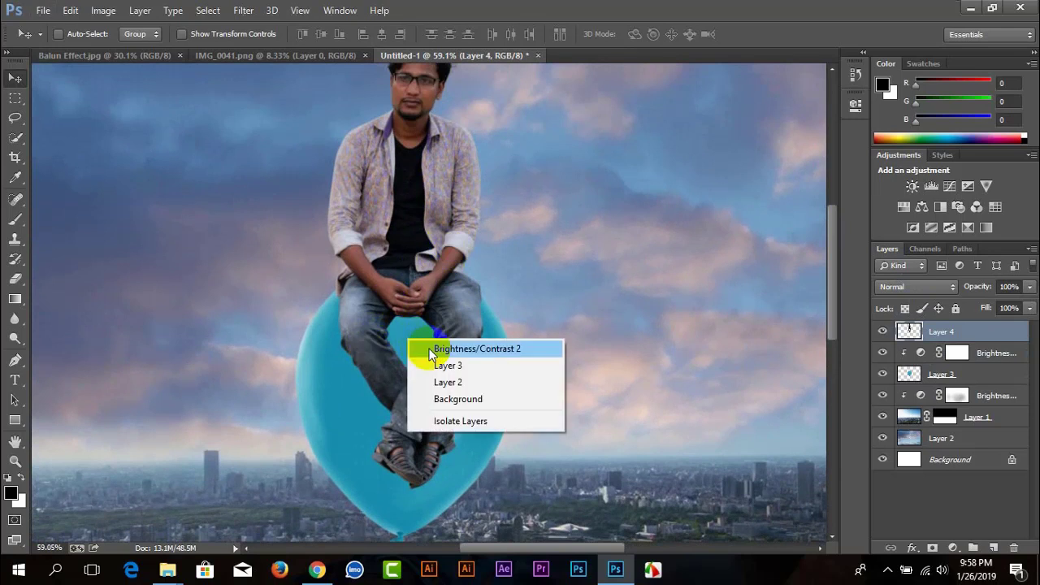
click(433, 366)
mouse_move(425, 353)
mouse_down()
mouse_move(483, 411)
mouse_move(433, 395)
mouse_up()
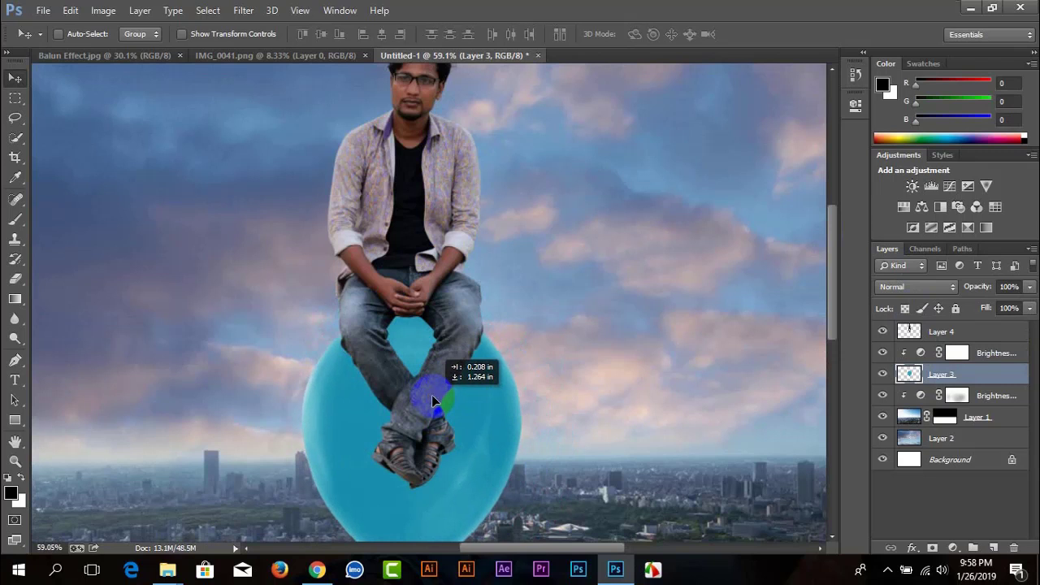
- Rescale the man to about 68% and seat him on the balloon's top
click(936, 333)
key(ctrl+t)
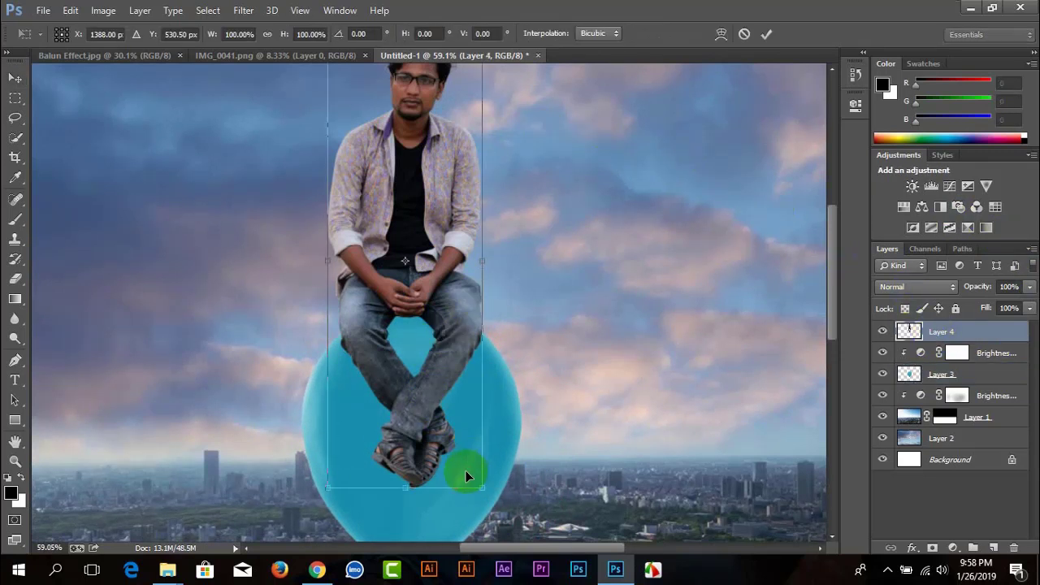
drag(485, 491, 444, 338)
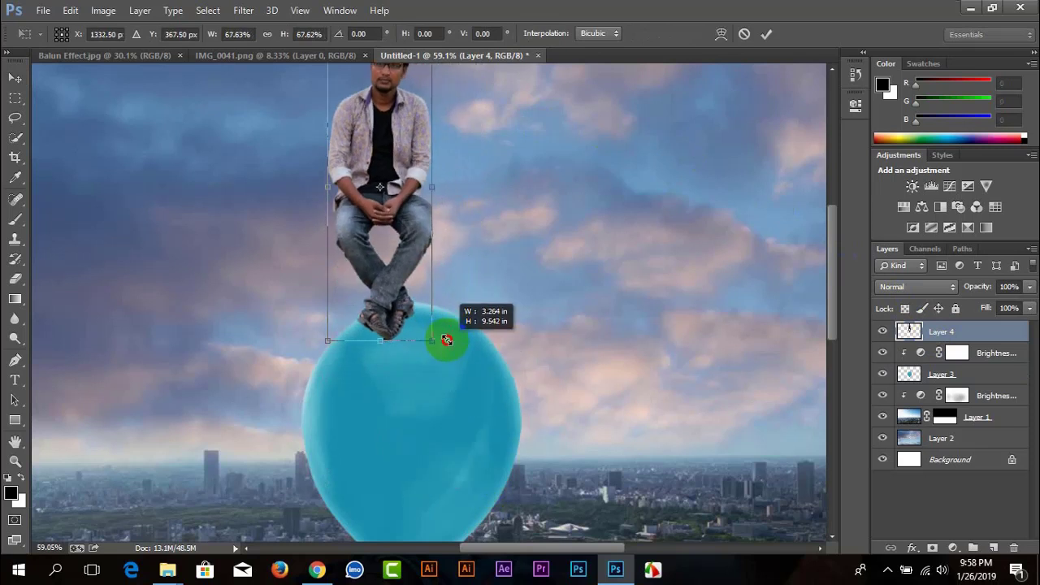
mouse_move(413, 246)
mouse_down()
mouse_move(438, 338)
mouse_move(443, 311)
mouse_up()
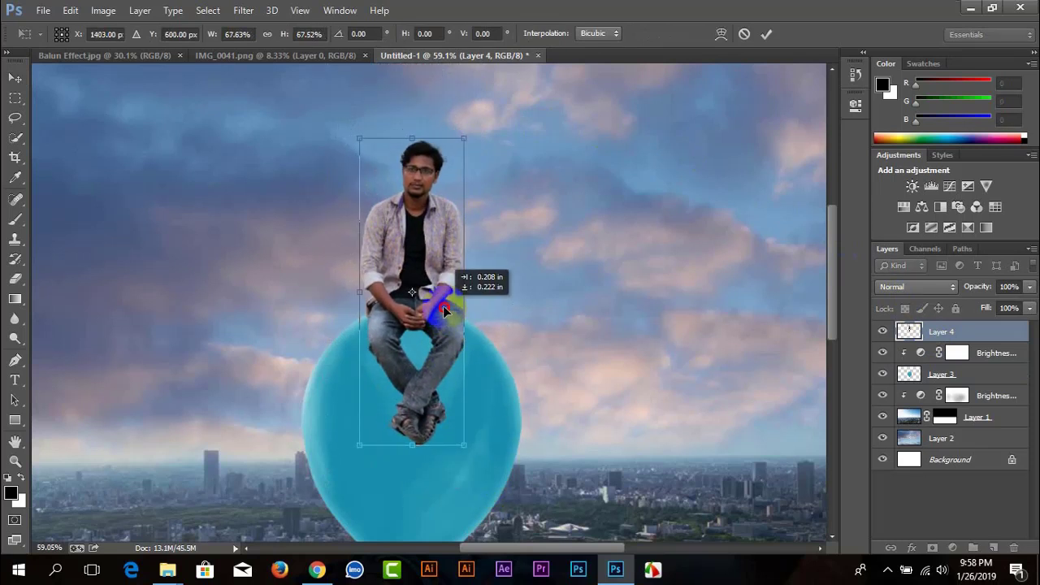
click(764, 37)
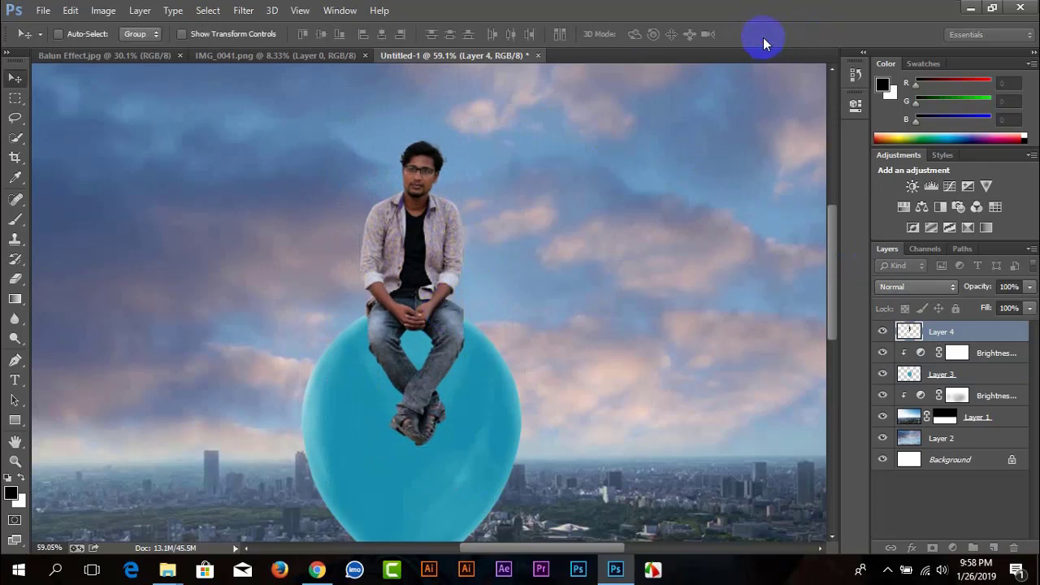
key(ctrl+minus)
key(ctrl+minus)
key(ctrl+minus)
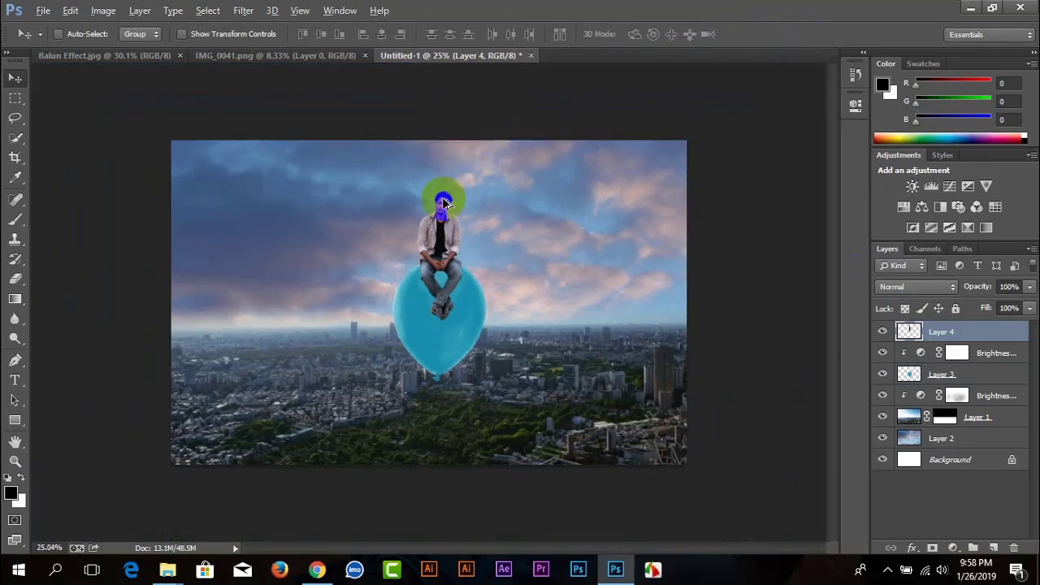
- Scale the balloon, Layer 3, down to about 91%
scroll(445, 203, up, 3)
scroll(443, 289, up, 1)
scroll(455, 279, down, 2)
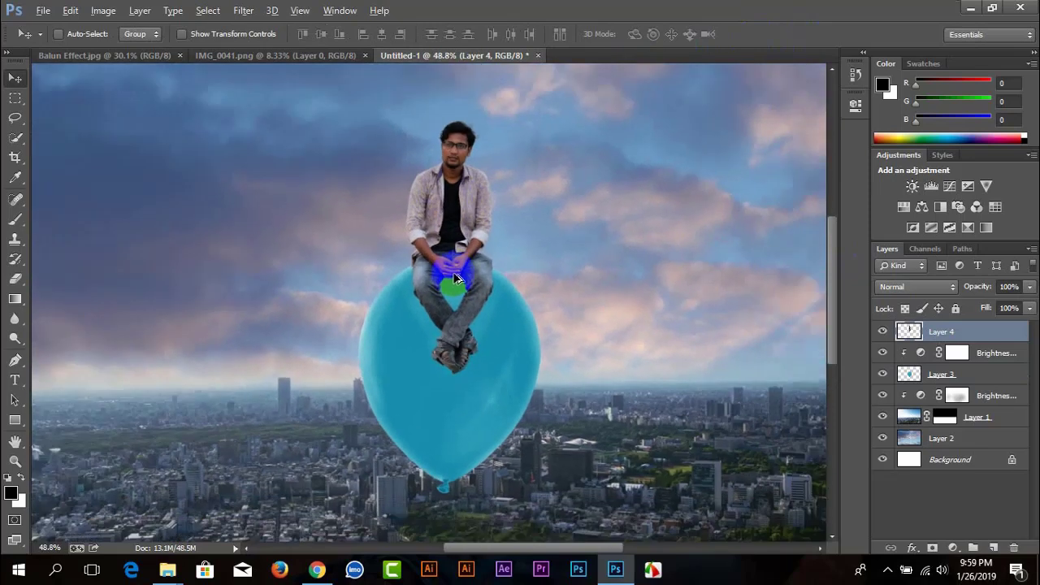
scroll(458, 269, down, 2)
scroll(487, 269, down, 1)
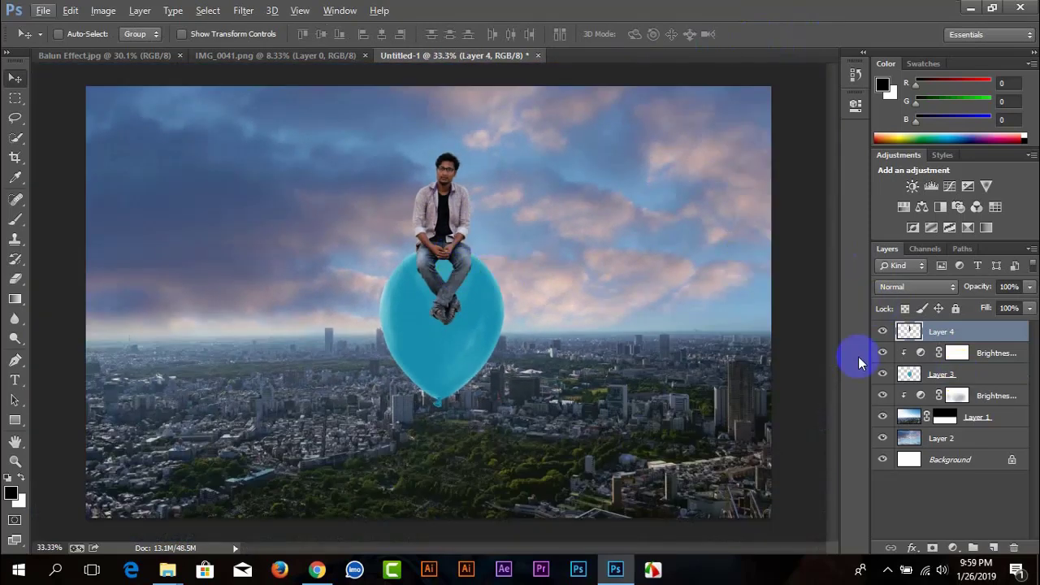
click(943, 379)
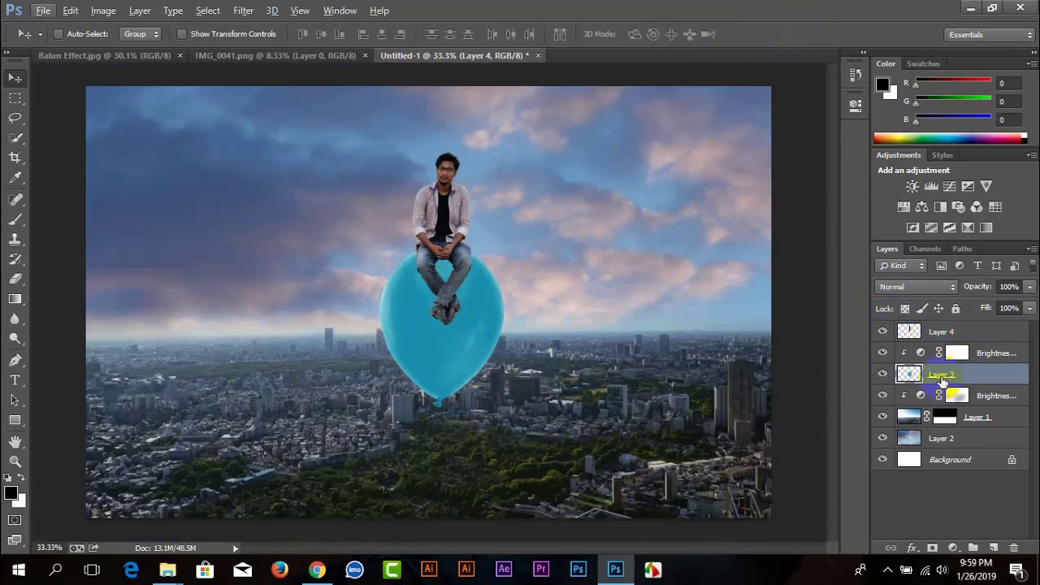
key(ctrl+t)
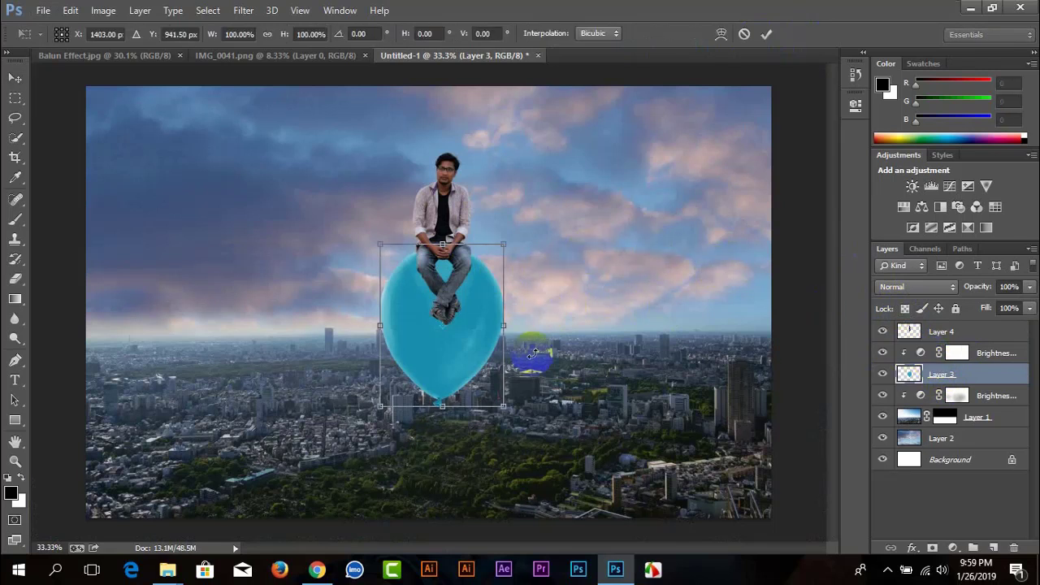
drag(504, 406, 493, 392)
click(764, 36)
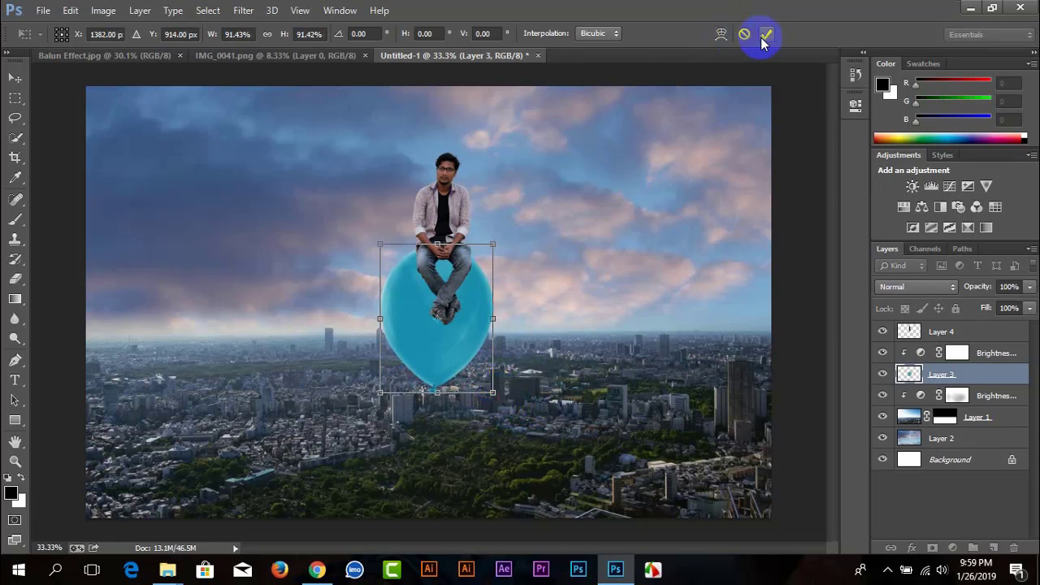
click(764, 37)
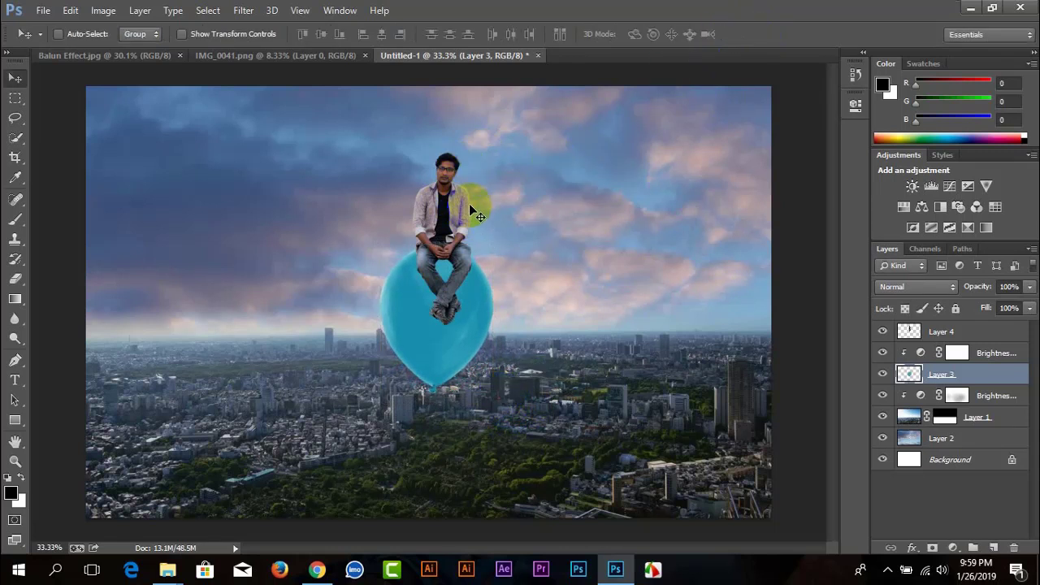
- Nudge the balloon right with Shift+arrow keys to centre it under the man
key(shift+Right)
key(shift+Right)
key(shift+Right)
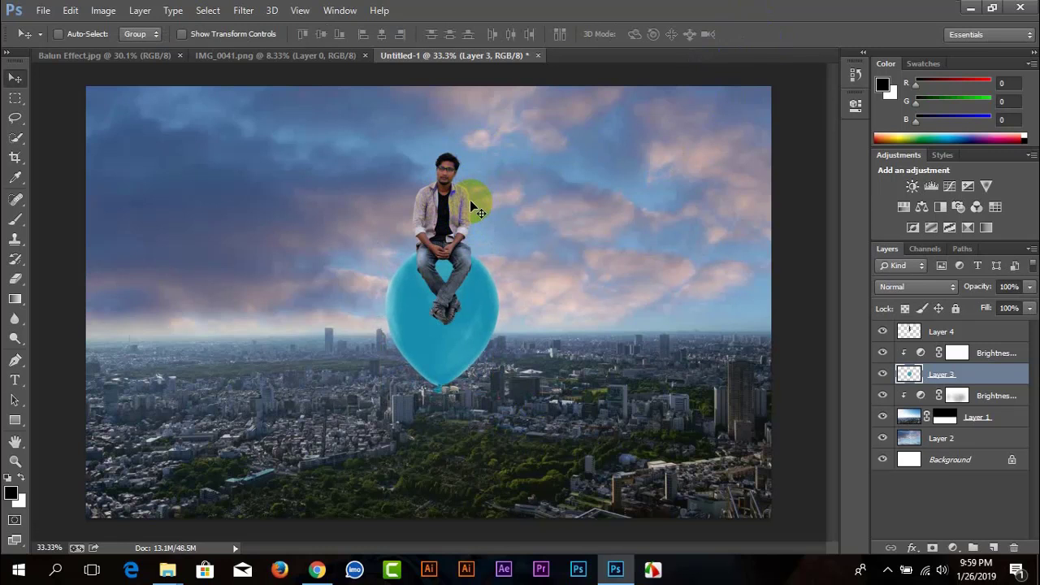
key(shift+Right)
key(shift+Right)
key(shift+Right)
key(shift+Left)
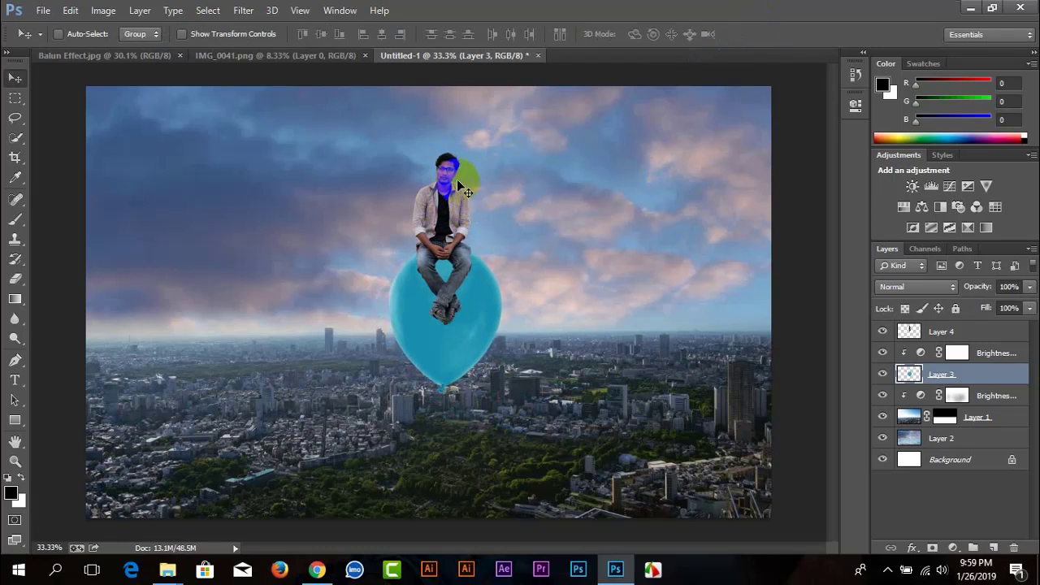
- Select the man, balloon and brightness layers together and move them higher in the sky
ctrl+click(941, 332)
drag(942, 332, 967, 352)
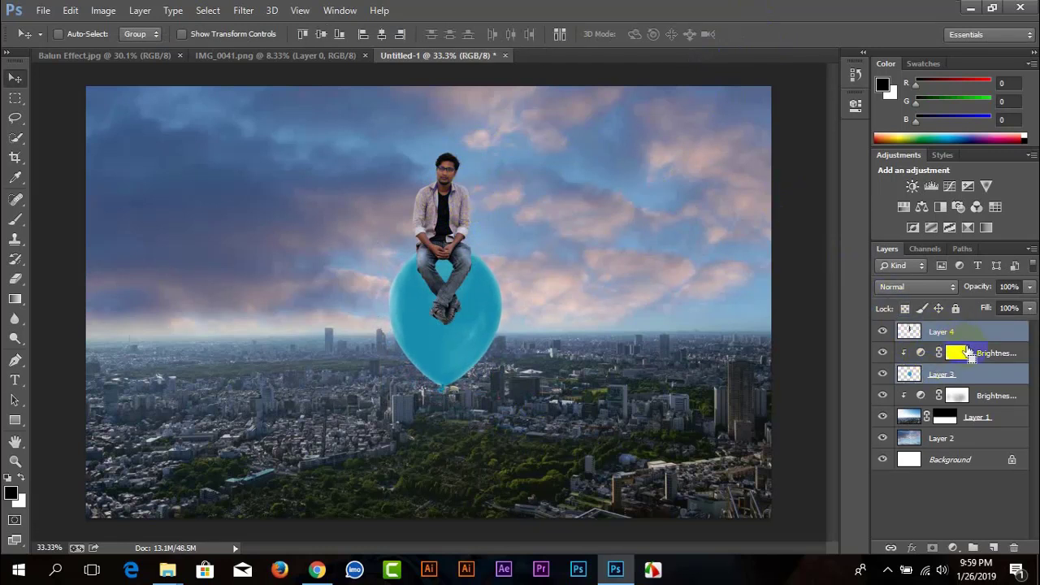
click(988, 351)
click(676, 295)
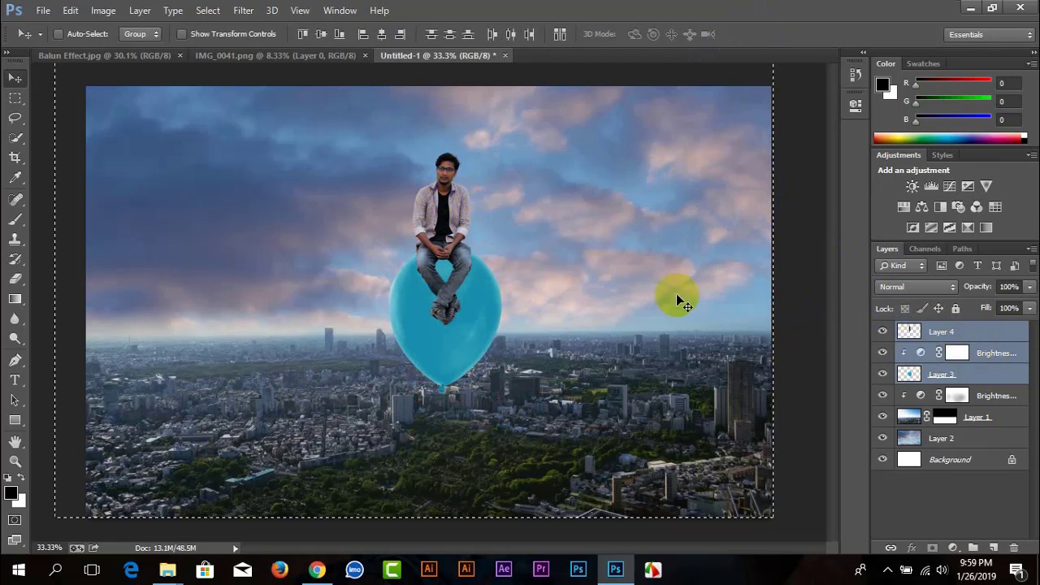
mouse_move(423, 258)
mouse_down()
mouse_move(443, 246)
mouse_move(436, 225)
mouse_up()
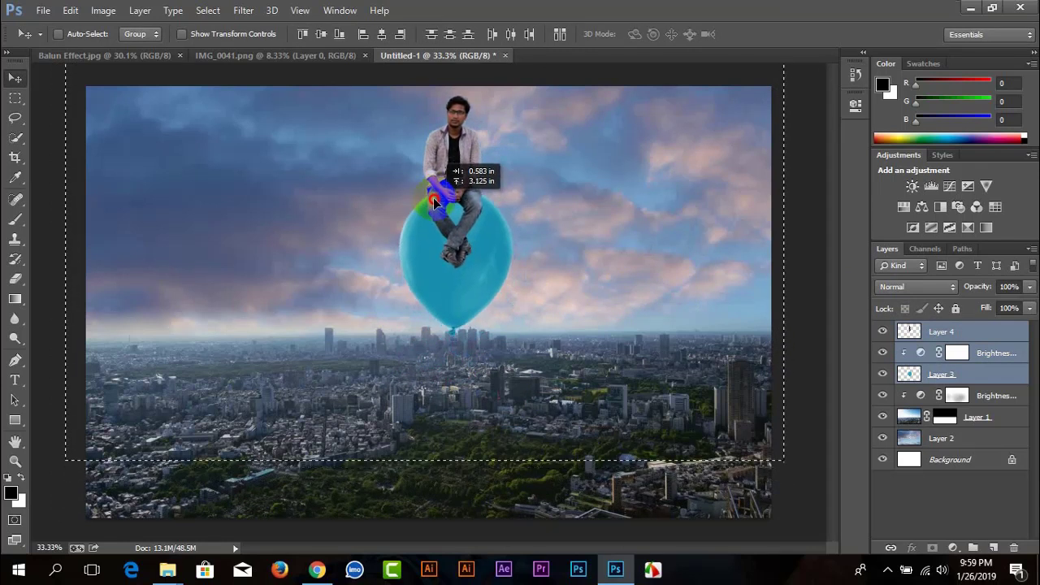
drag(436, 225, 436, 202)
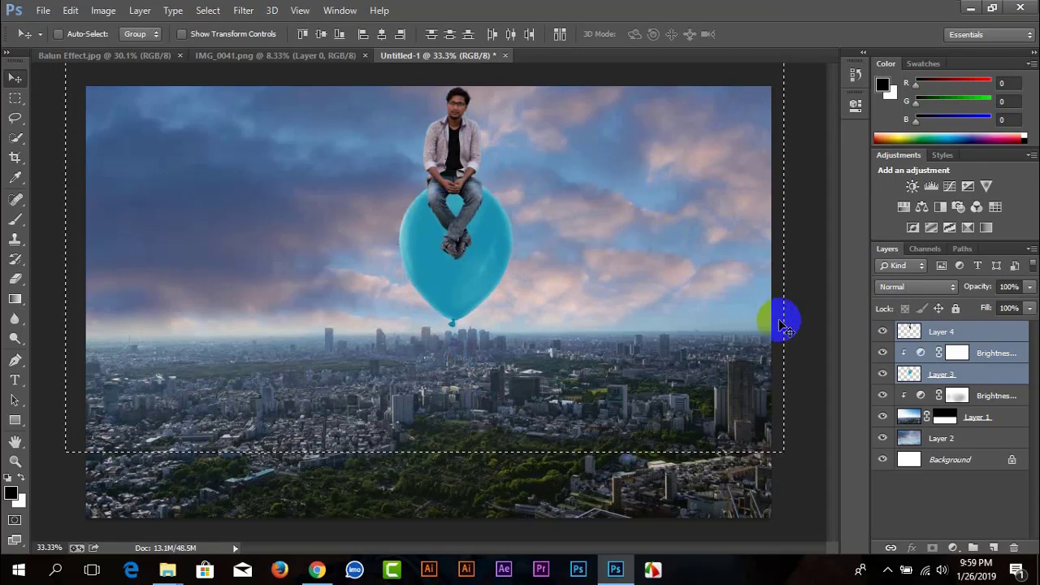
- Shrink the man and balloon to about 87% and nudge them slightly left
drag(512, 327, 504, 301)
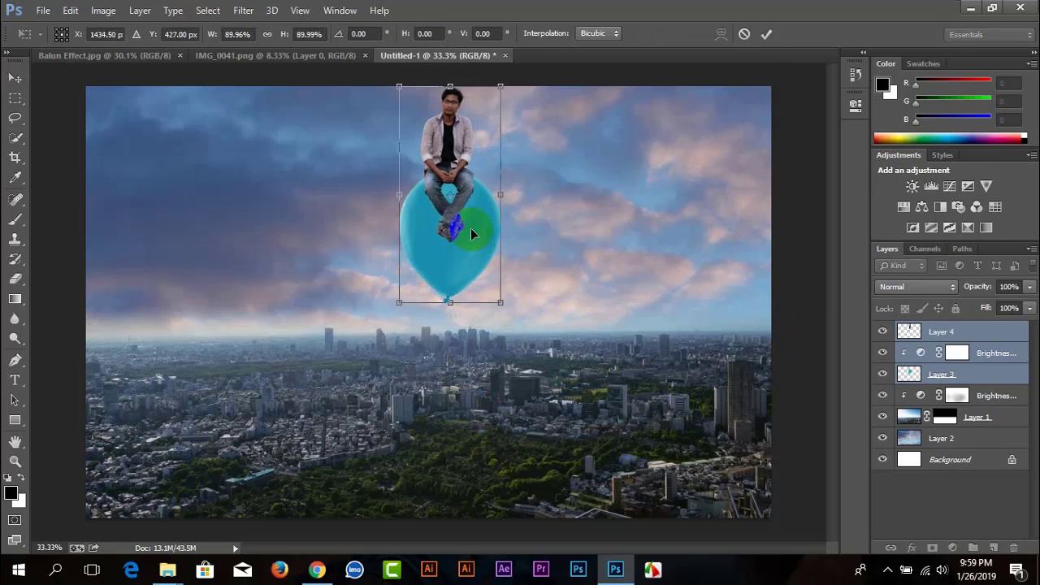
drag(474, 230, 481, 246)
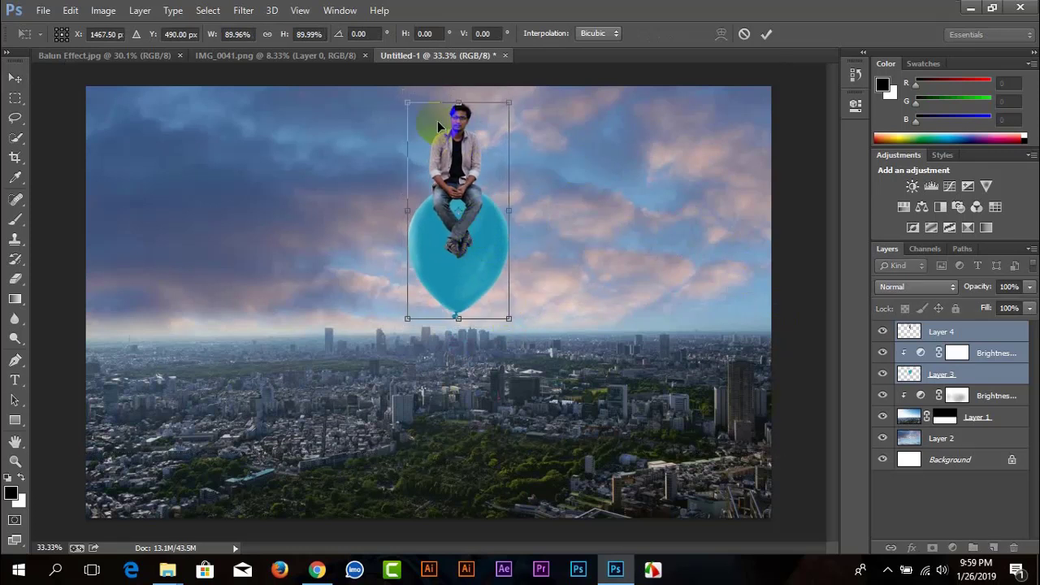
drag(409, 103, 417, 110)
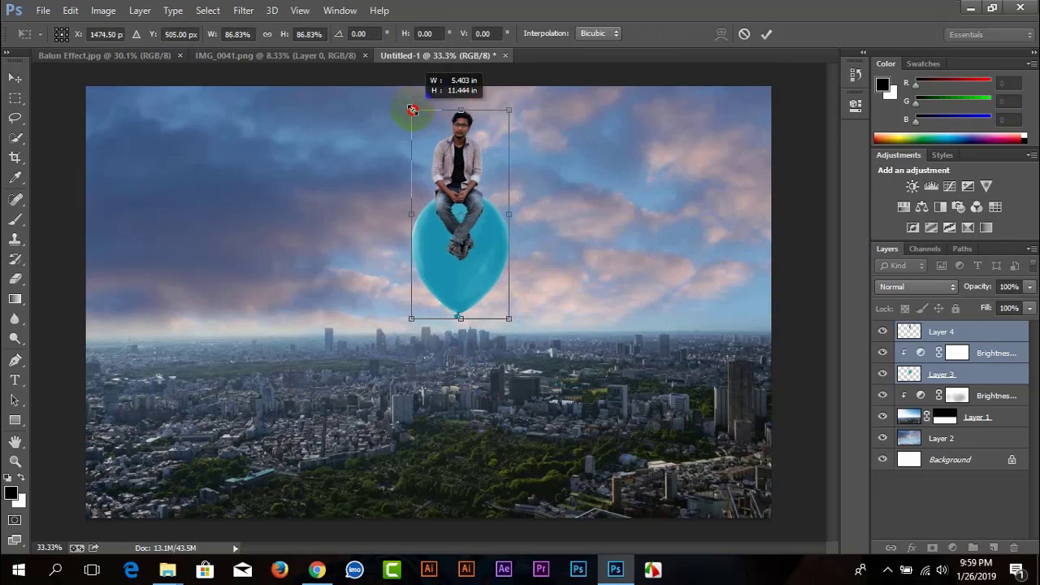
key(Return)
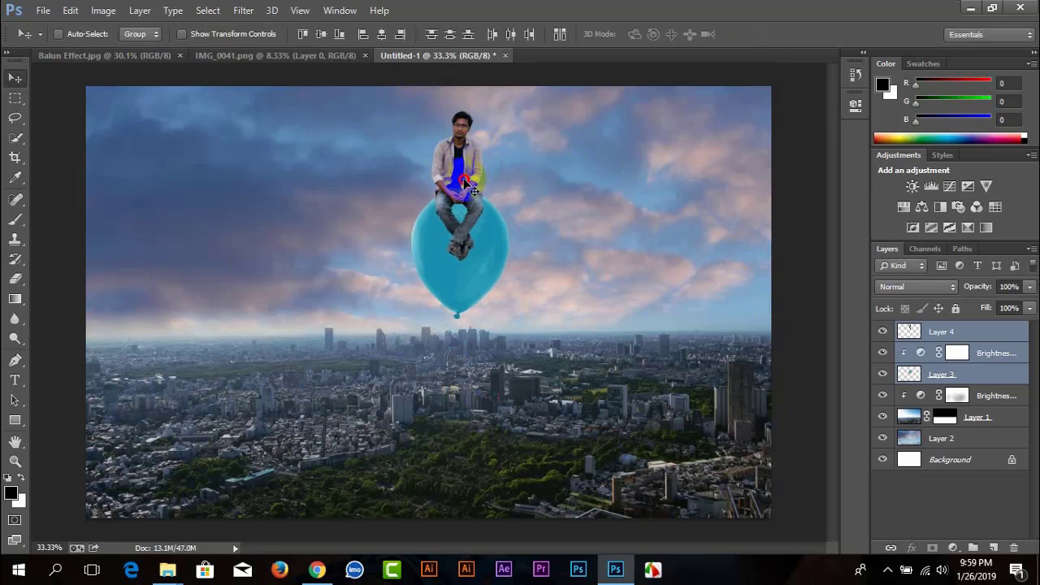
drag(464, 183, 461, 180)
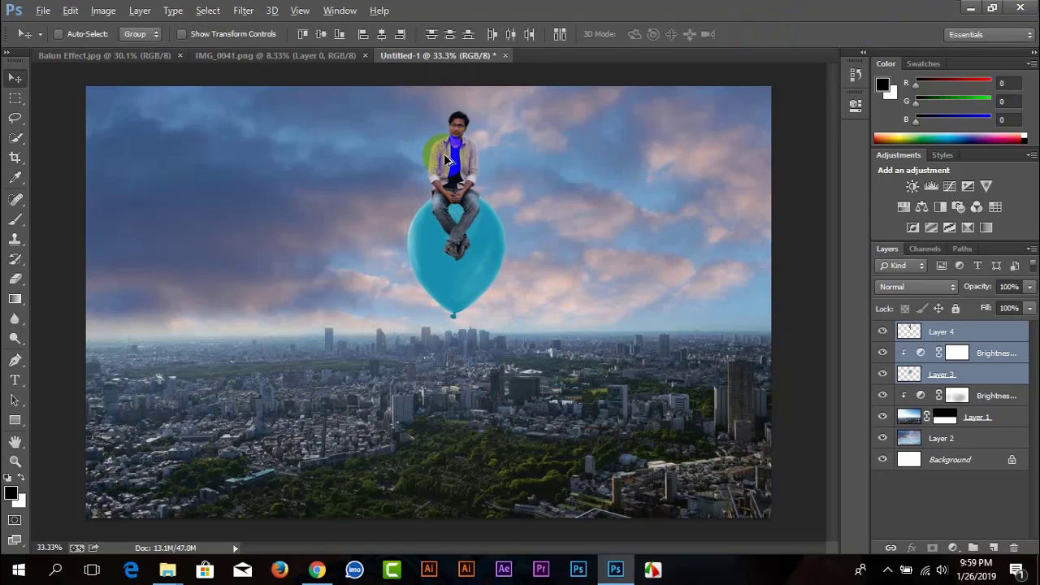
scroll(444, 154, up, 8)
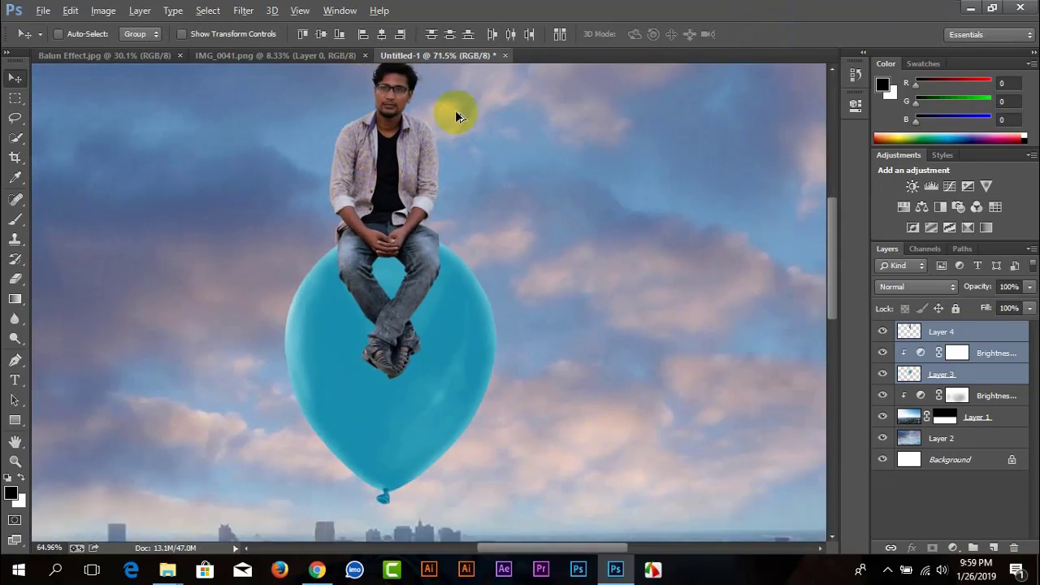
scroll(699, 174, down, 5)
scroll(699, 175, down, 1)
- Add a Brightness/Contrast layer above Layer 4 (brightness -60, contrast 13), clipped to it
click(941, 332)
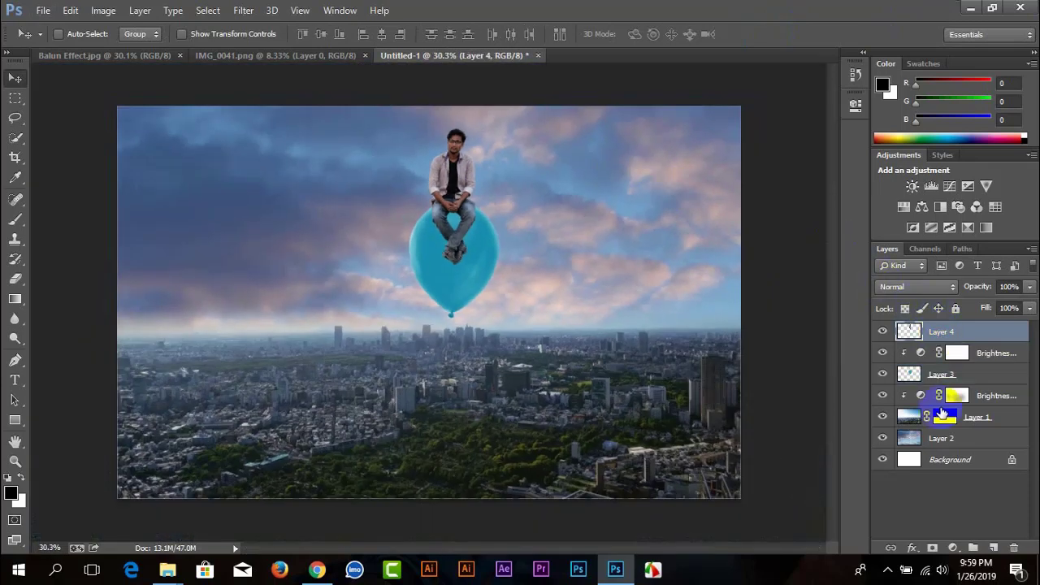
click(953, 550)
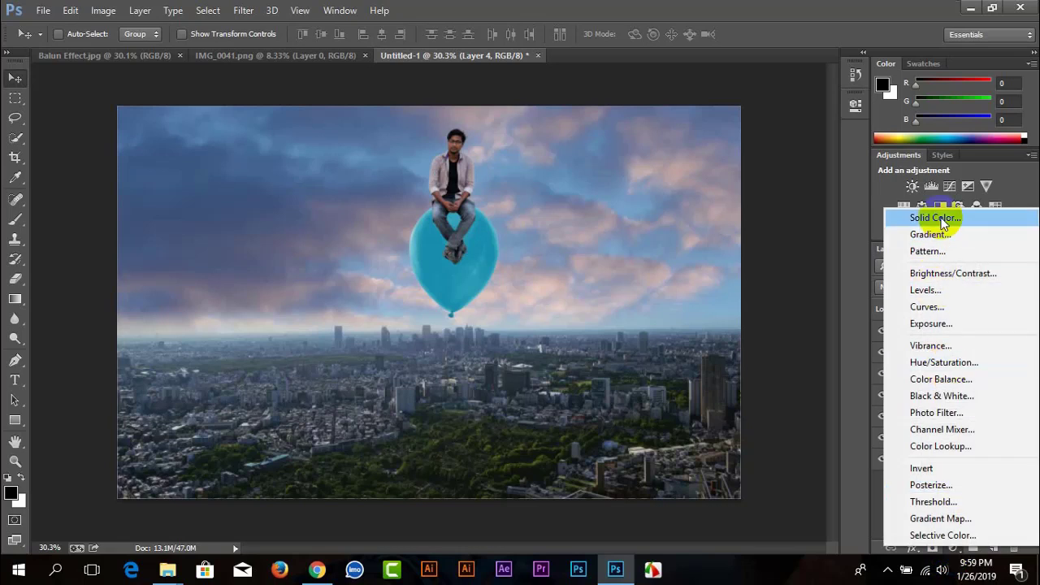
click(937, 275)
scroll(429, 204, up, 1)
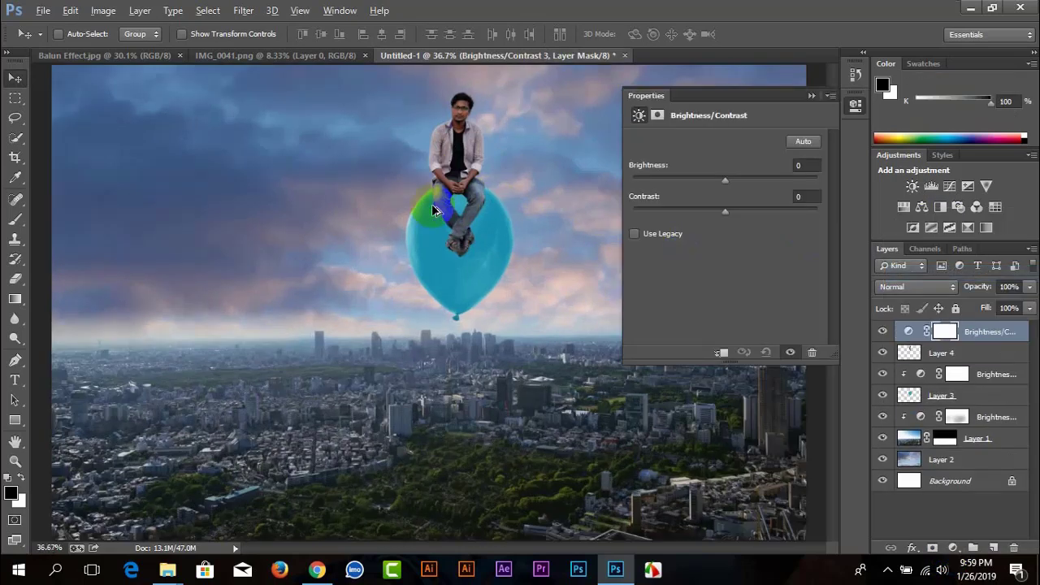
scroll(464, 174, up, 2)
scroll(480, 155, up, 3)
scroll(479, 154, up, 2)
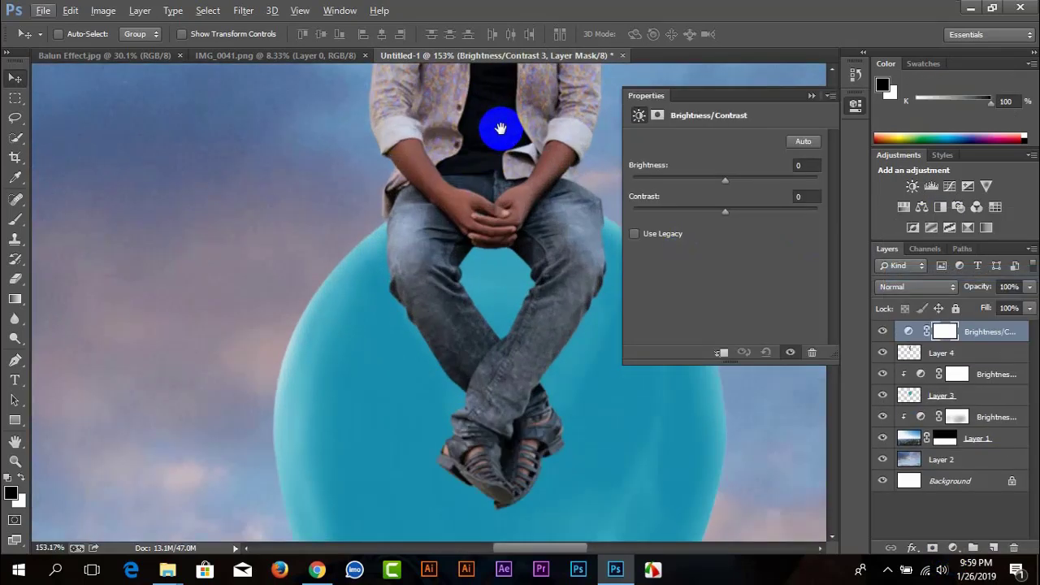
drag(501, 129, 458, 418)
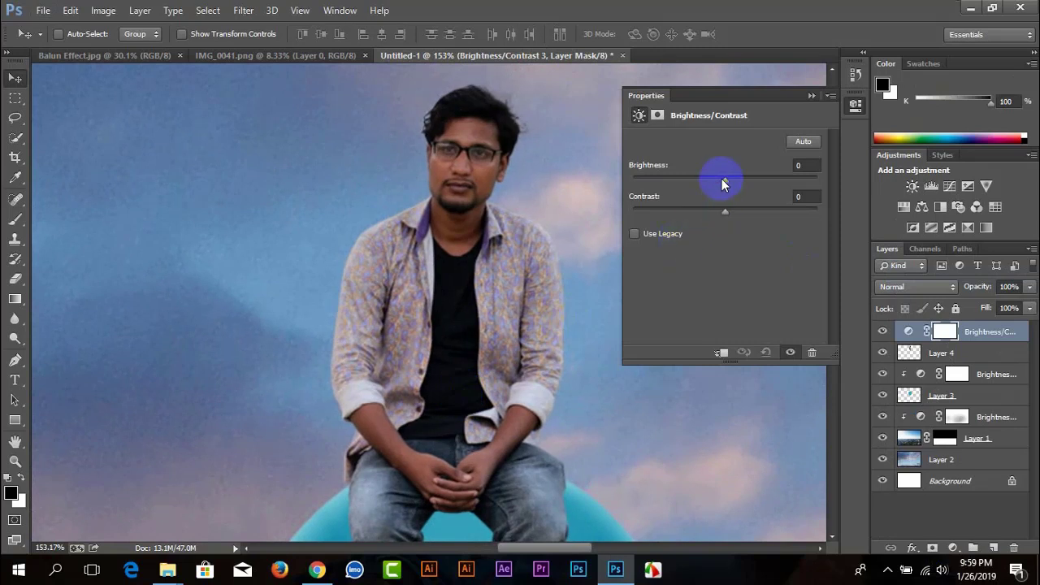
mouse_move(724, 184)
mouse_down()
mouse_move(694, 178)
mouse_move(759, 213)
mouse_up()
click(719, 352)
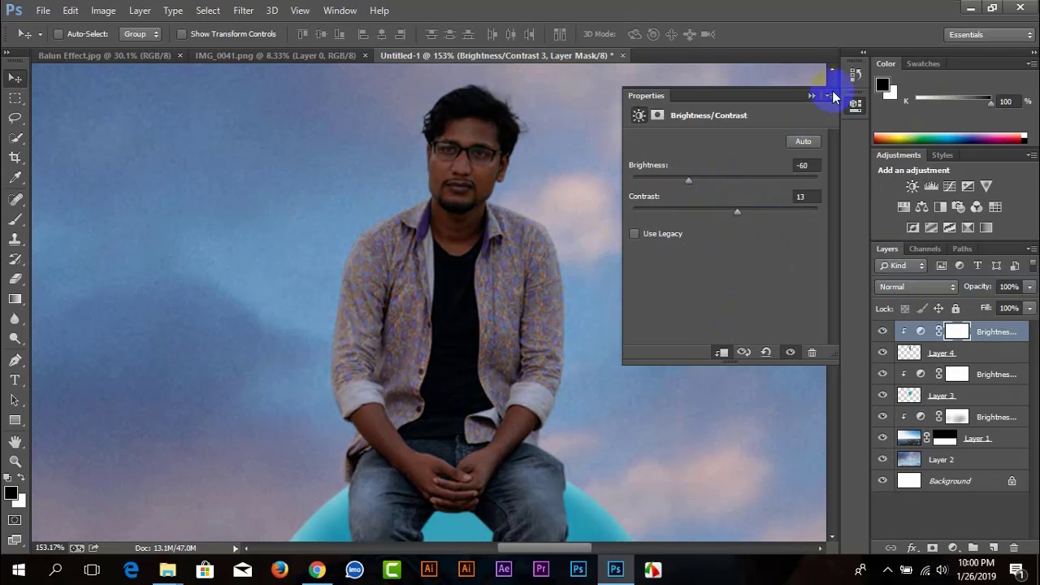
- Softly brush the adjustment mask over the man's face to ease the darkening
click(811, 95)
click(13, 222)
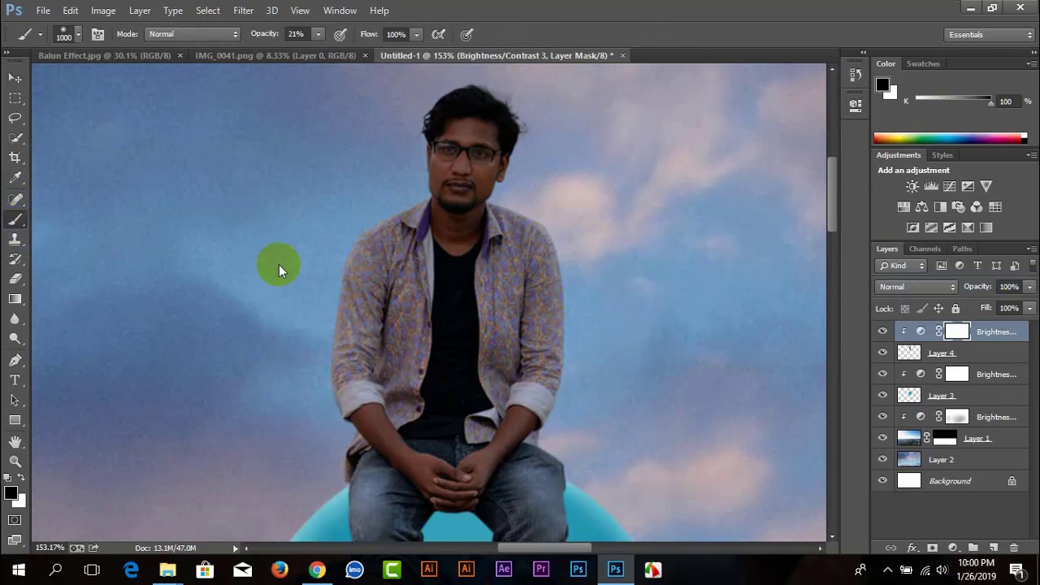
scroll(429, 302, down, 2)
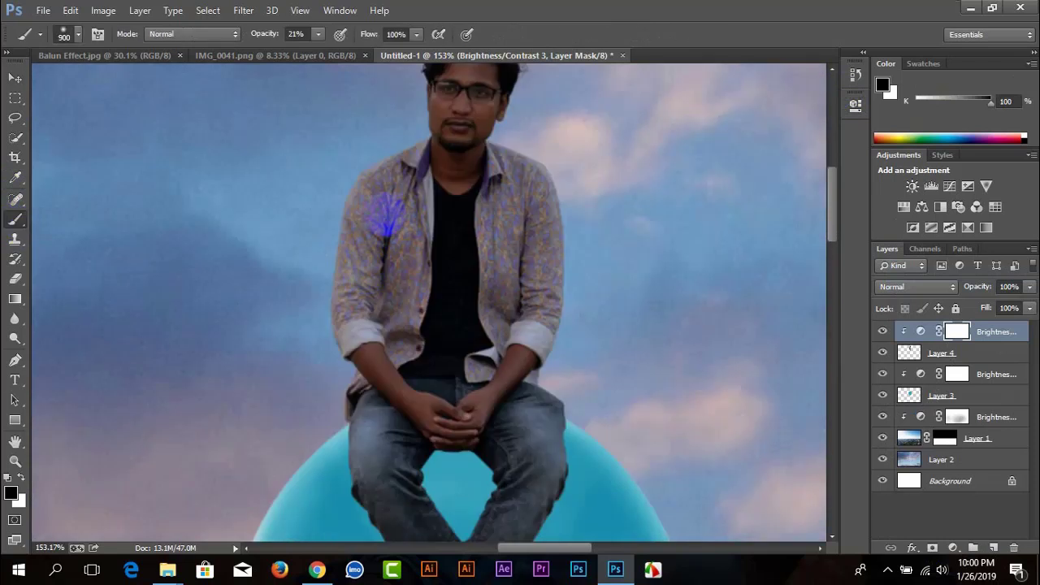
scroll(370, 244, up, 2)
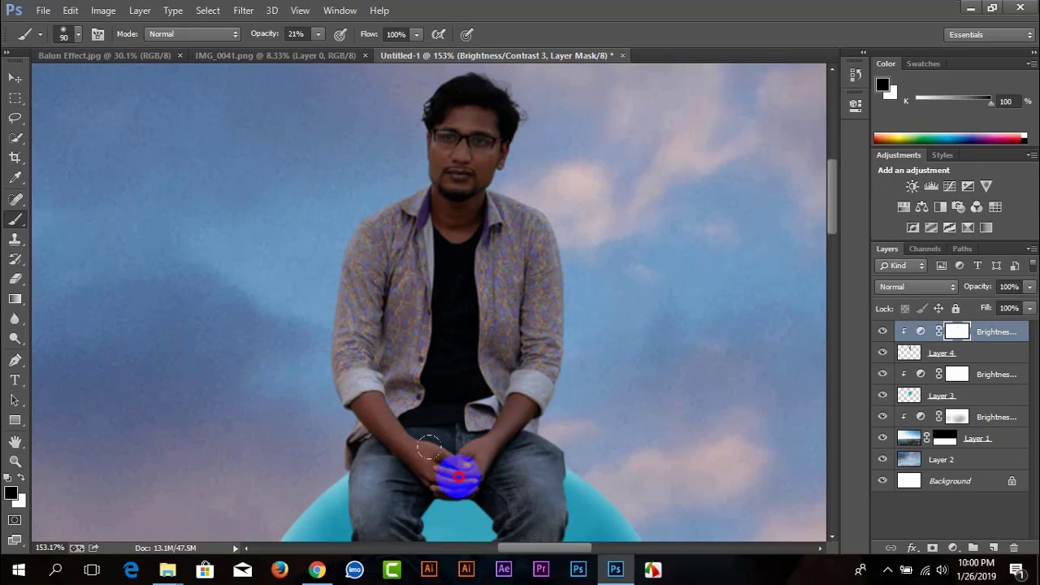
scroll(439, 236, up, 2)
scroll(440, 228, up, 1)
drag(440, 225, 428, 231)
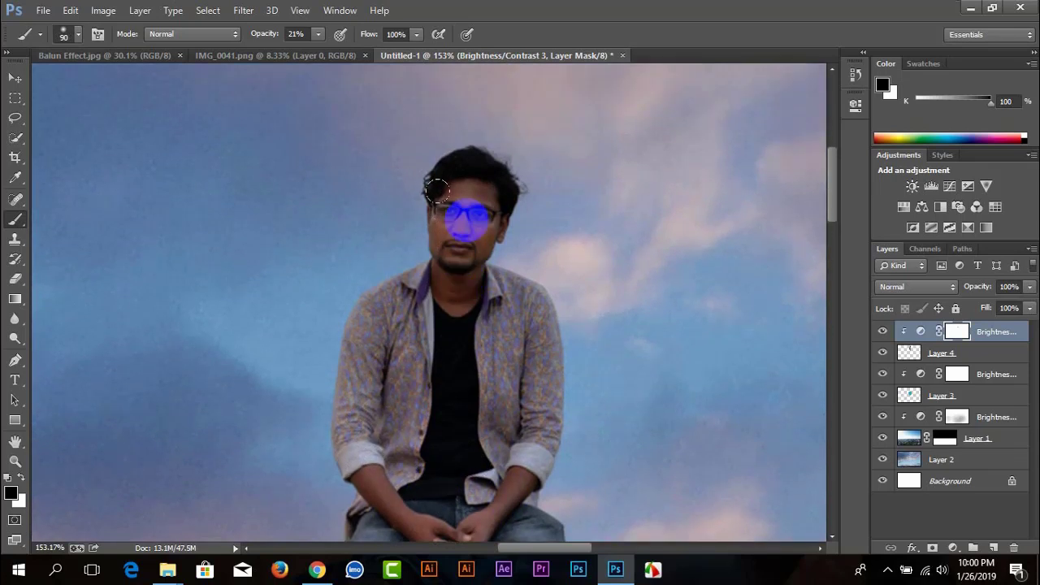
- Target the lower Brightness/Contrast adjustment's mask under Layer 4
scroll(455, 284, down, 2)
scroll(488, 350, down, 3)
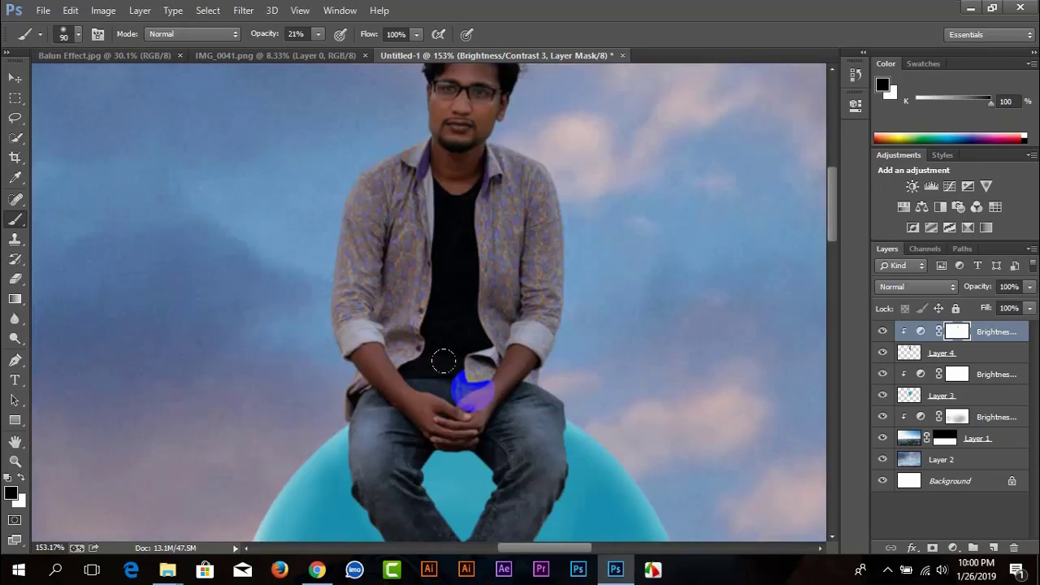
scroll(467, 382, down, 2)
scroll(443, 395, down, 1)
scroll(437, 392, down, 3)
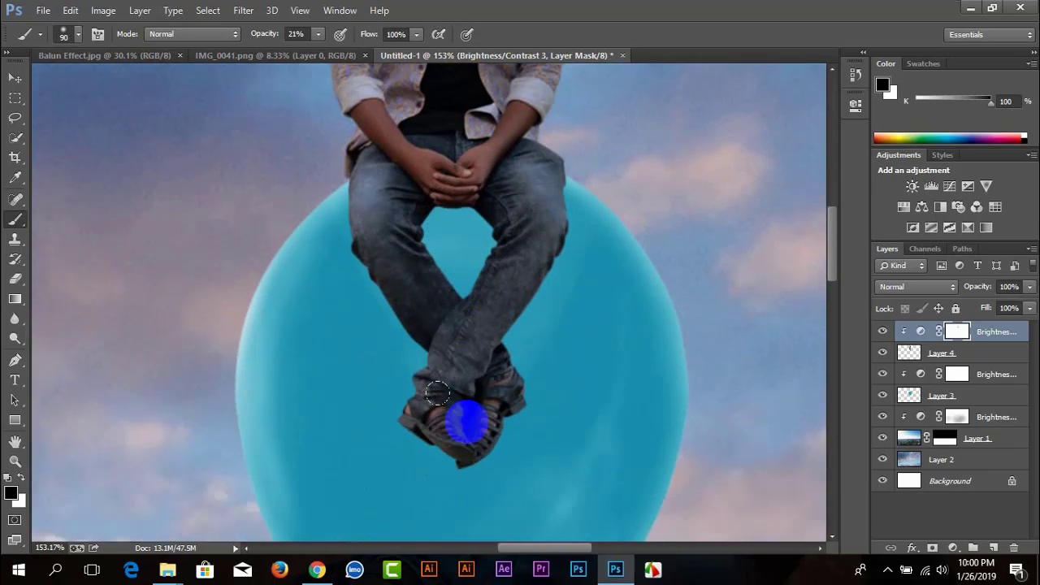
scroll(437, 382, up, 2)
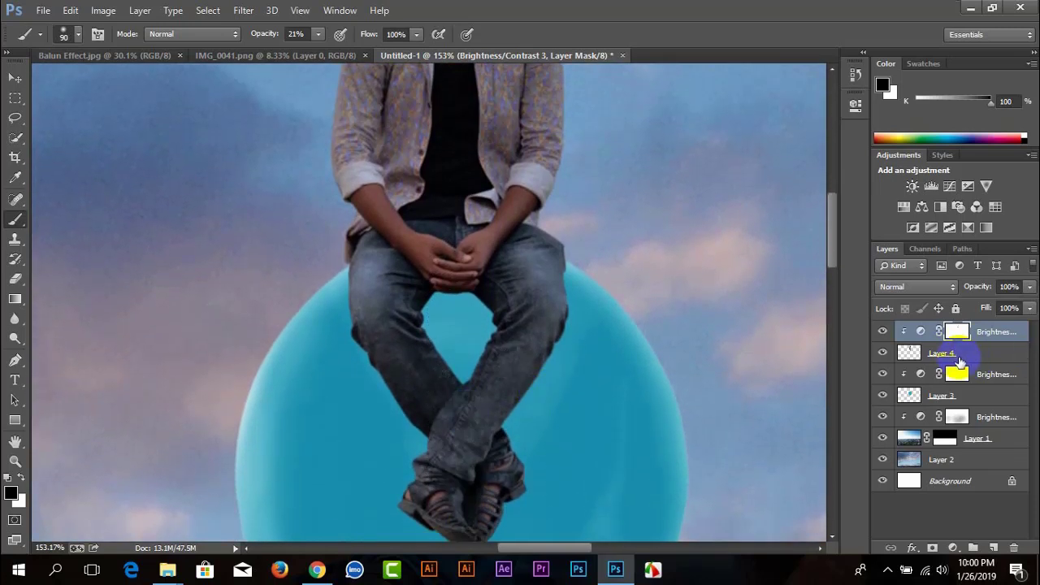
click(958, 356)
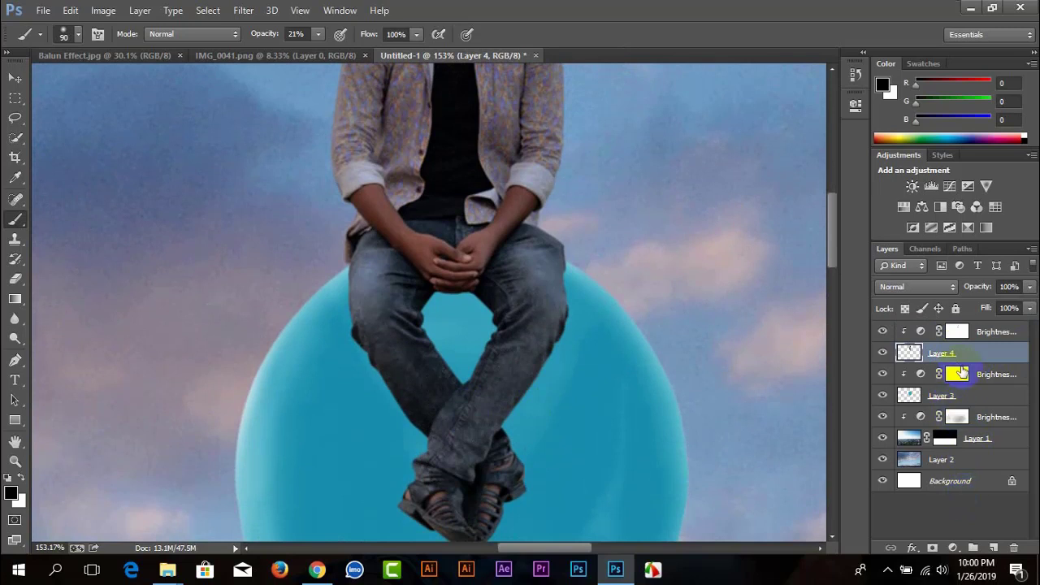
click(970, 373)
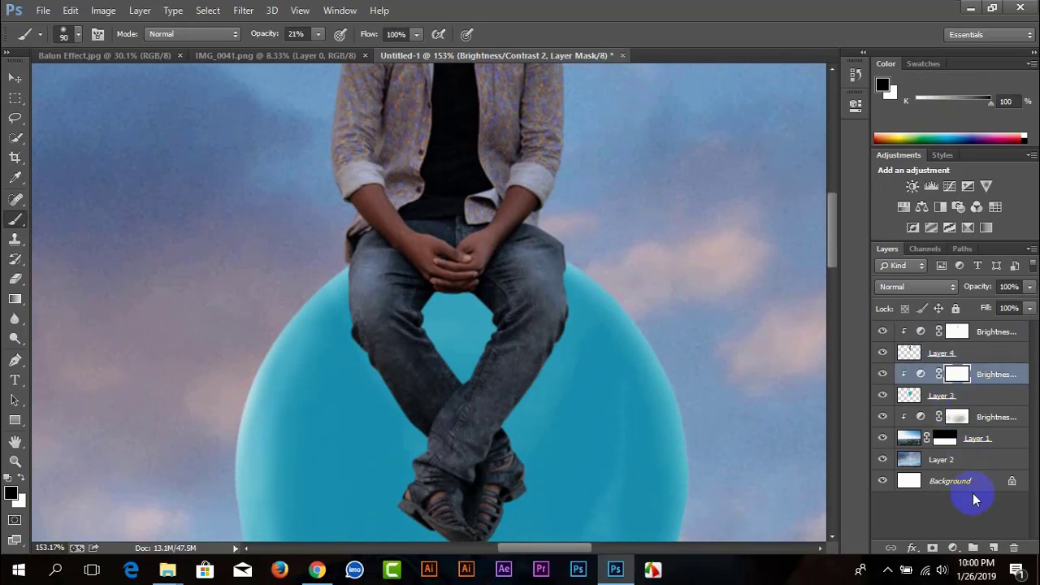
- On a new Layer 5, paint soft dark shading down the man's legs to the shoes
click(997, 550)
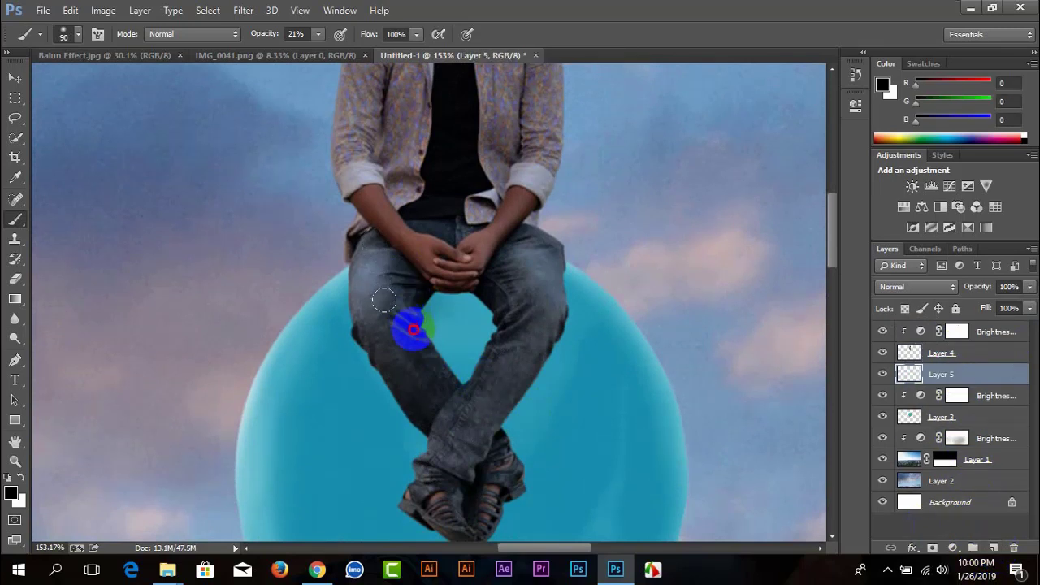
drag(442, 223, 407, 325)
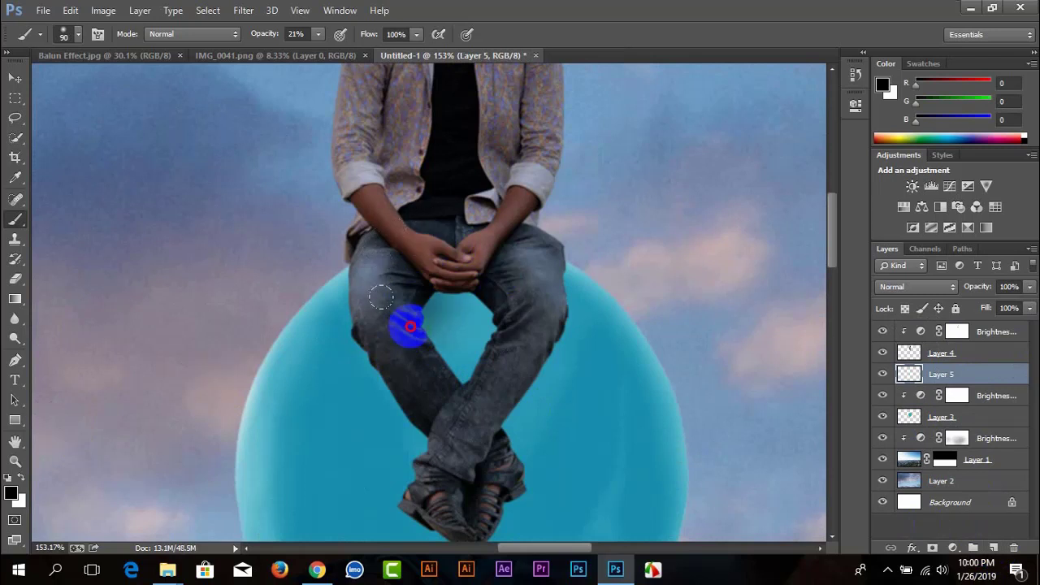
mouse_move(469, 381)
mouse_down()
mouse_move(440, 350)
mouse_move(444, 394)
mouse_move(464, 399)
mouse_move(462, 434)
mouse_move(477, 452)
mouse_move(457, 379)
mouse_move(414, 411)
mouse_move(451, 380)
mouse_move(487, 436)
mouse_move(432, 288)
mouse_move(395, 135)
mouse_move(341, 162)
mouse_move(342, 177)
mouse_move(353, 200)
mouse_move(420, 256)
mouse_move(396, 257)
mouse_move(447, 335)
mouse_up()
scroll(457, 379, down, 3)
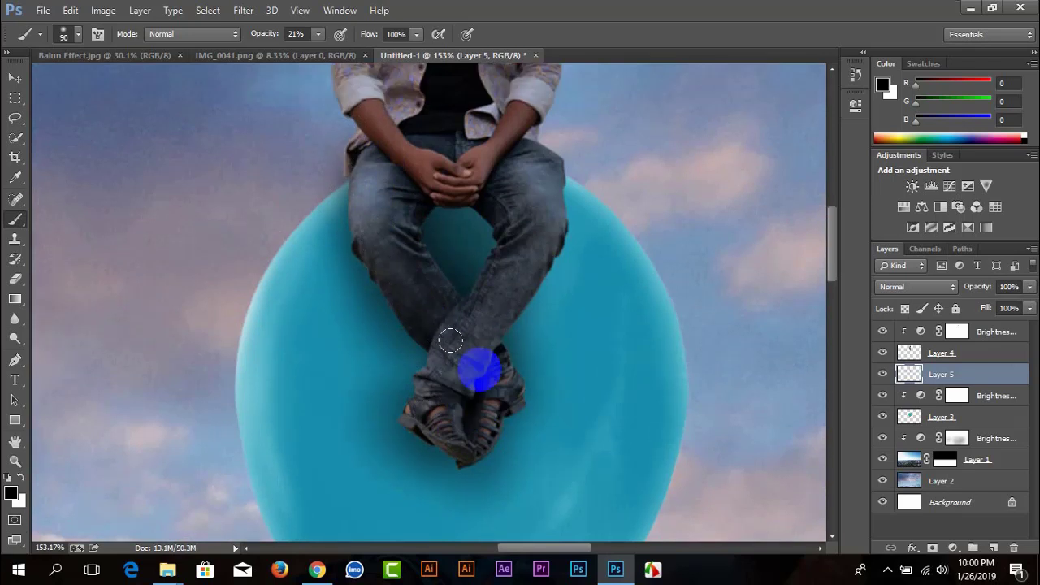
scroll(454, 335, up, 4)
mouse_move(480, 264)
mouse_down()
mouse_move(493, 245)
mouse_move(520, 343)
mouse_move(467, 453)
mouse_move(514, 297)
mouse_move(479, 420)
mouse_move(448, 425)
mouse_move(354, 283)
mouse_move(392, 406)
mouse_move(406, 426)
mouse_move(406, 396)
mouse_move(407, 418)
mouse_up()
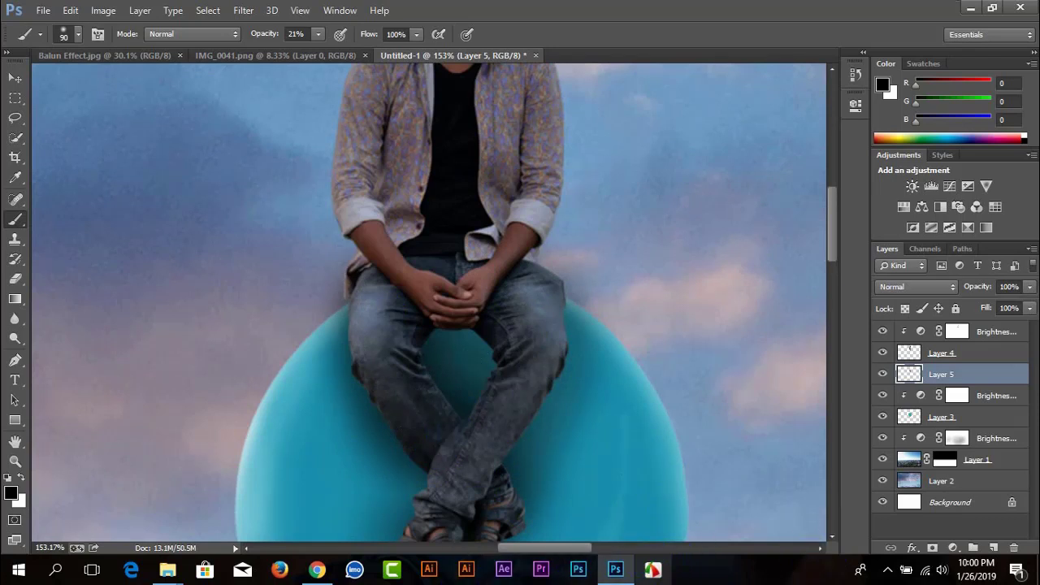
scroll(477, 421, up, 3)
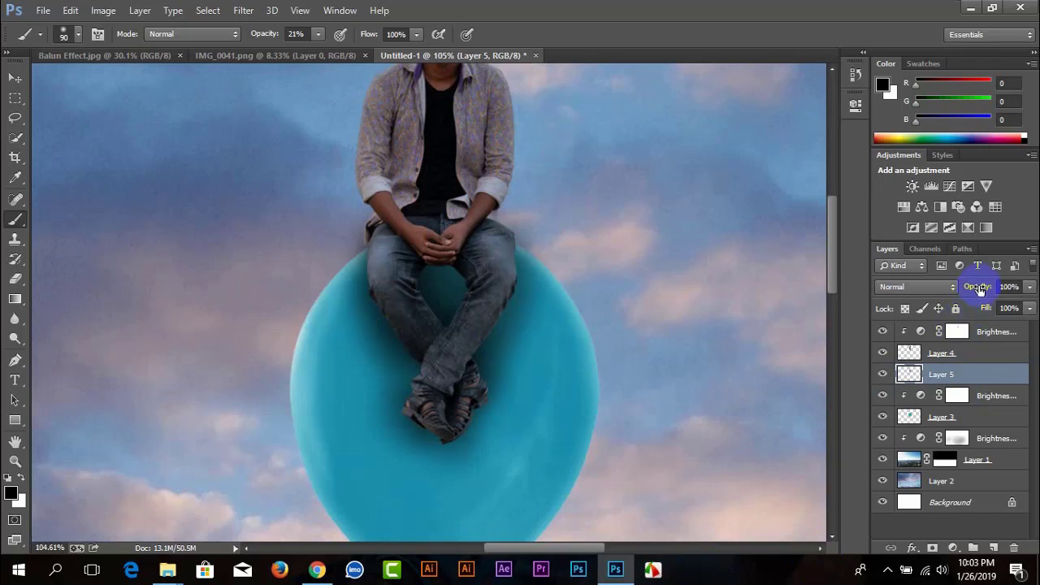
- Set Layer 5 opacity to 88% and add more shading on the legs and shirt
drag(966, 290, 961, 289)
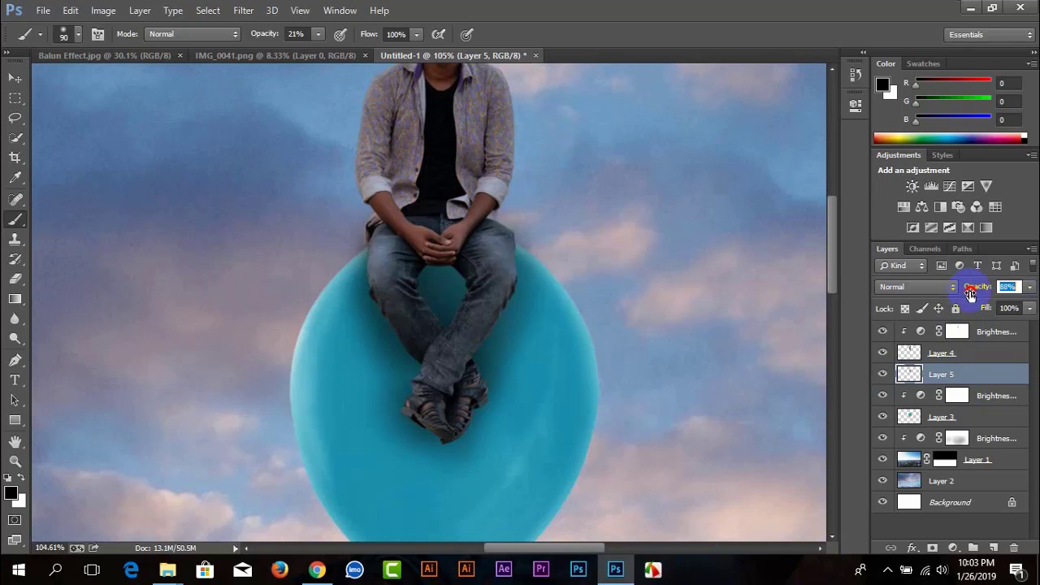
drag(432, 279, 476, 399)
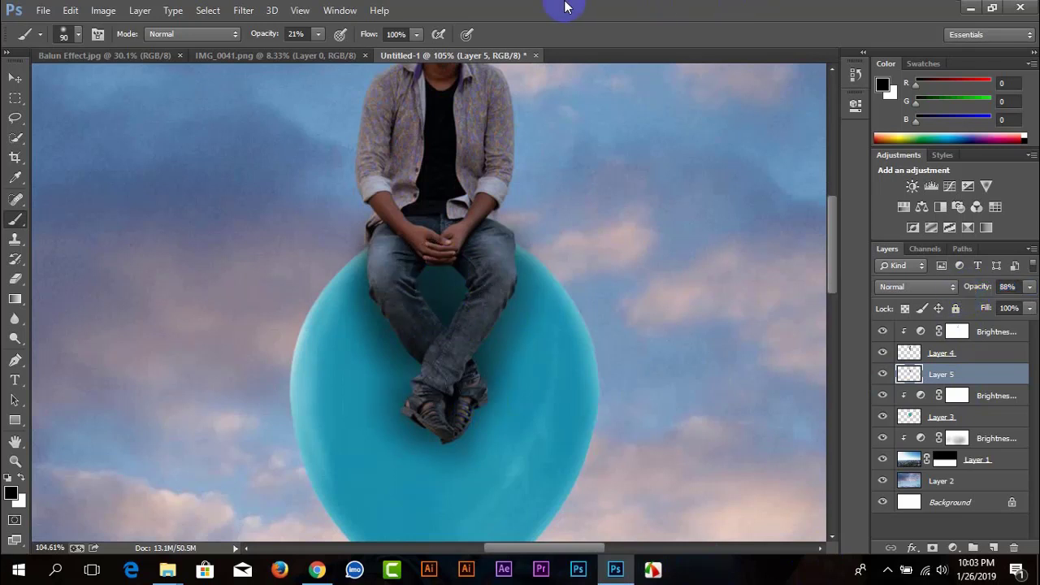
drag(475, 167, 455, 140)
scroll(460, 146, up, 3)
scroll(459, 147, up, 2)
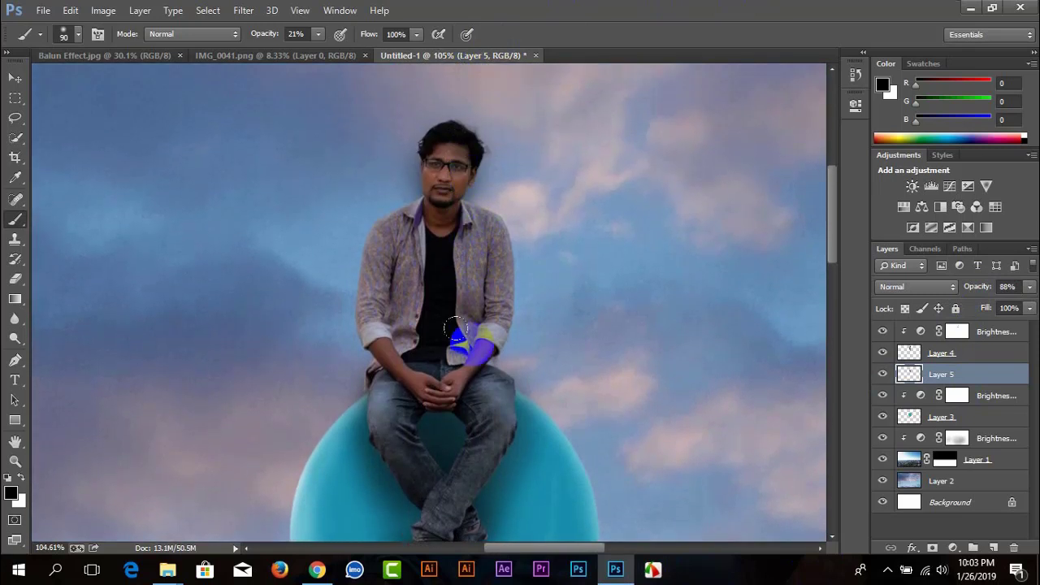
scroll(467, 337, down, 2)
click(959, 332)
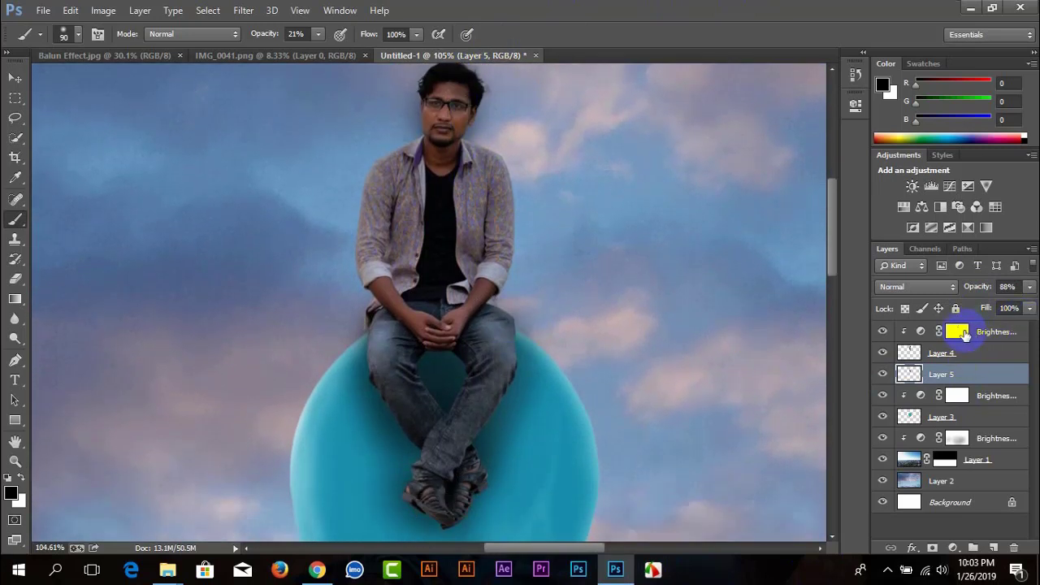
- Raise the contrast of the man's top Brightness/Contrast adjustment
double_click(953, 331)
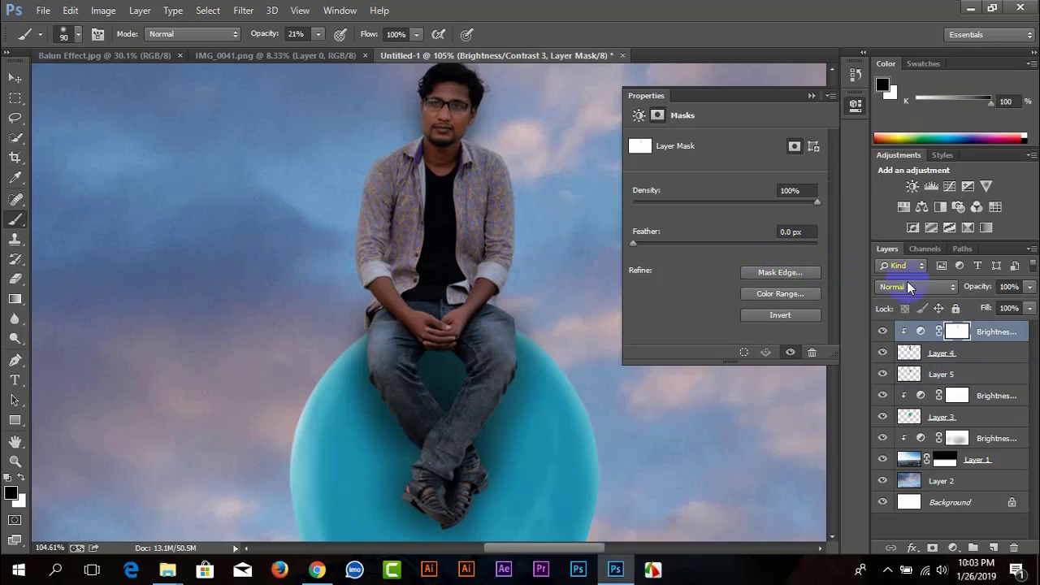
click(921, 332)
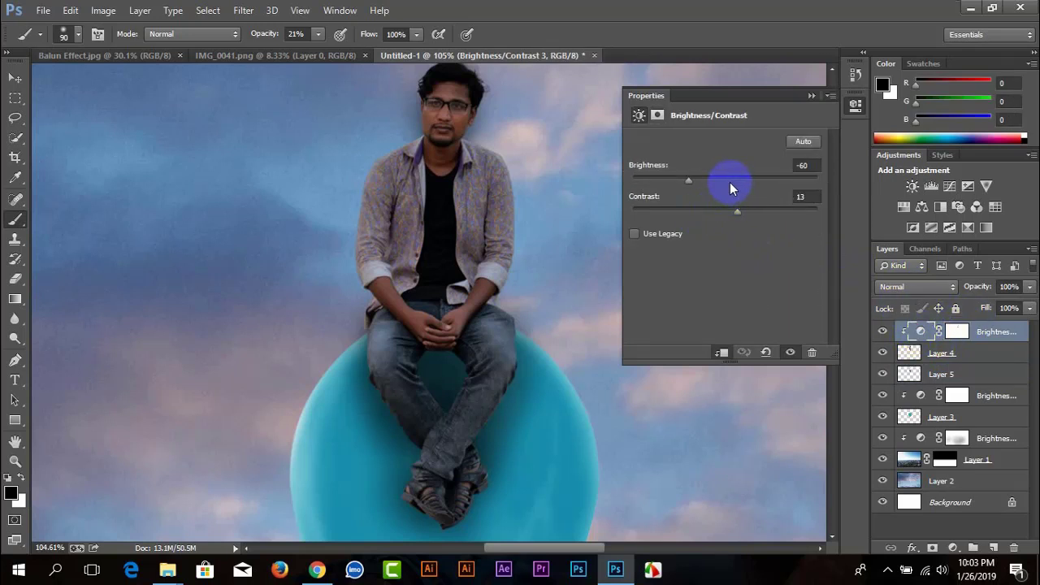
drag(737, 209, 807, 218)
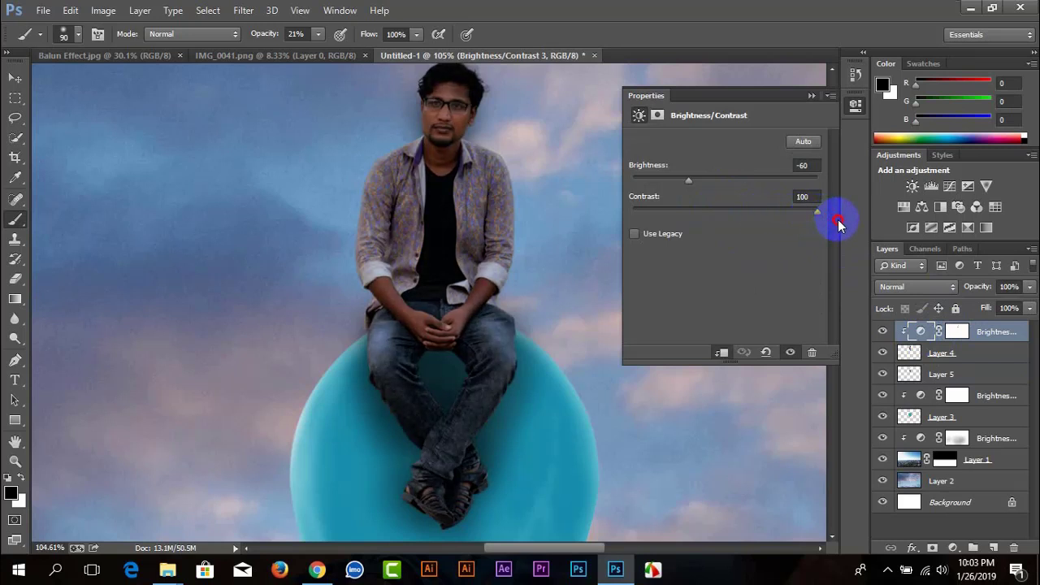
click(812, 96)
- Paint that adjustment's mask over the man's face, neck, head and right sleeve
click(956, 331)
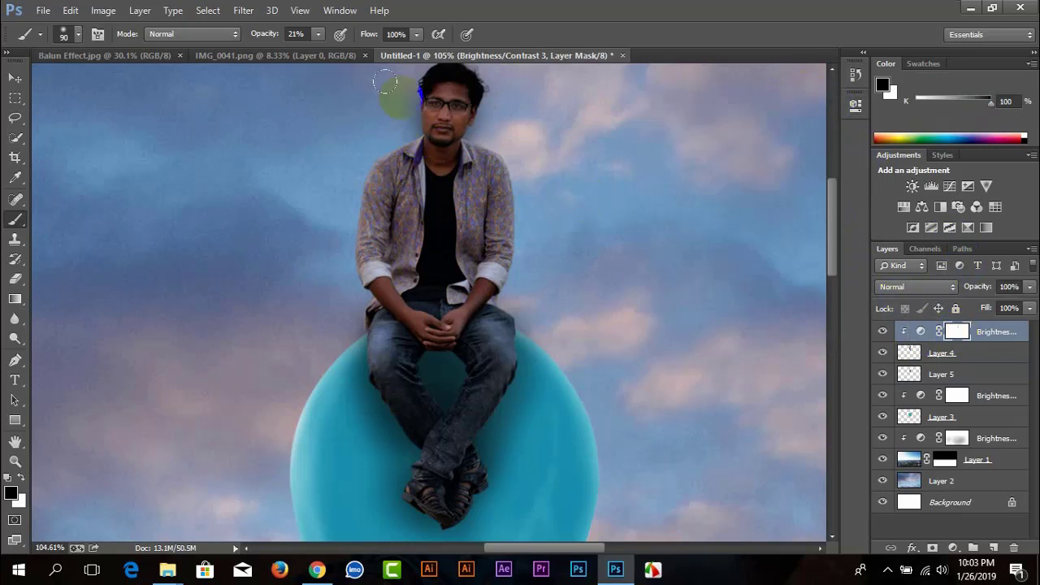
mouse_move(426, 90)
mouse_down()
mouse_move(428, 146)
mouse_move(429, 104)
mouse_move(459, 101)
mouse_up()
mouse_move(480, 299)
mouse_down()
mouse_move(460, 266)
mouse_move(379, 283)
mouse_move(396, 300)
mouse_move(427, 286)
mouse_up()
scroll(442, 324, down, 3)
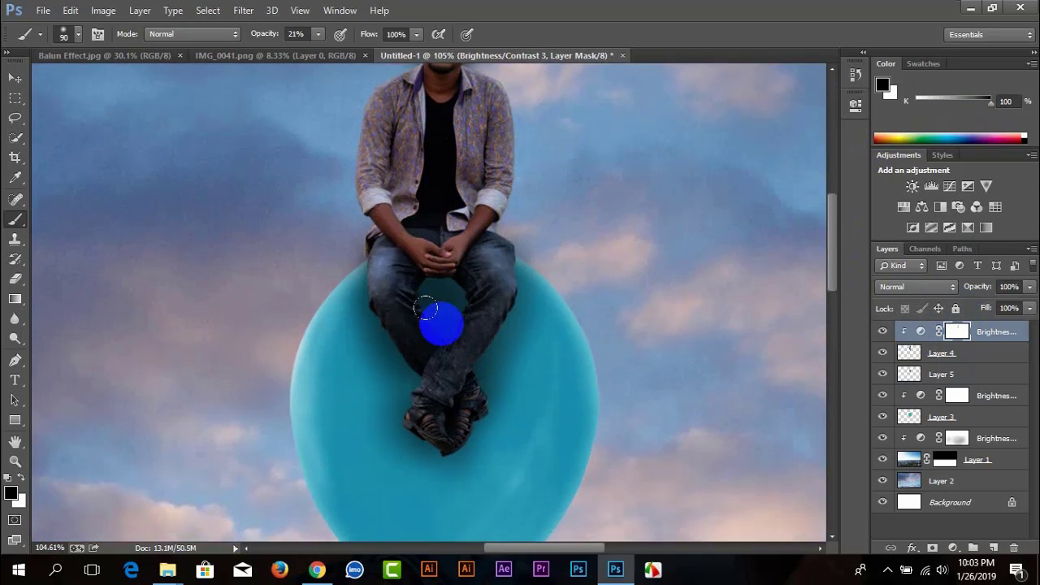
scroll(441, 323, down, 2)
scroll(442, 319, down, 2)
scroll(528, 304, down, 3)
scroll(626, 292, up, 3)
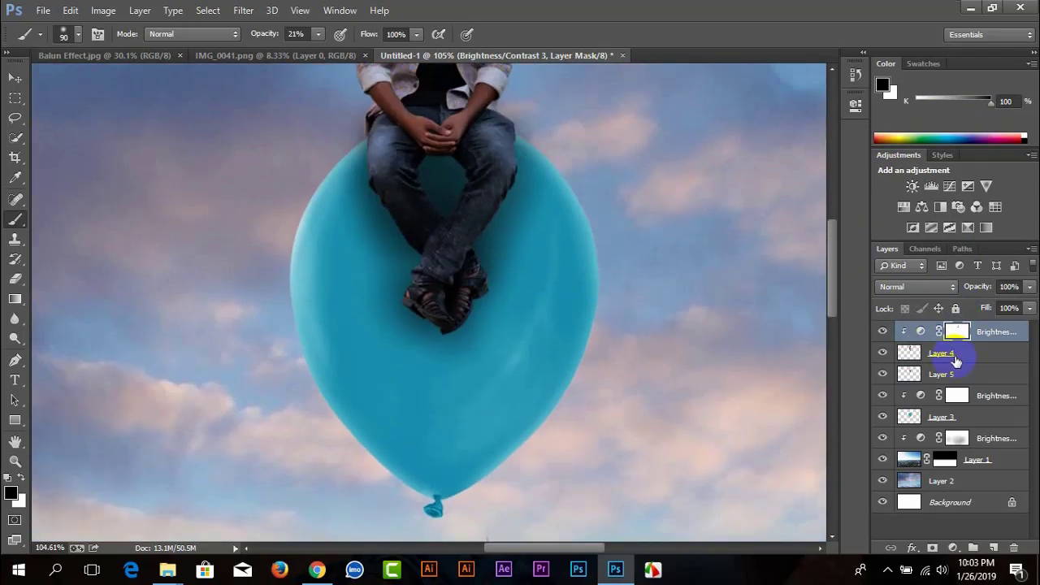
scroll(952, 361, up, 2)
scroll(957, 349, up, 2)
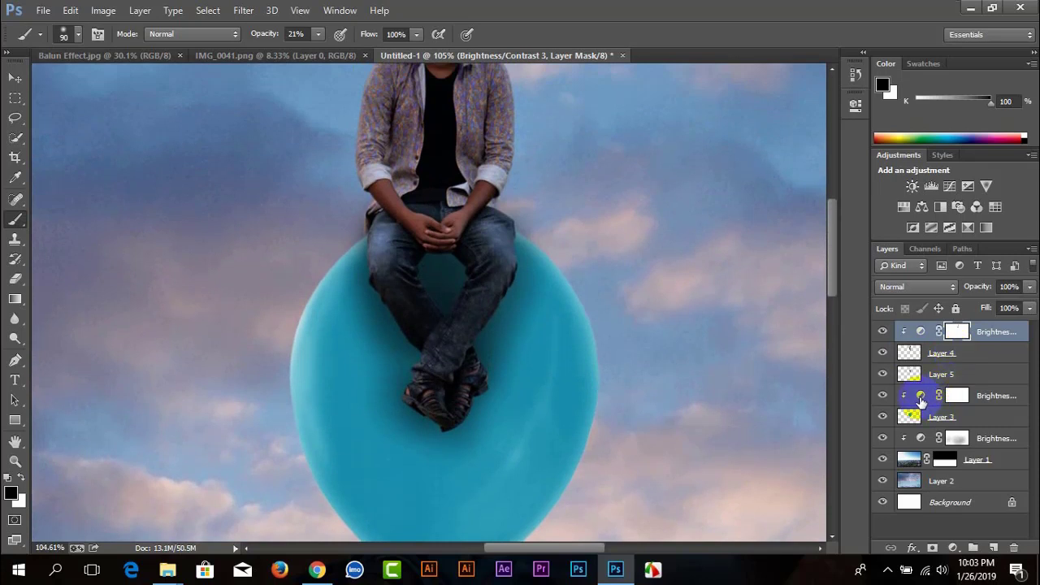
- Set the balloon's Brightness/Contrast 2 to brightness -45 and contrast -3
double_click(921, 397)
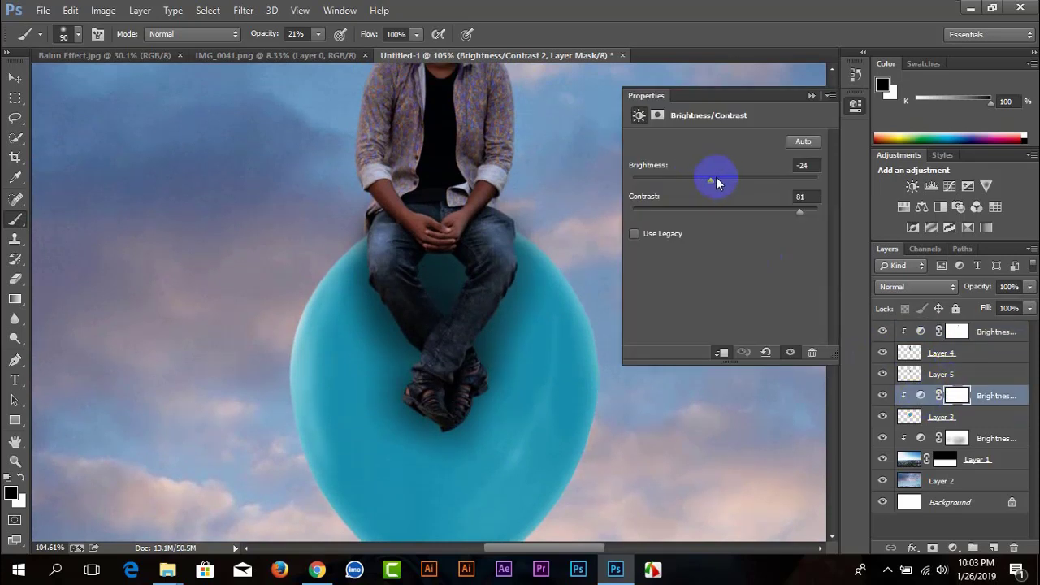
drag(713, 178, 700, 180)
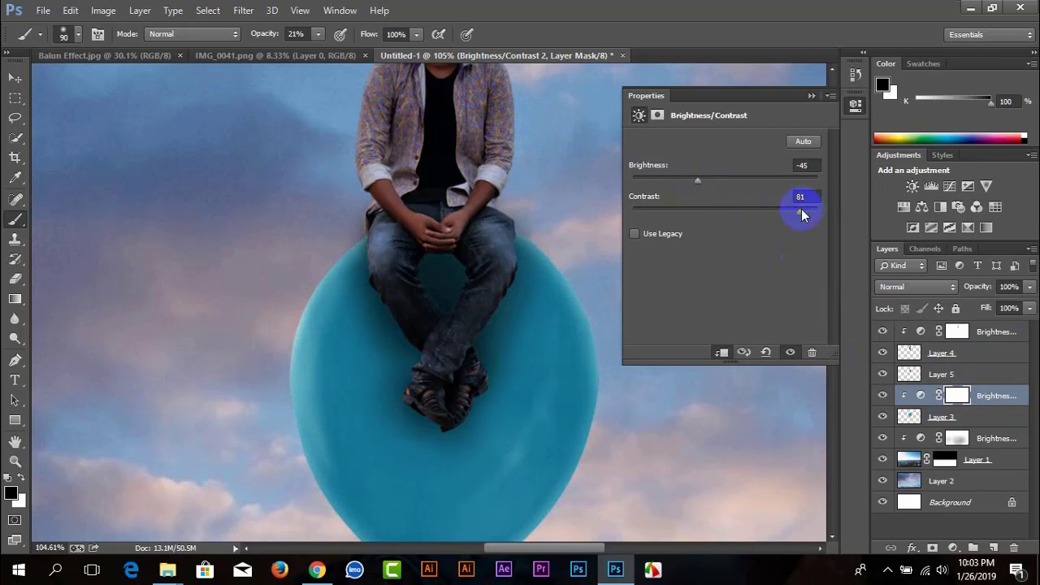
drag(803, 214, 689, 216)
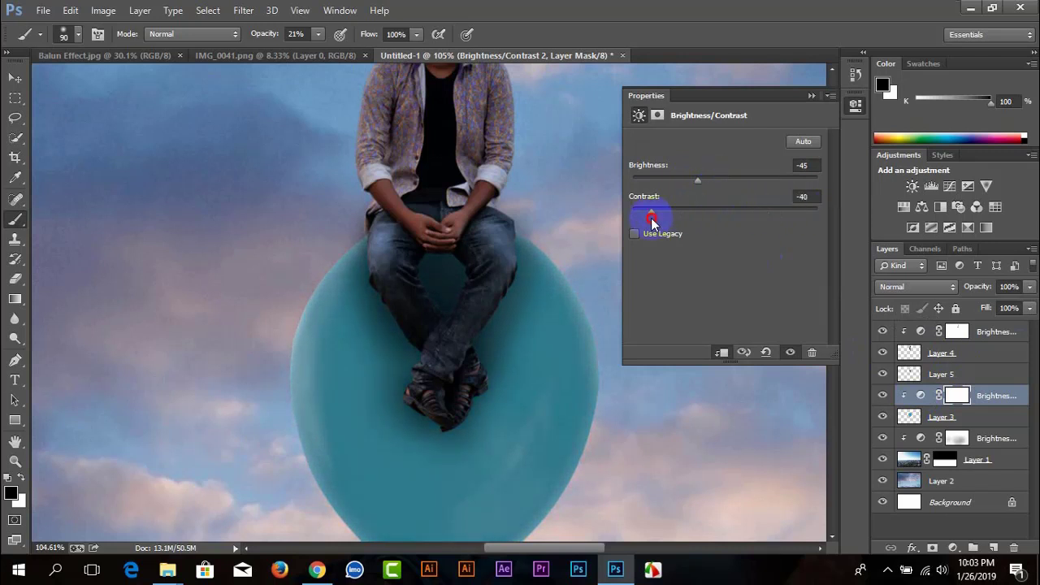
drag(652, 218, 720, 215)
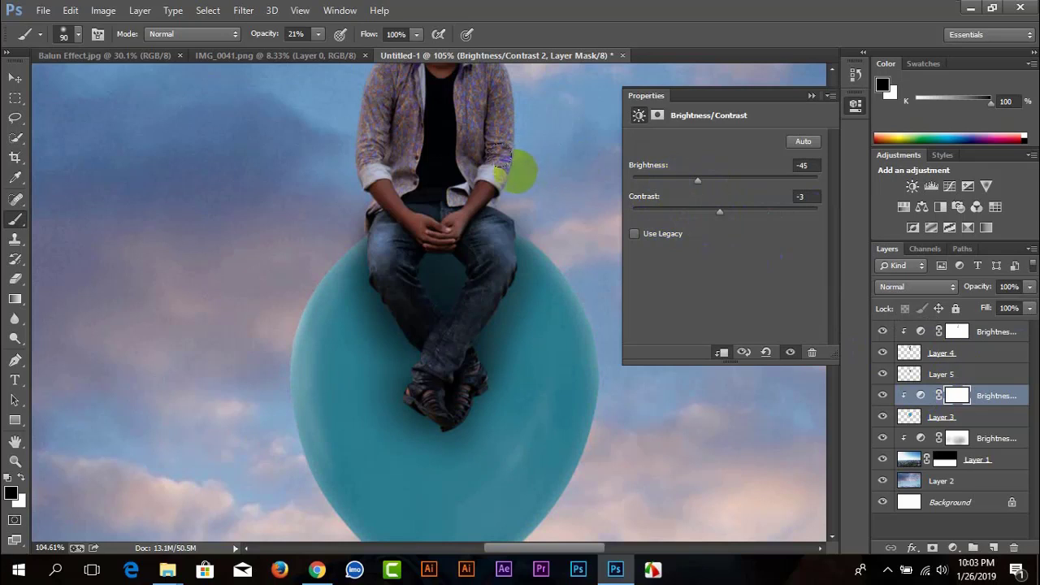
alt+scroll(381, 153, down, 5)
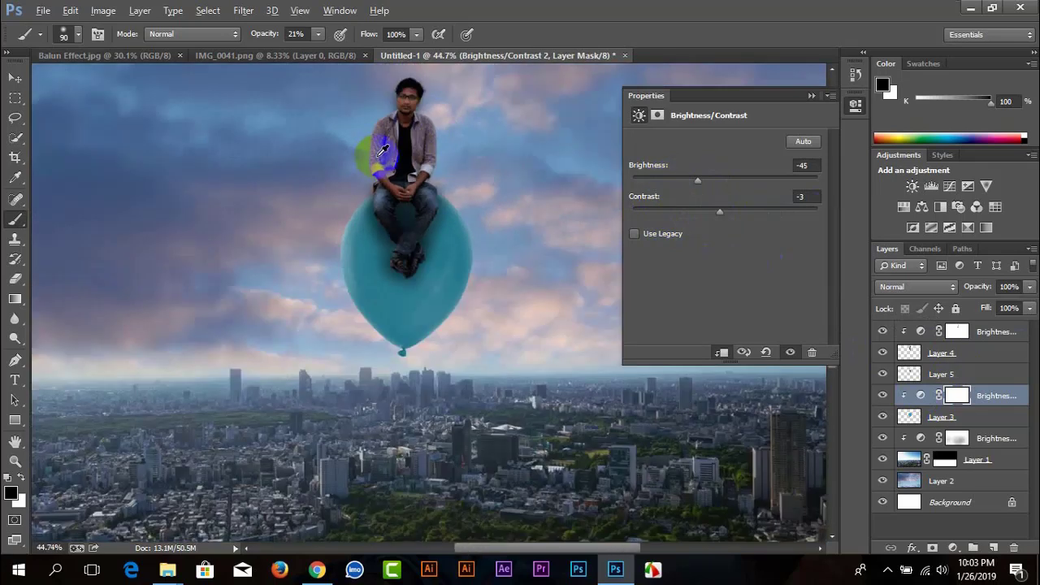
click(811, 95)
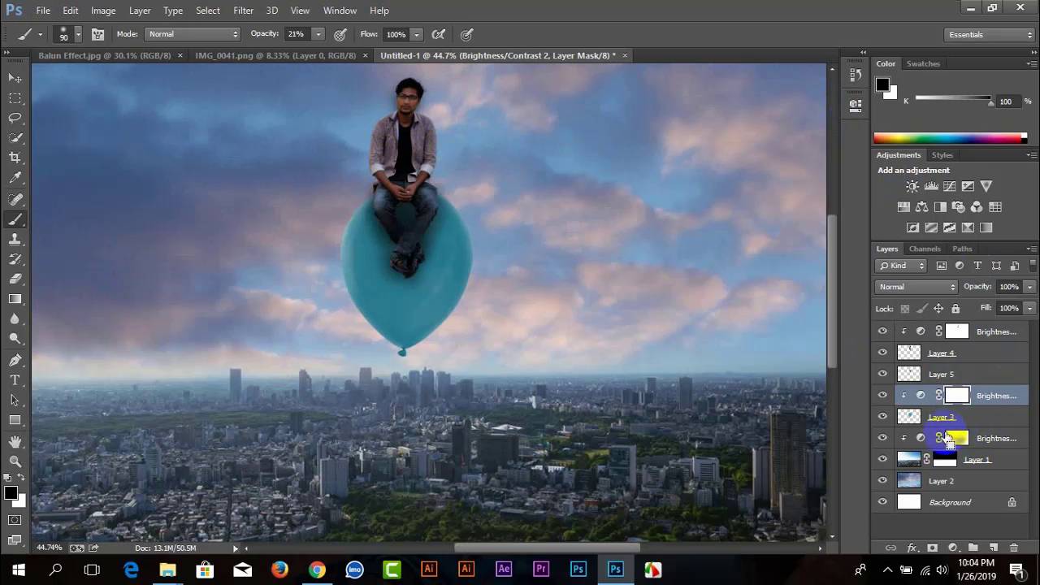
- Select Layer 3 through the top Brightness layer and scale them together to about 110%
shift+click(937, 417)
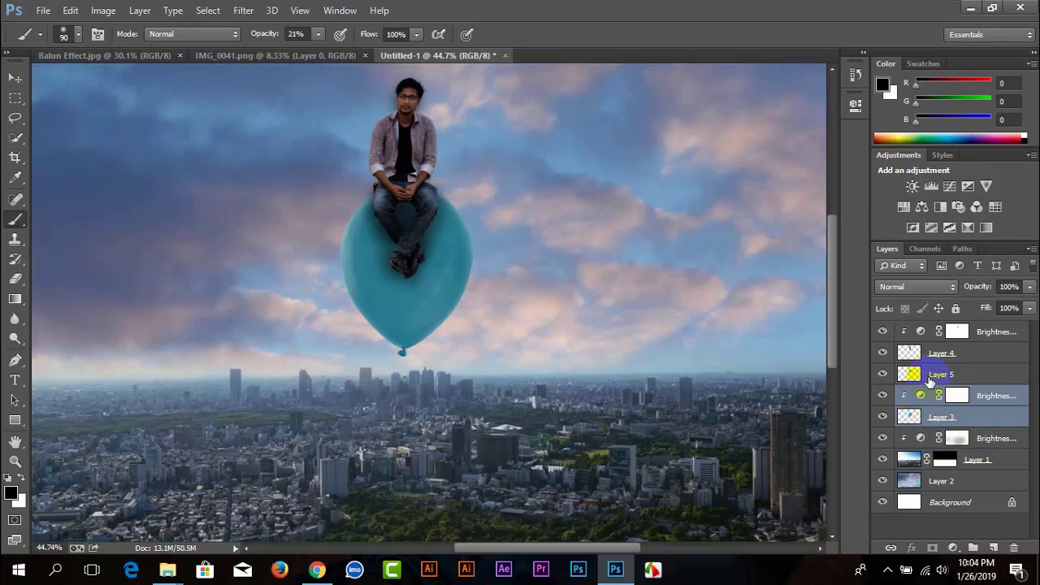
shift+click(930, 352)
shift+click(984, 331)
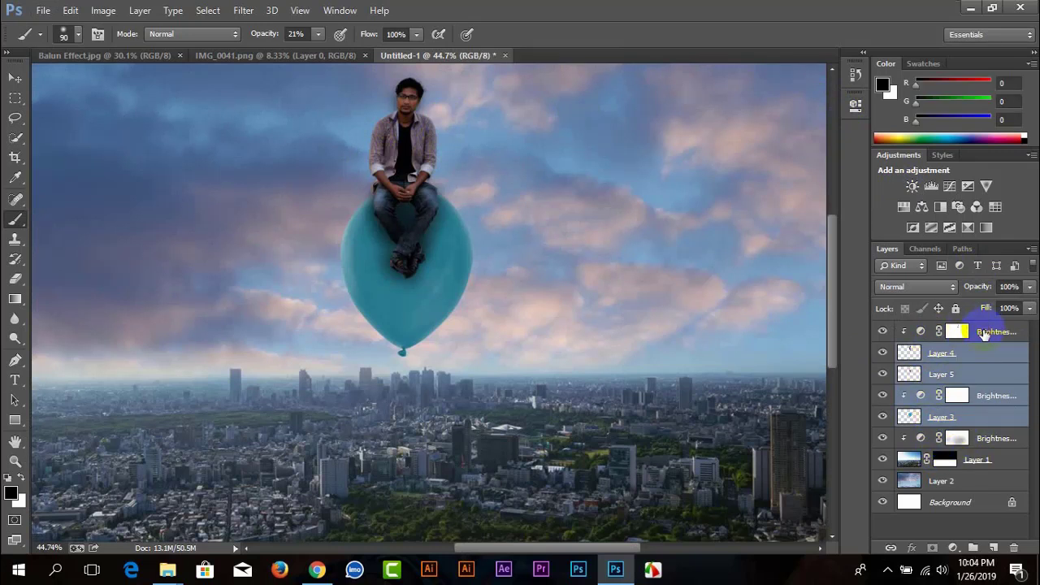
scroll(456, 352, up, 2)
scroll(456, 352, up, 2)
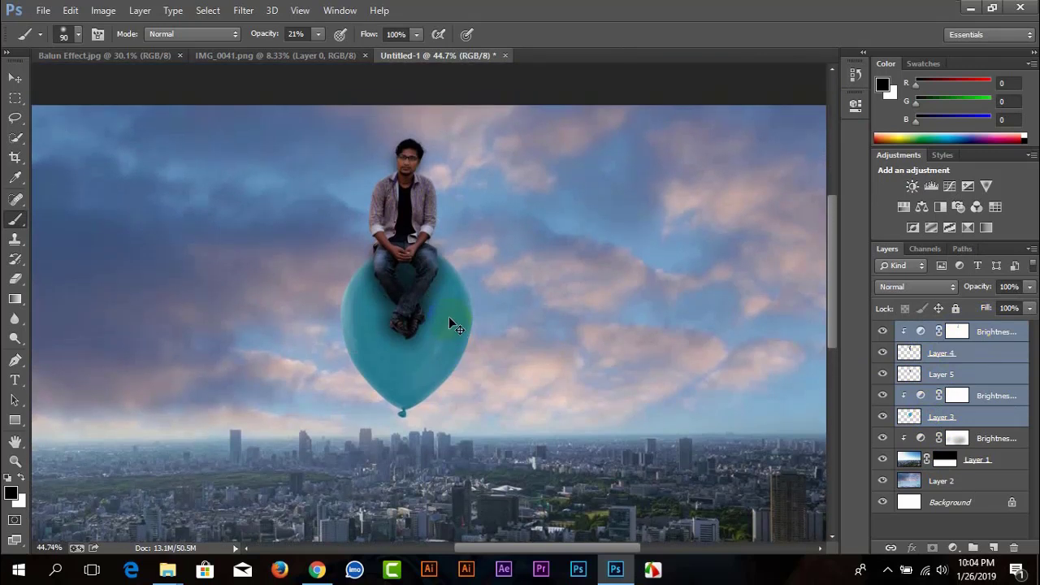
key(ctrl+t)
key(ctrl+r)
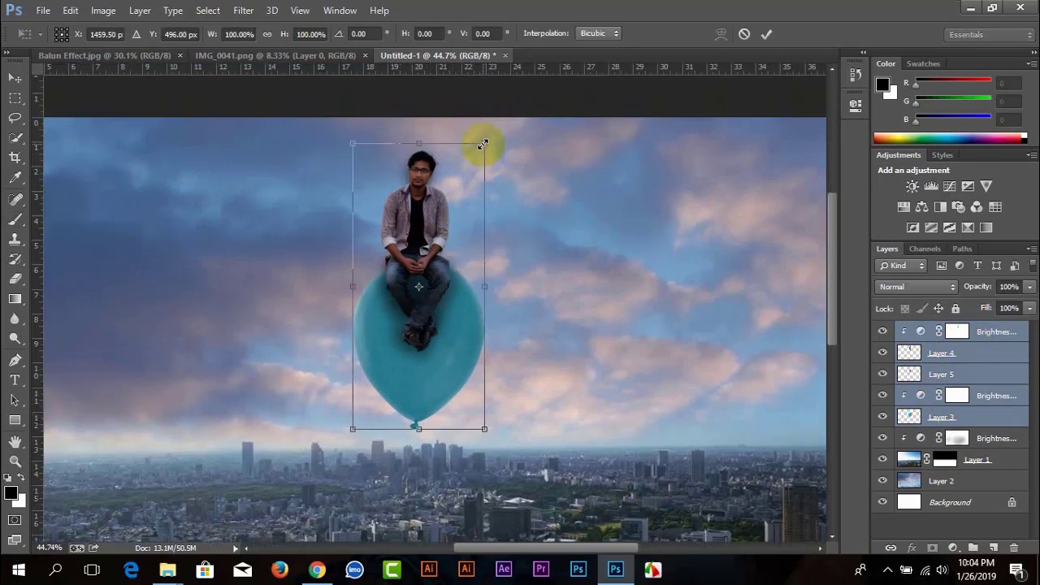
drag(483, 144, 492, 127)
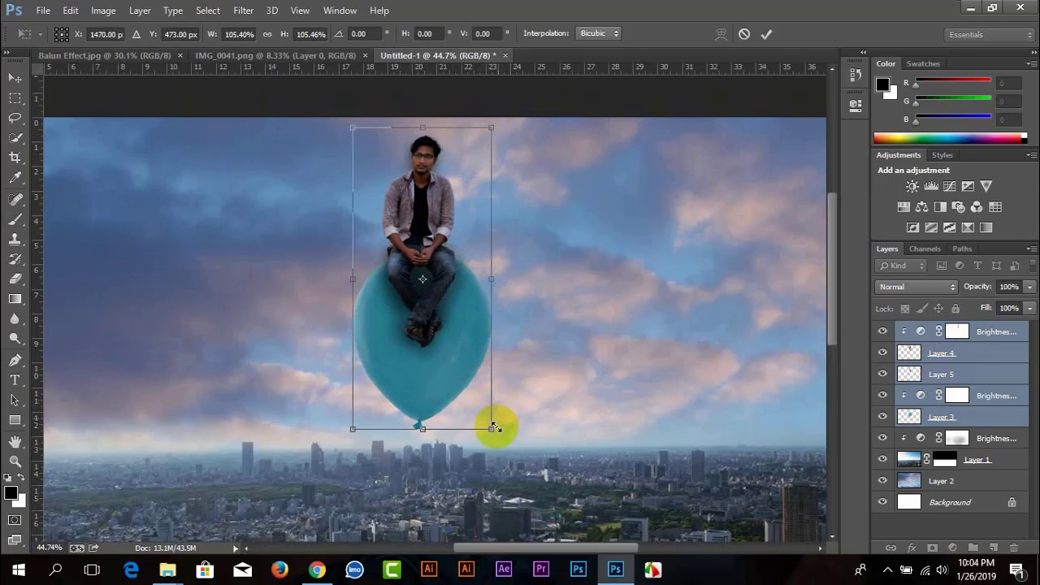
drag(492, 430, 496, 439)
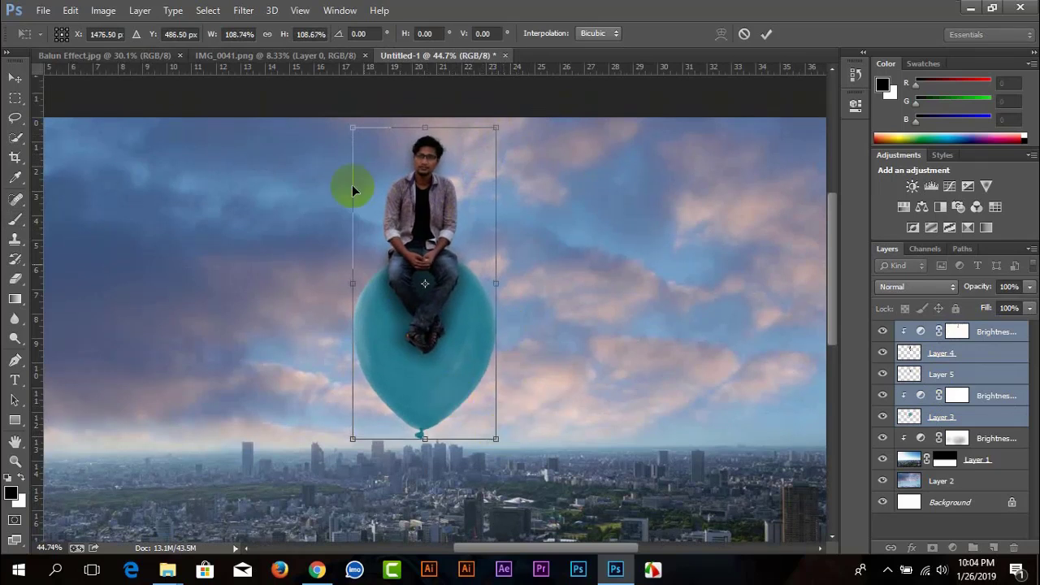
drag(356, 129, 348, 127)
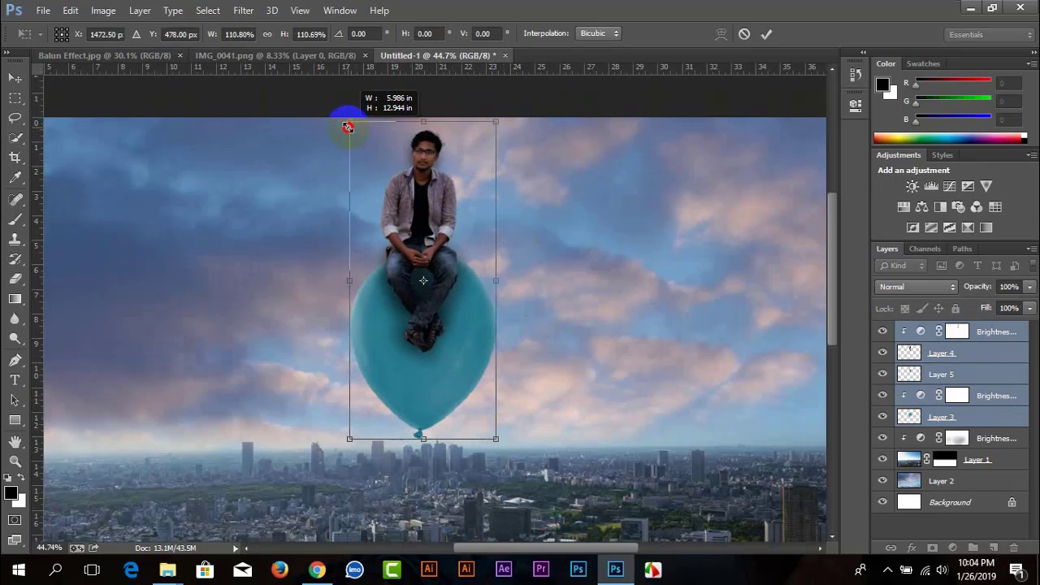
key(Return)
key(b)
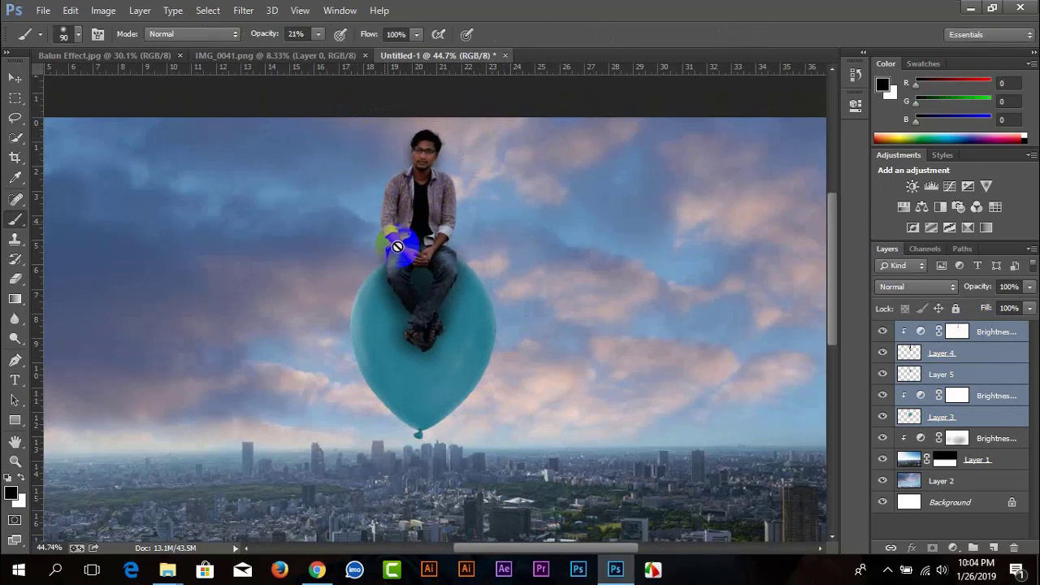
- Move the man and balloon slightly right and down, then nudge them back left
click(14, 77)
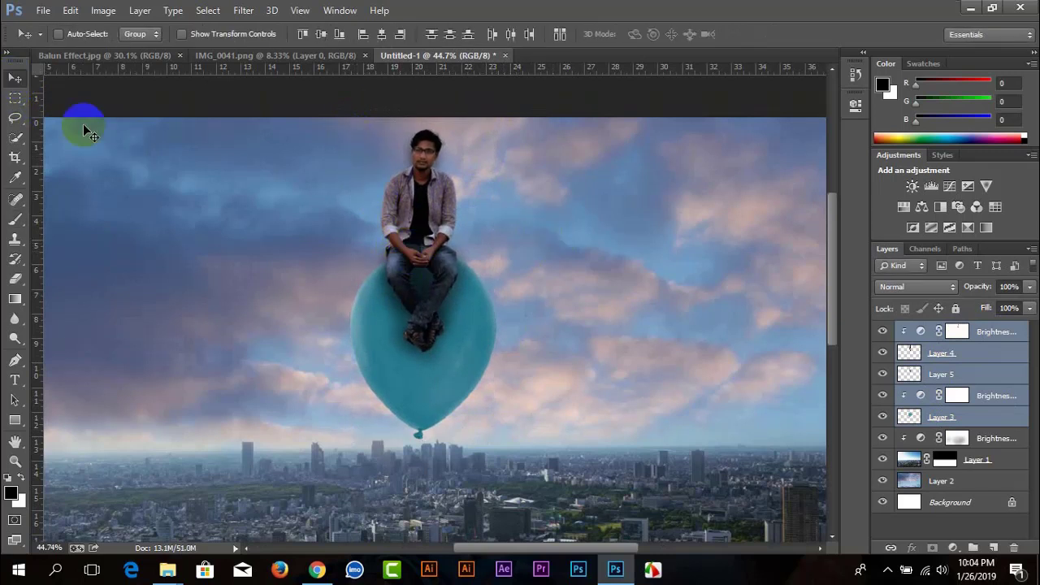
drag(395, 254, 410, 269)
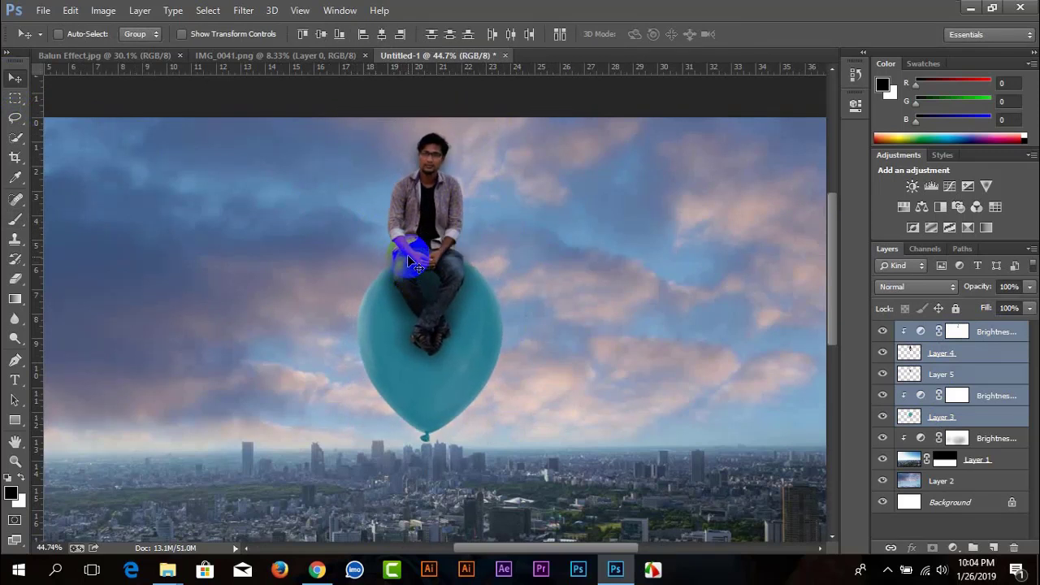
scroll(407, 258, down, 1)
scroll(406, 259, down, 1)
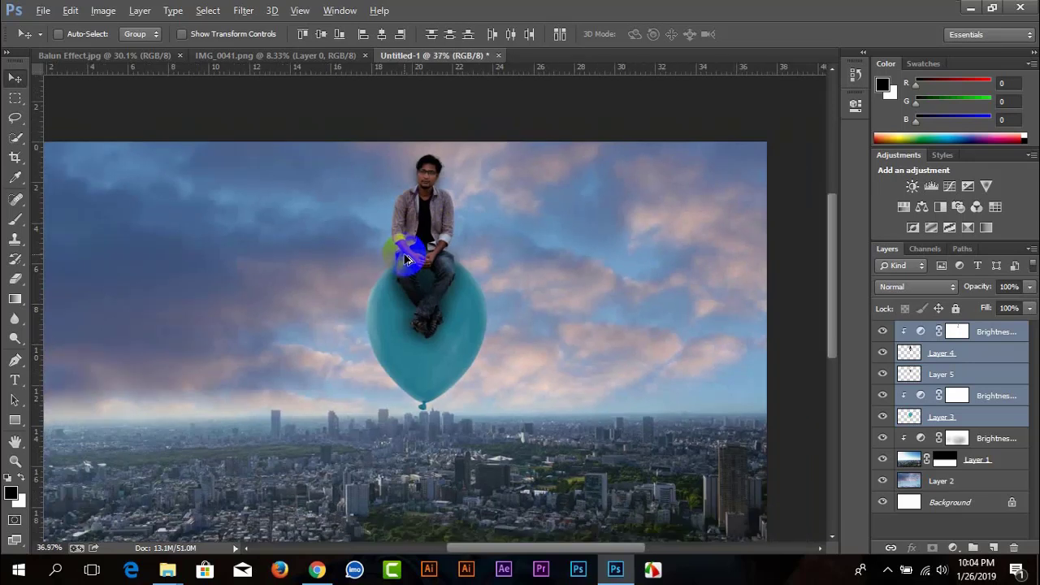
scroll(406, 258, down, 1)
scroll(406, 259, down, 1)
scroll(407, 258, down, 1)
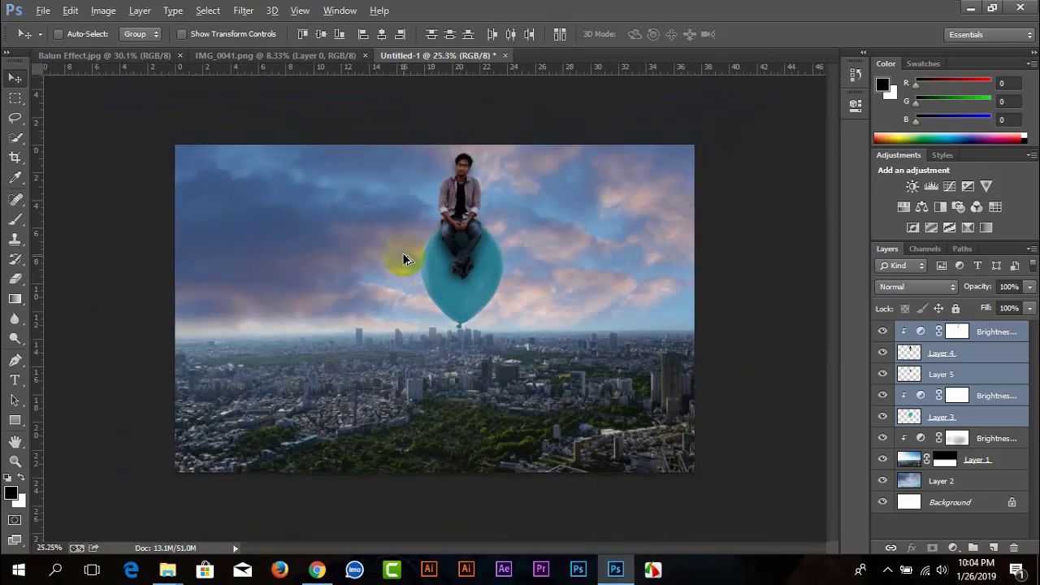
scroll(414, 228, up, 3)
scroll(455, 219, up, 3)
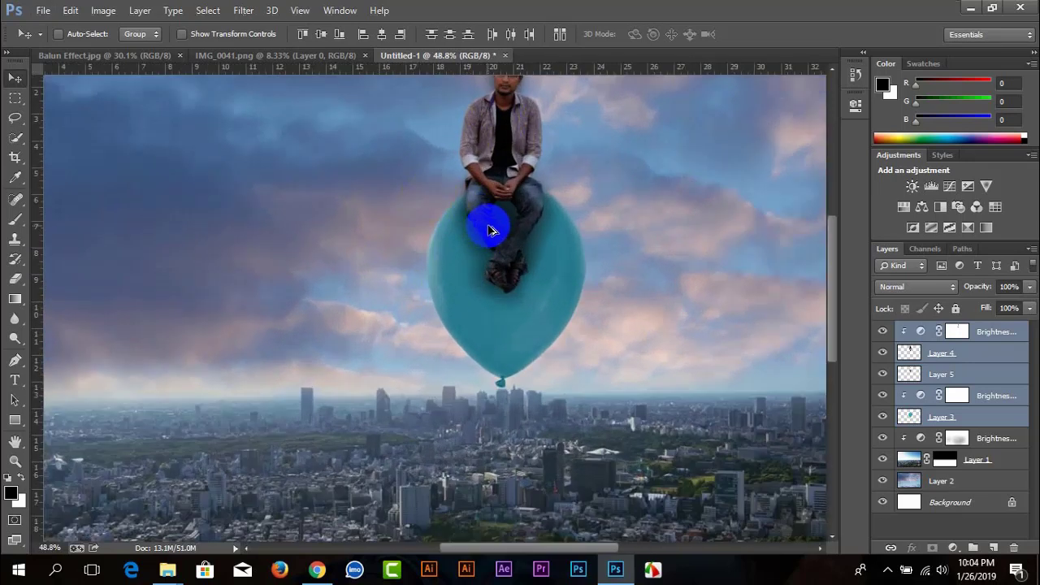
scroll(489, 231, down, 4)
scroll(488, 225, down, 1)
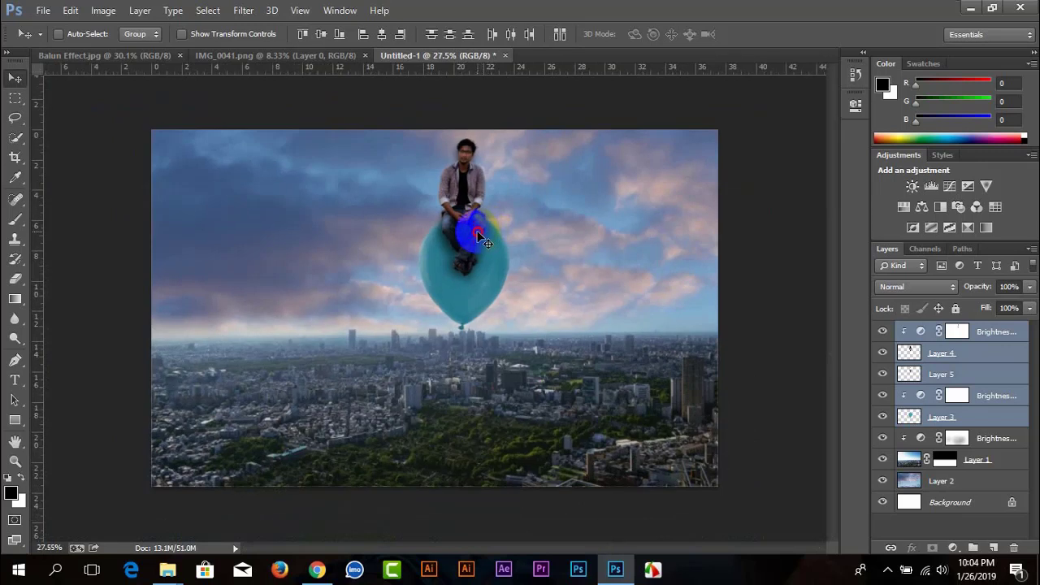
drag(480, 236, 471, 233)
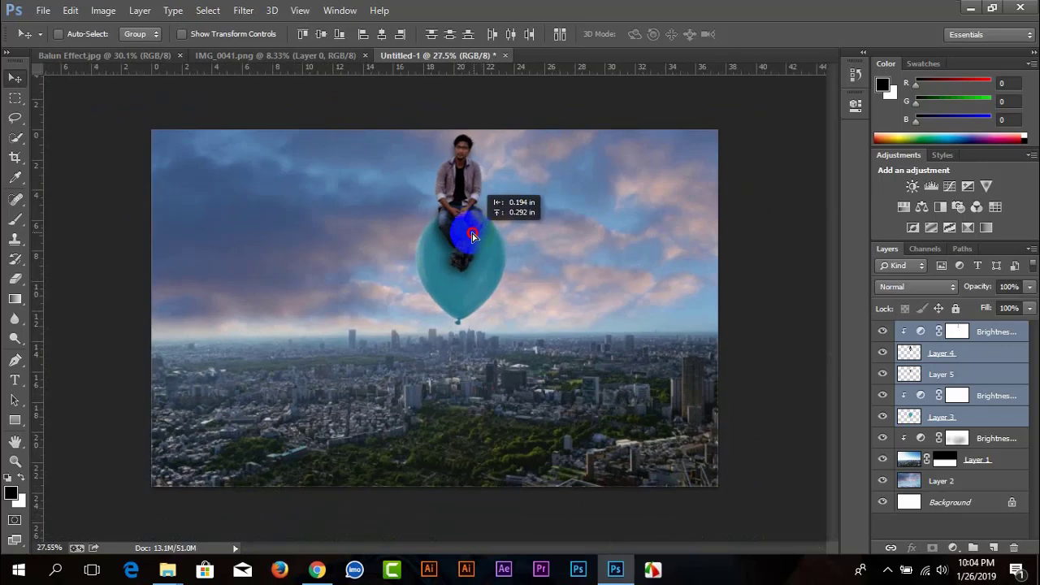
- Abandon a first crop attempt and shift the man and balloon slightly left
click(17, 157)
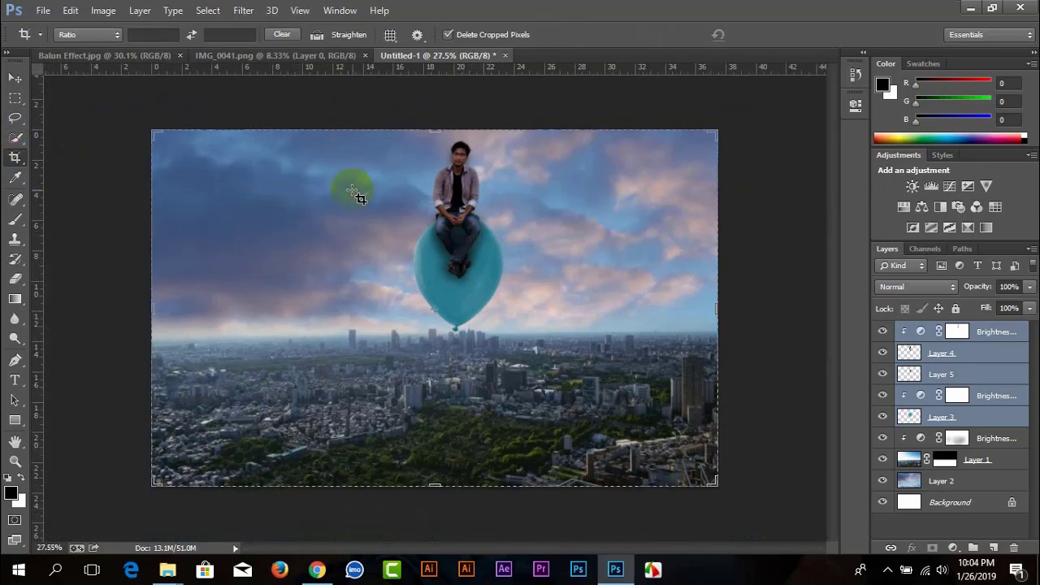
click(356, 195)
click(15, 77)
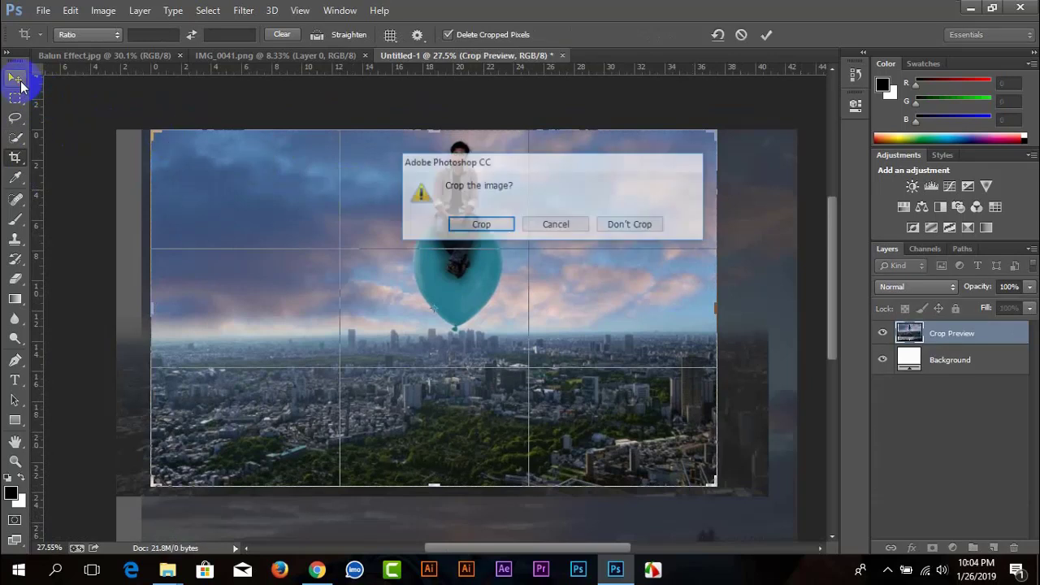
click(639, 225)
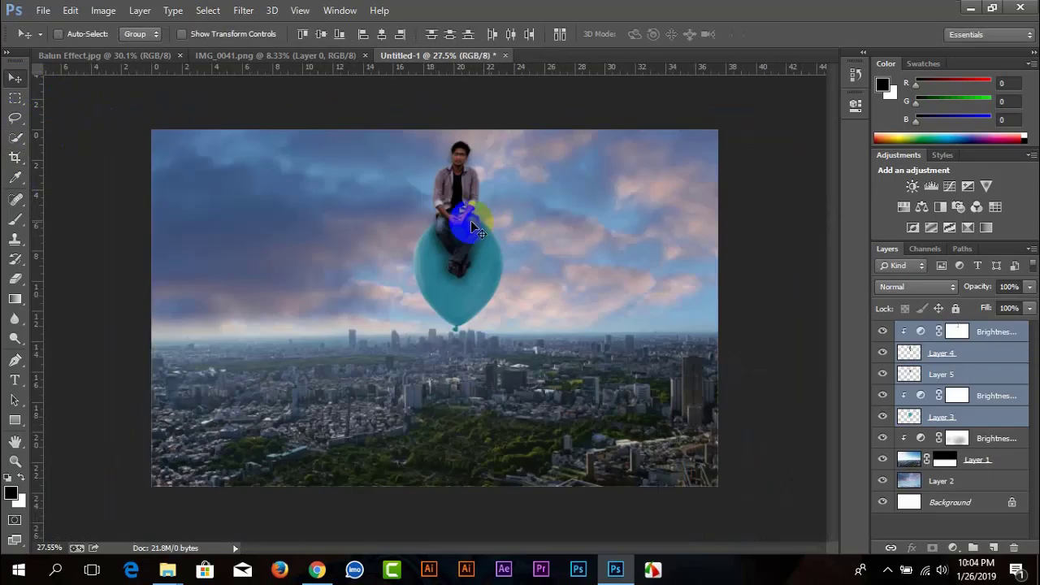
drag(467, 221, 458, 222)
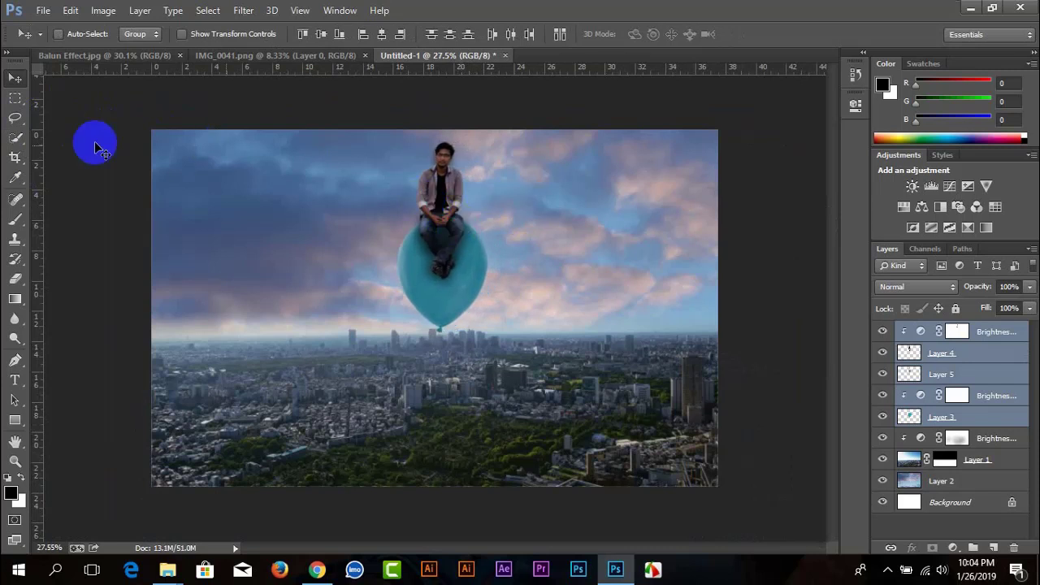
- Crop the canvas to the city-and-sky picture, trimming the right edge and stray borders
click(15, 157)
click(378, 194)
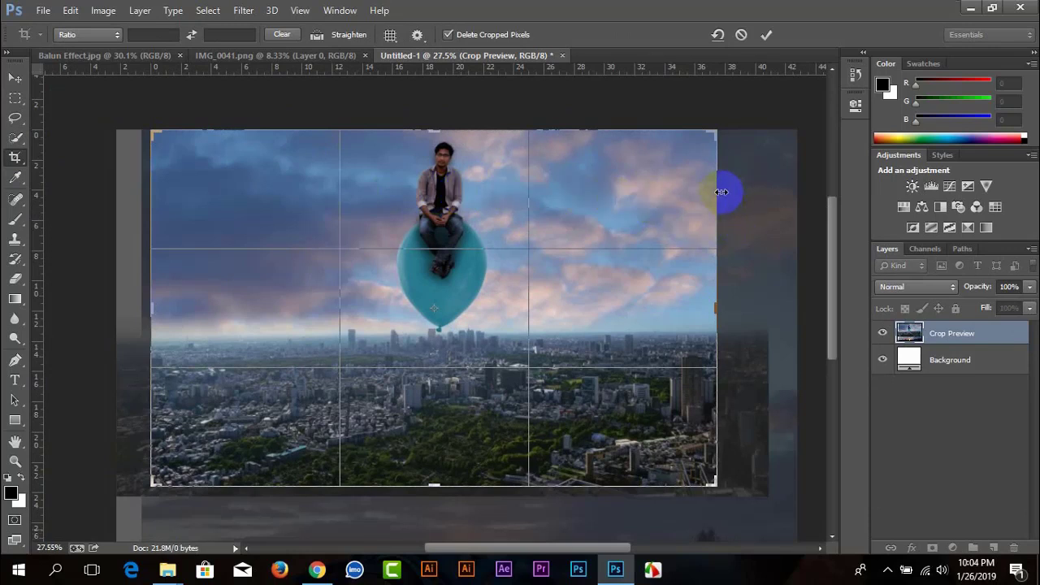
drag(718, 189, 709, 189)
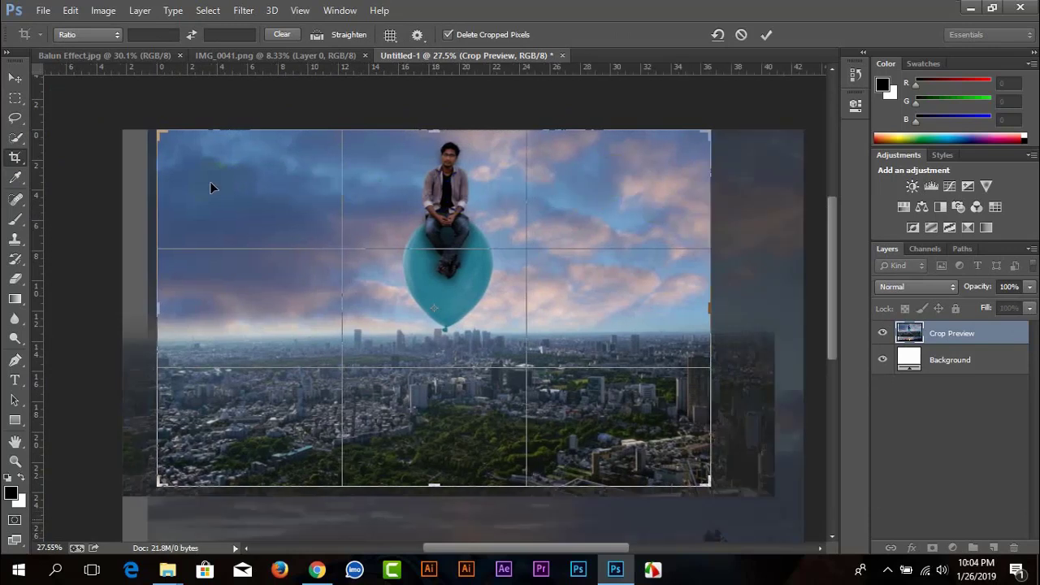
click(160, 186)
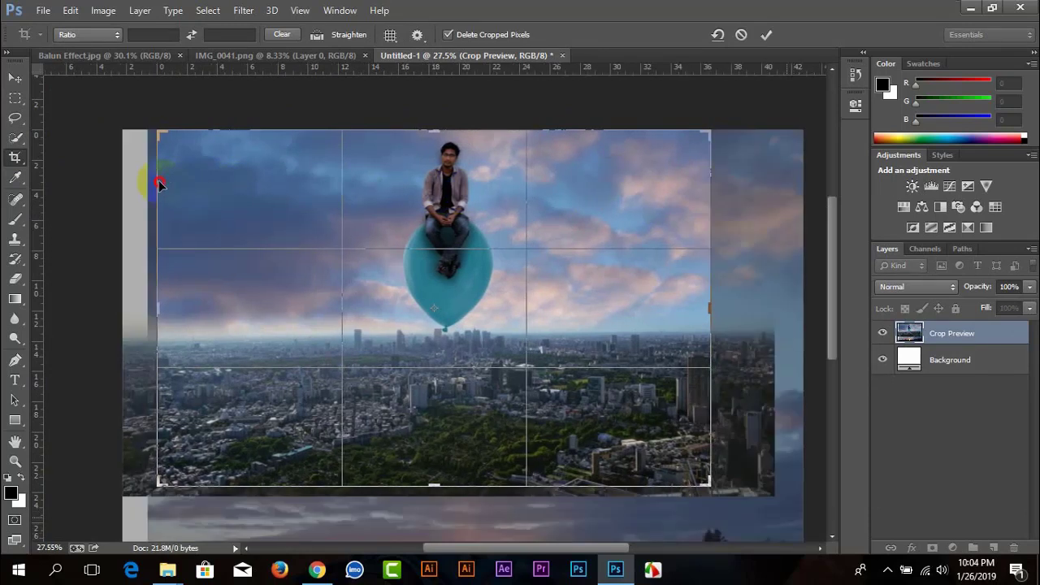
drag(161, 185, 161, 201)
click(155, 196)
drag(472, 471, 486, 484)
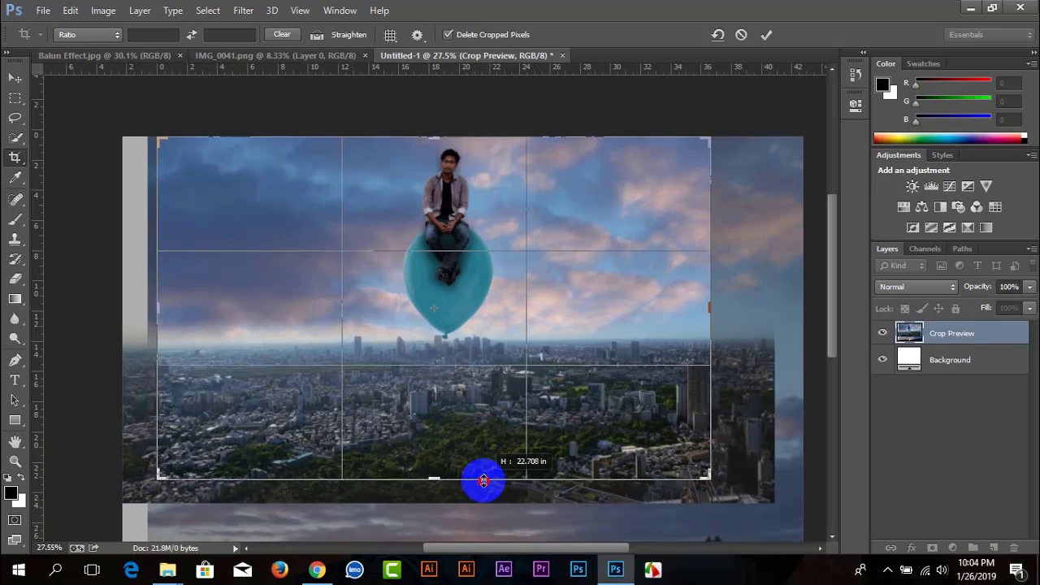
key(Return)
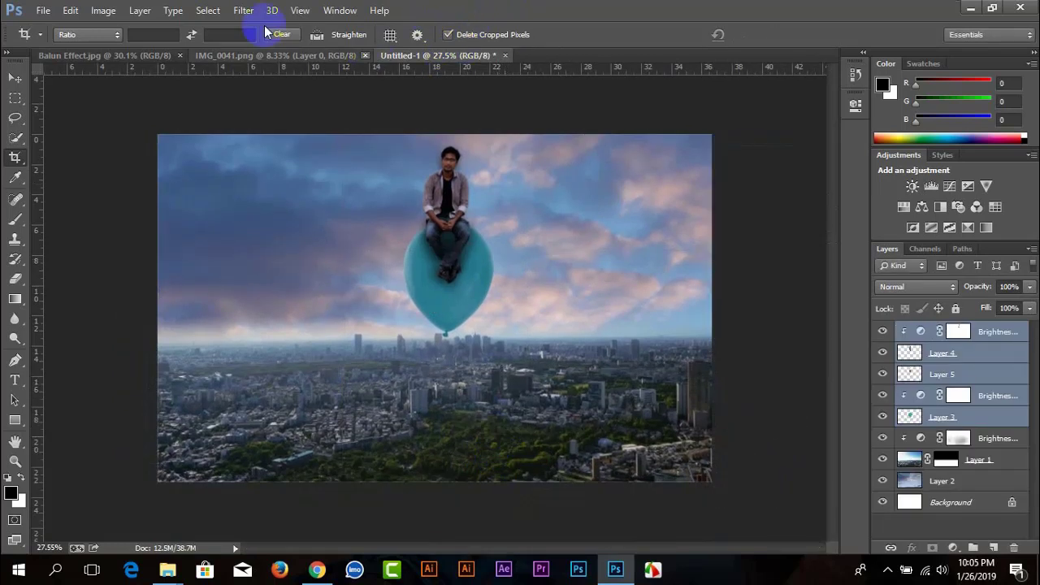
click(14, 78)
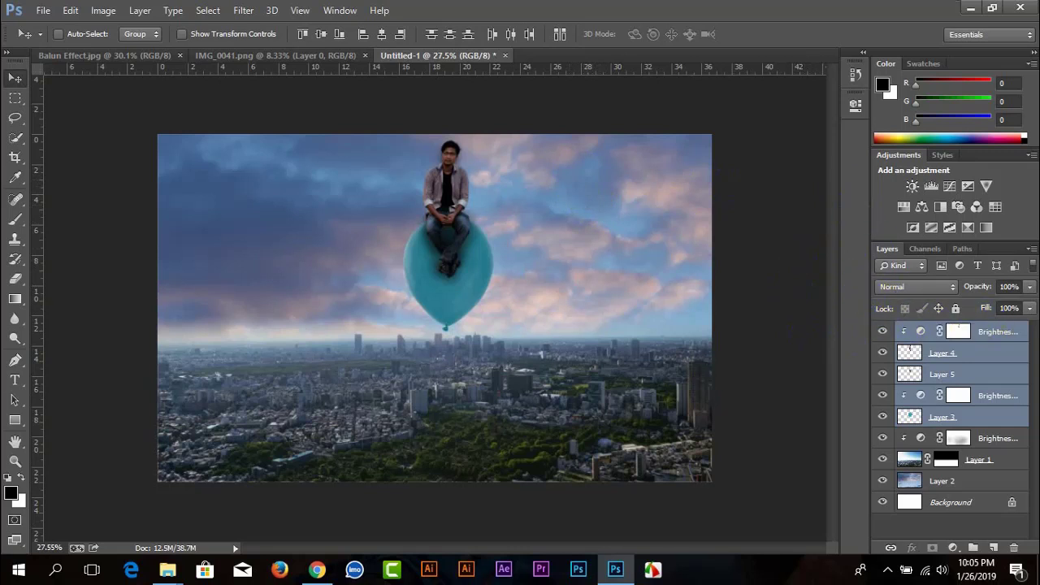
click(964, 521)
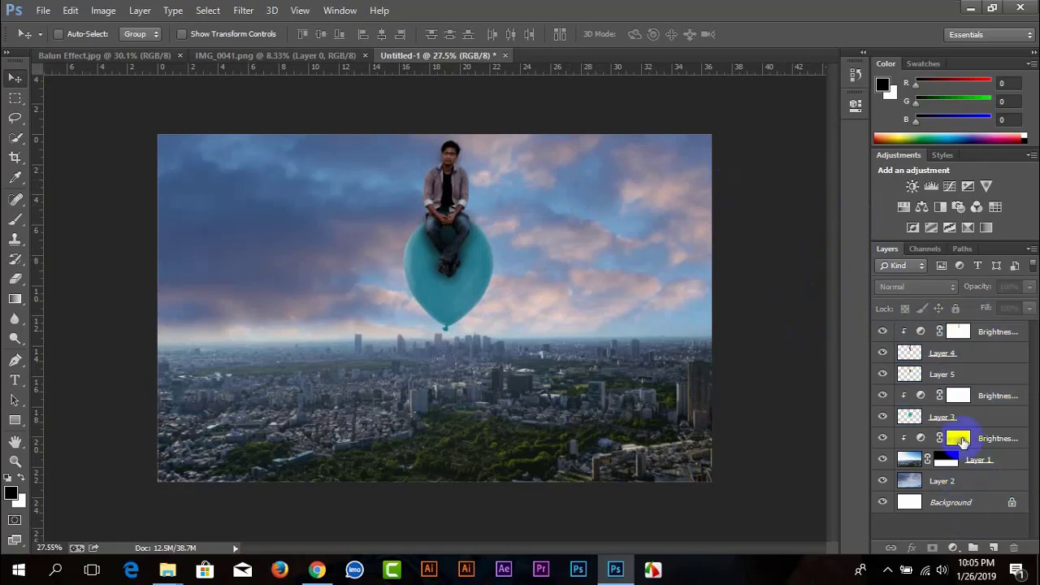
click(991, 333)
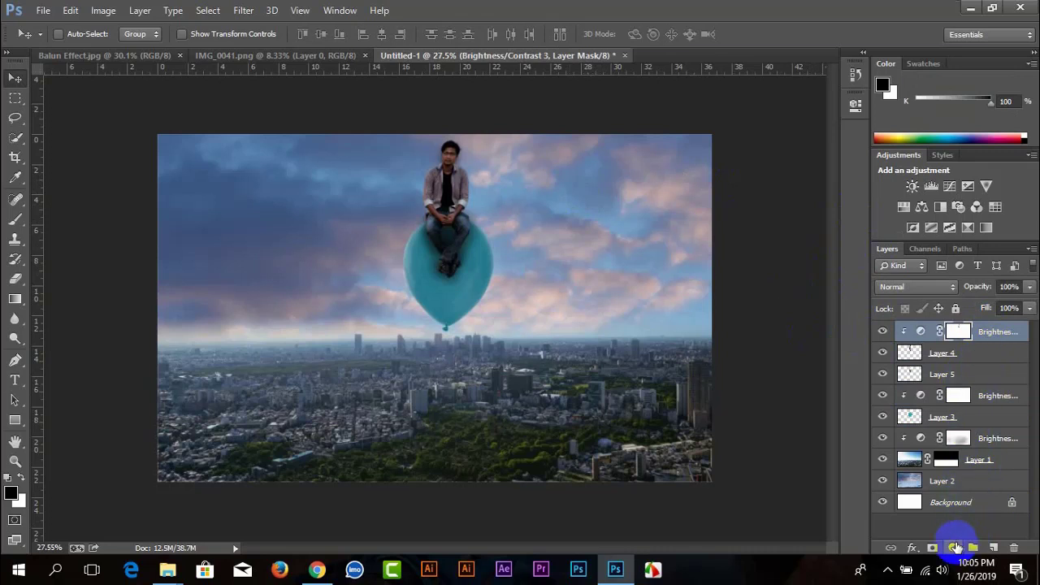
click(955, 548)
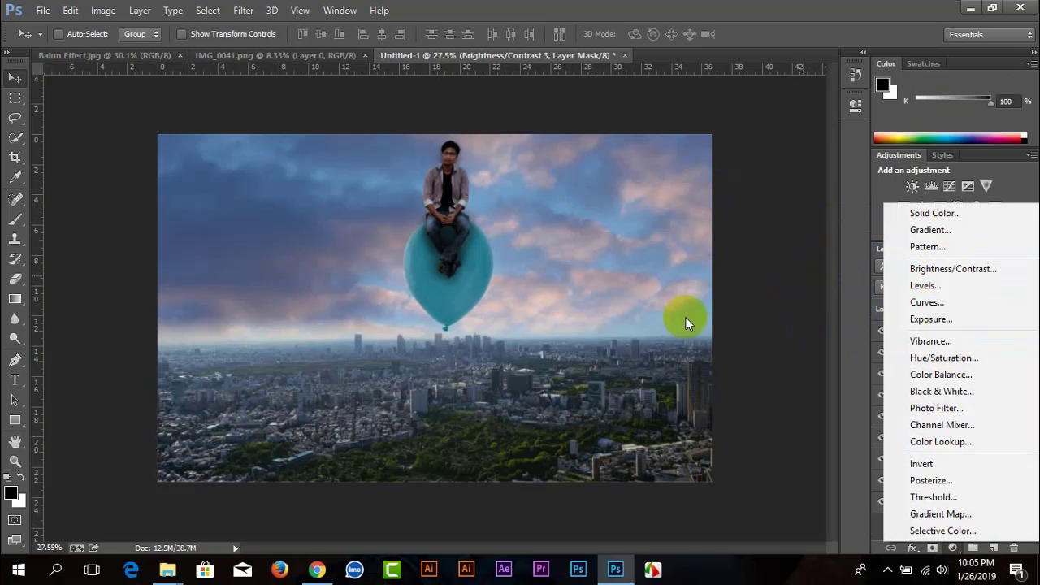
click(647, 373)
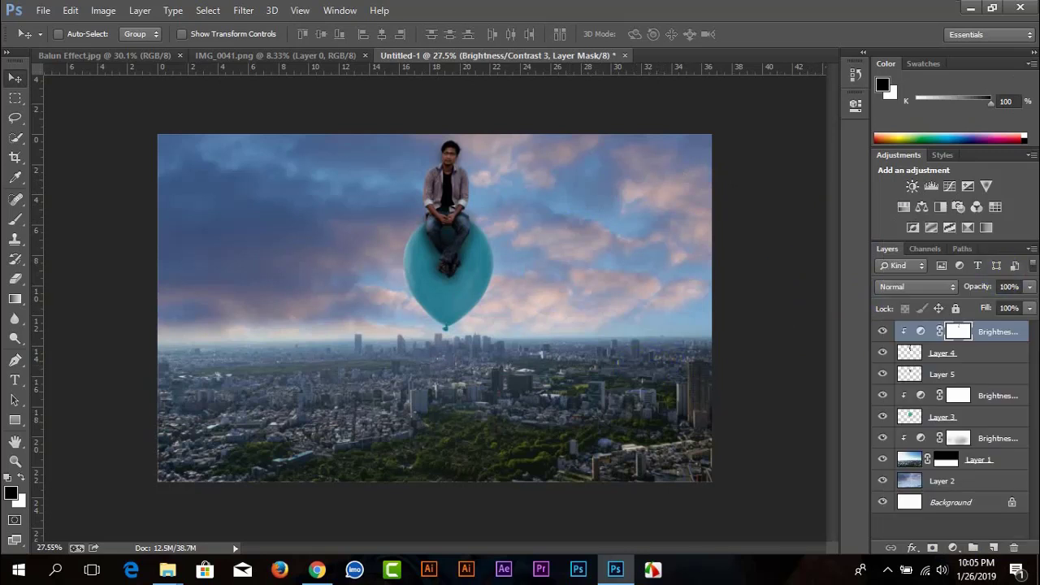
key(ctrl+0)
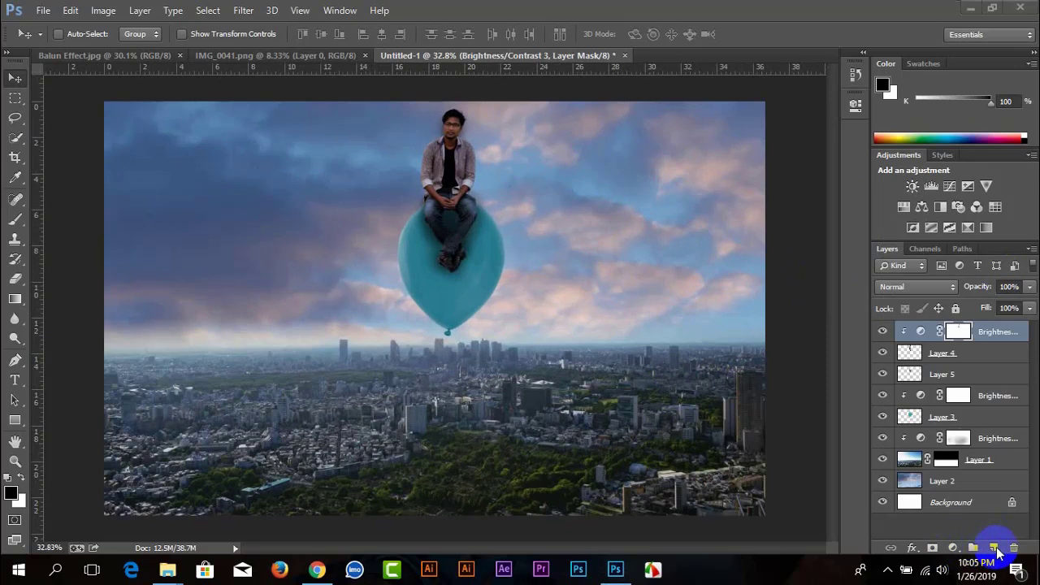
- Add a new Layer 6 and stamp the merged composite onto it with Apply Image
click(995, 548)
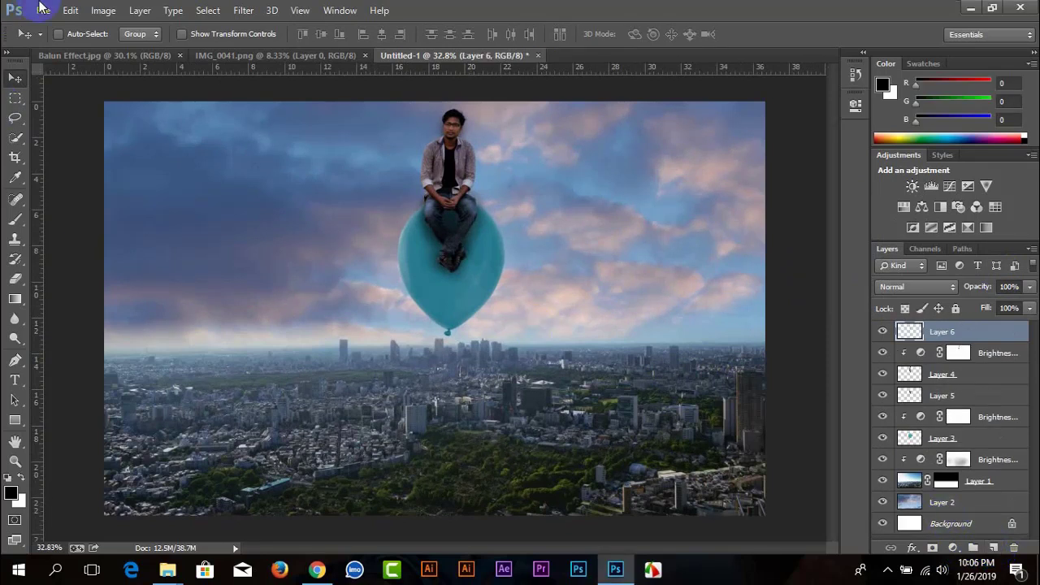
click(92, 10)
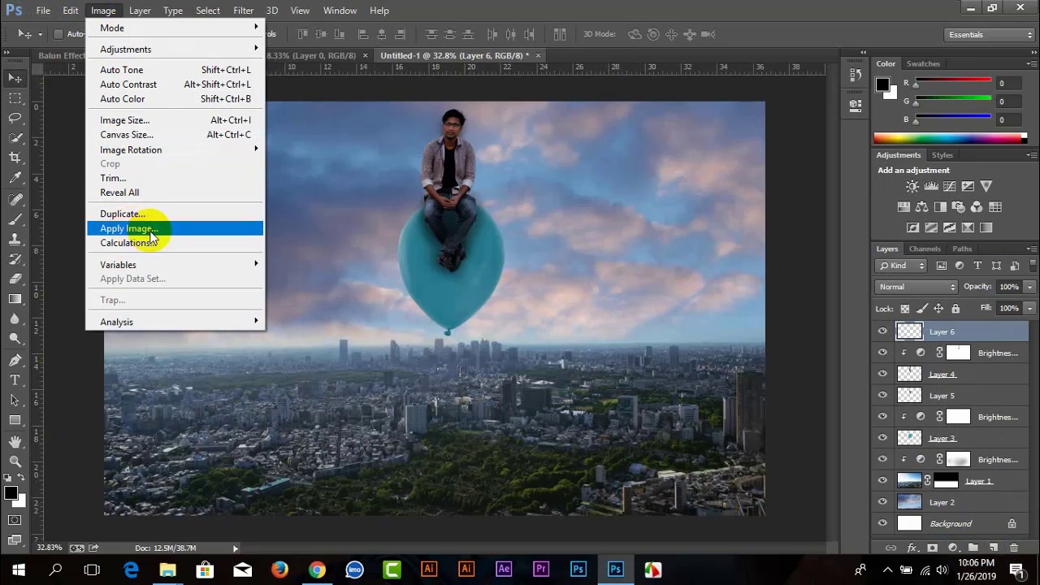
click(150, 234)
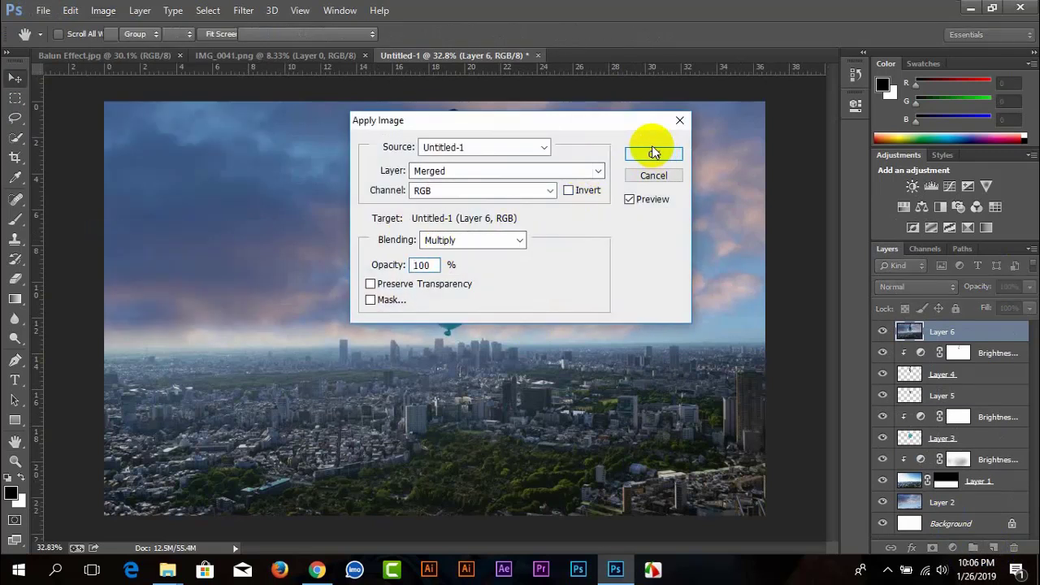
click(654, 152)
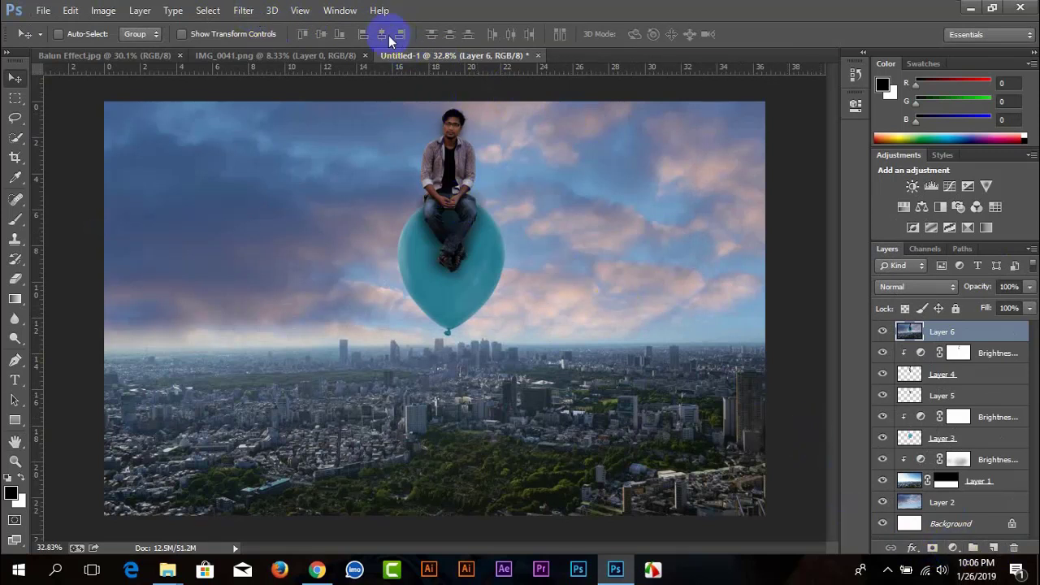
click(244, 10)
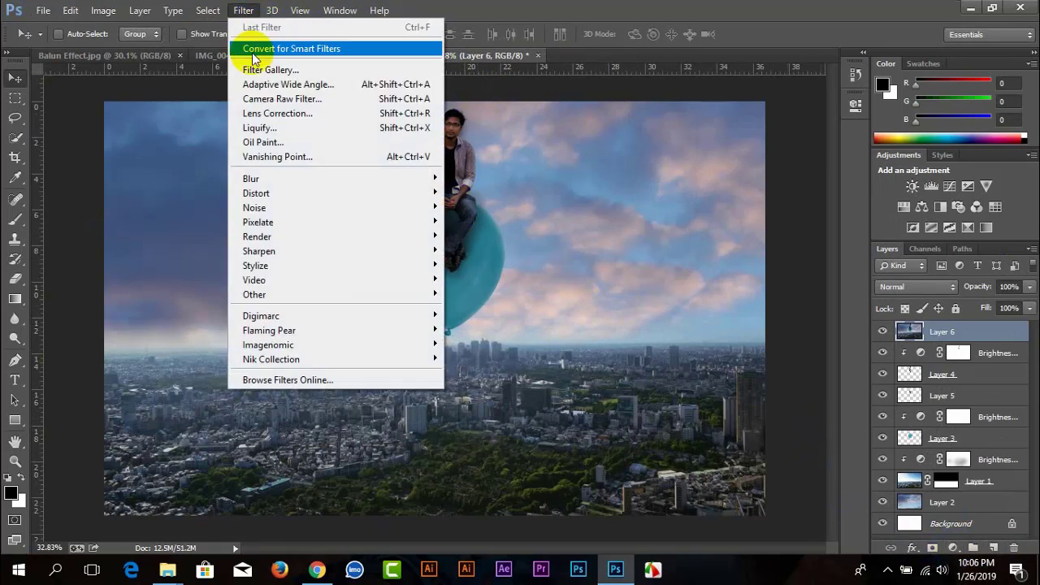
- Open Camera Raw on Layer 6 and set Temperature -10, Tint +3, Exposure -0.05
click(271, 99)
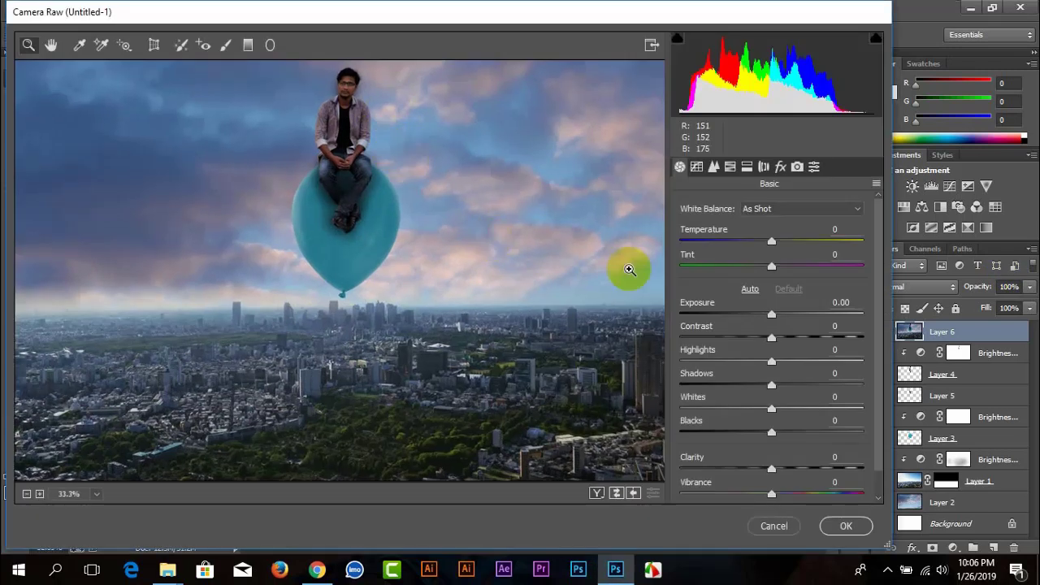
click(771, 242)
drag(772, 242, 762, 241)
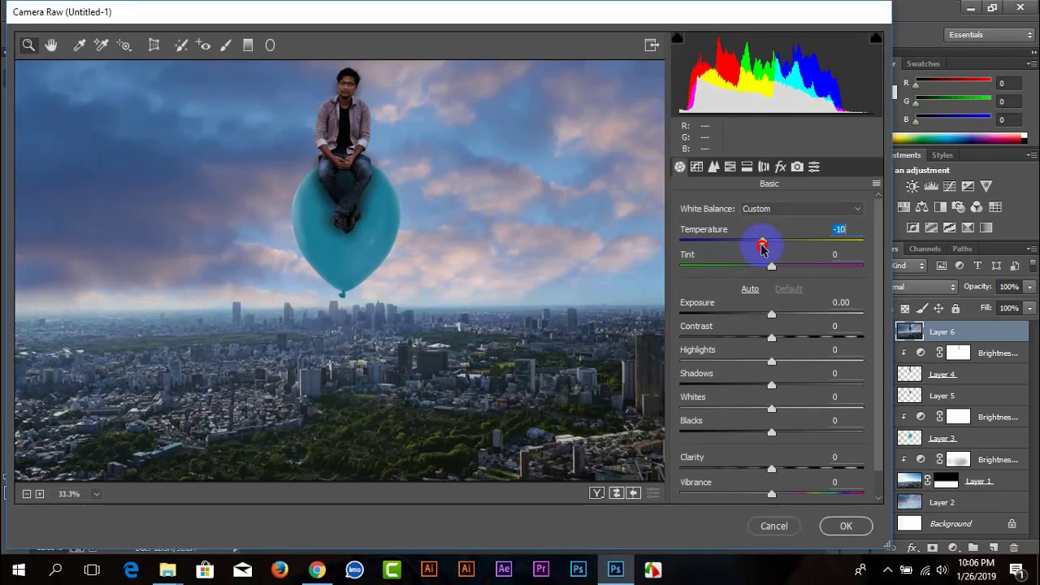
mouse_move(333, 129)
mouse_down()
mouse_move(326, 104)
mouse_move(395, 104)
mouse_up()
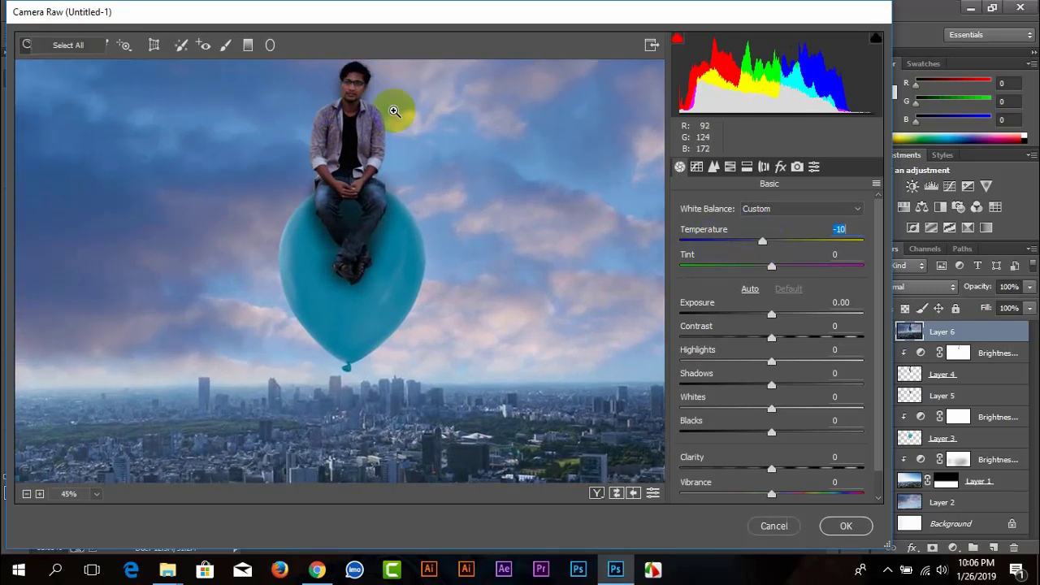
click(772, 266)
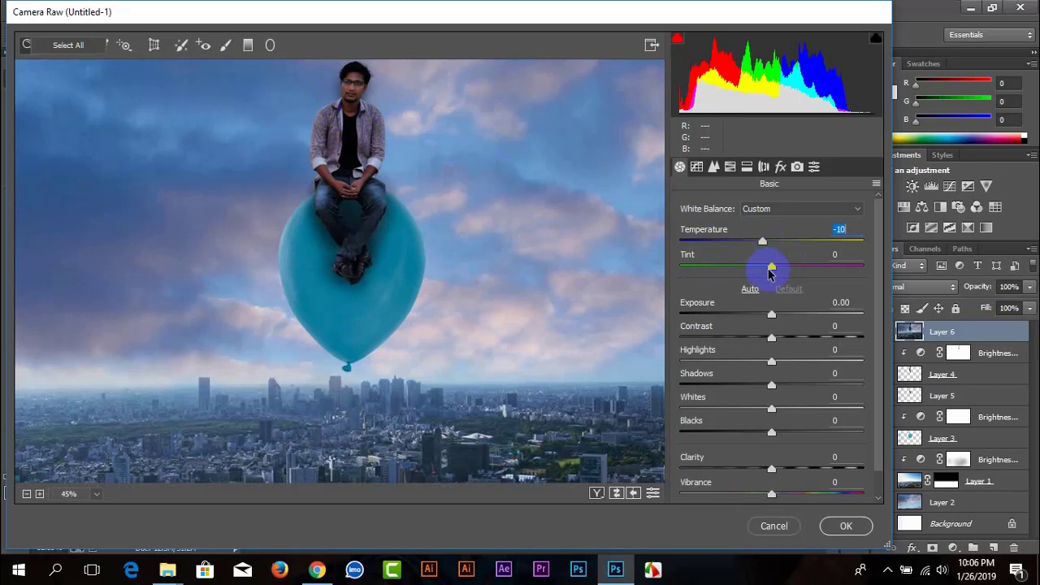
mouse_move(768, 271)
mouse_down()
mouse_move(782, 284)
mouse_move(773, 287)
mouse_up()
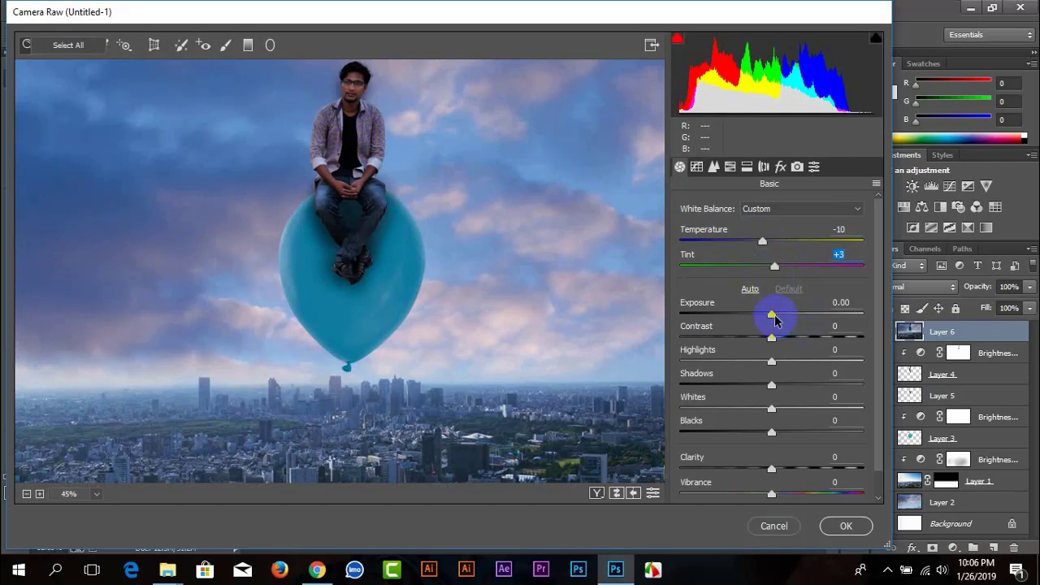
mouse_move(775, 320)
mouse_down()
mouse_move(786, 342)
mouse_move(802, 343)
mouse_move(780, 341)
mouse_up()
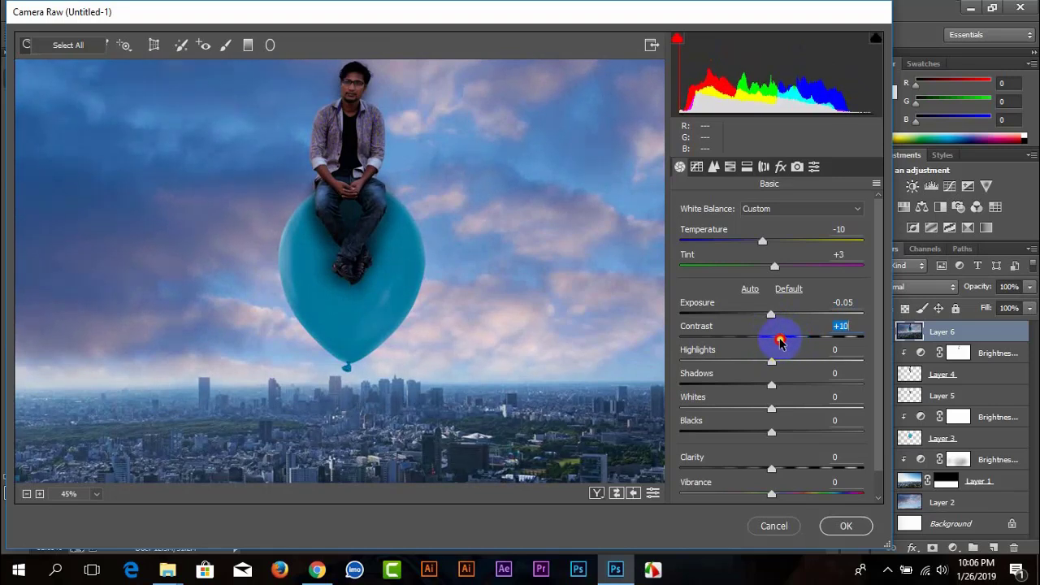
- Set Contrast +10, Highlights -18, Shadows +29, Clarity +8, Vibrance +8 and Saturation +7
mouse_move(772, 364)
mouse_down()
mouse_move(756, 362)
mouse_move(795, 388)
mouse_move(777, 388)
mouse_move(798, 391)
mouse_up()
click(771, 385)
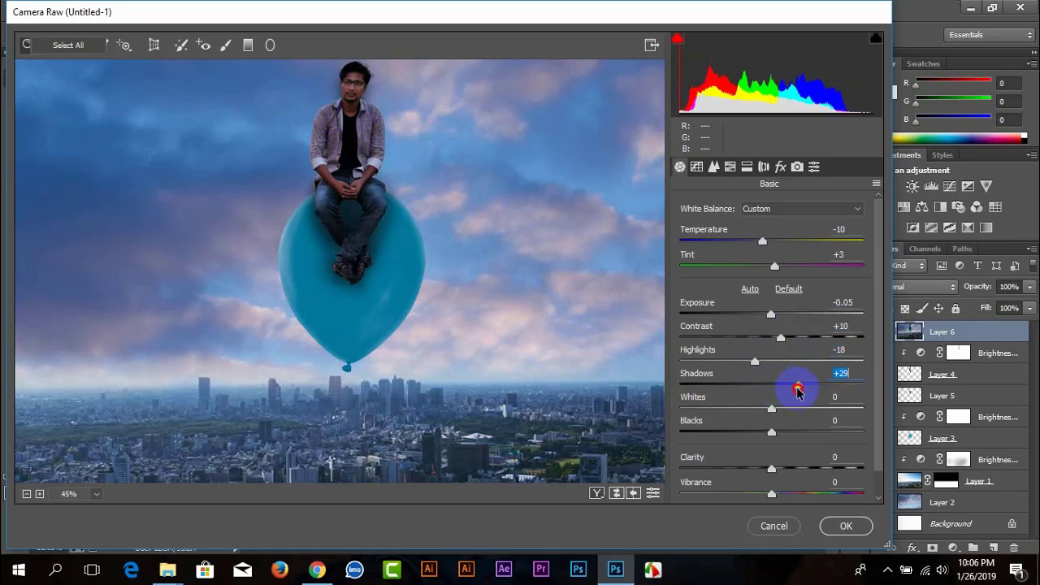
click(773, 433)
scroll(773, 435, down, 1)
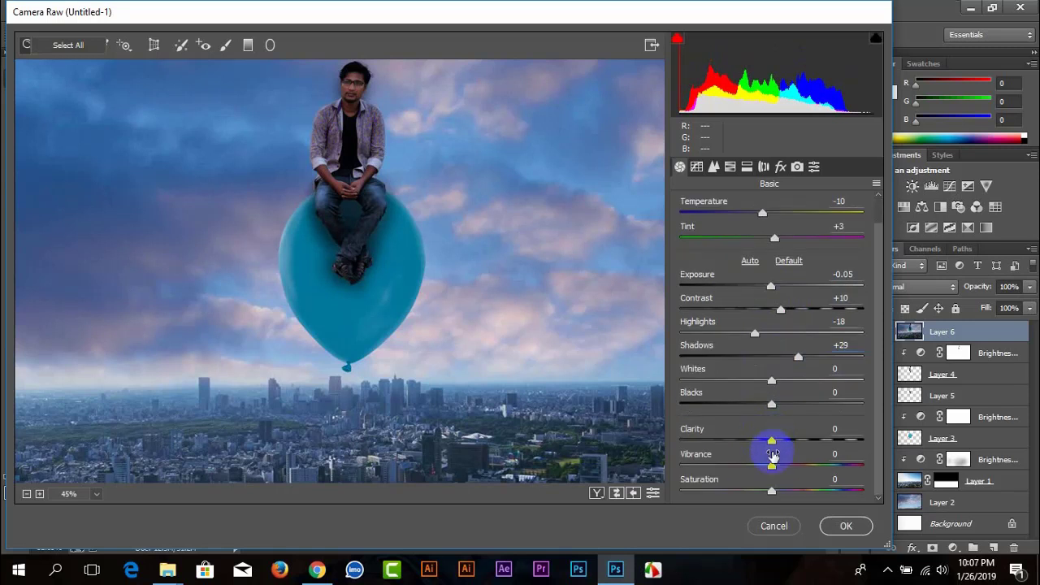
drag(778, 443, 778, 490)
click(775, 475)
click(773, 488)
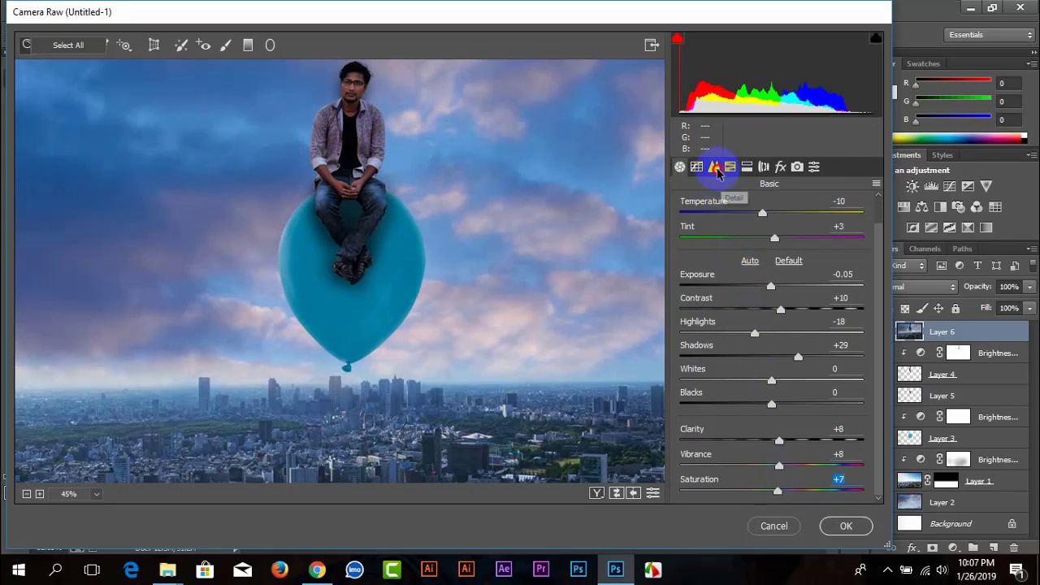
- Sharpen with Amount 46, Masking 30; reduce noise with Luminance 26, Contrast 23, Color 20
click(715, 166)
drag(714, 229, 737, 230)
click(736, 305)
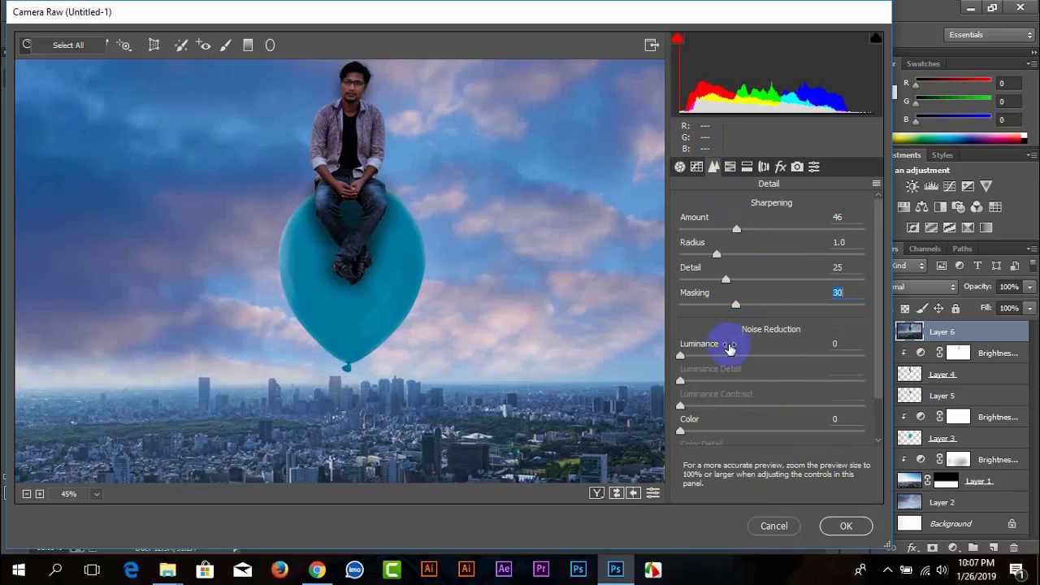
click(727, 355)
click(721, 405)
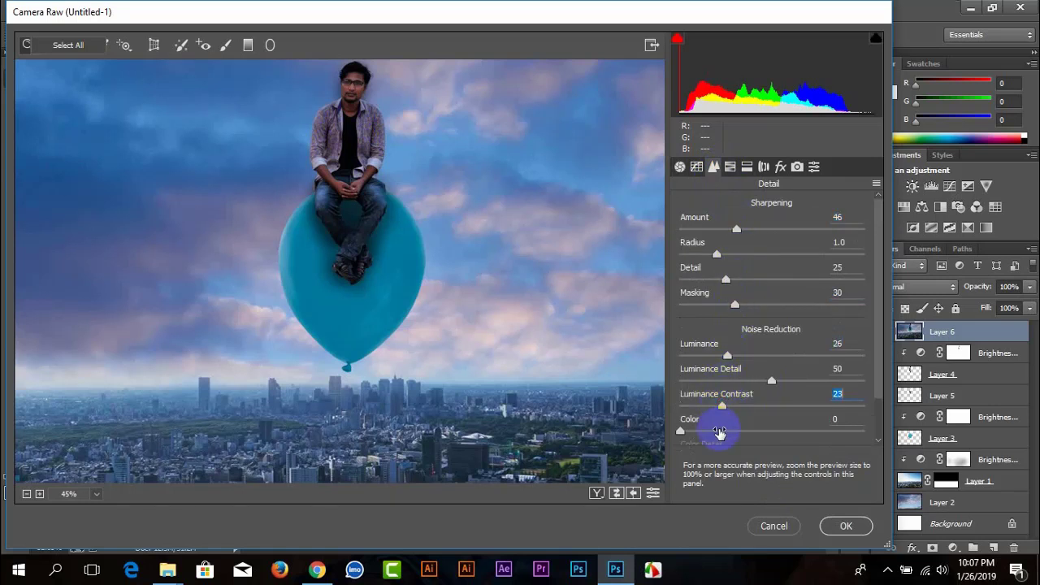
click(716, 431)
scroll(736, 390, down, 2)
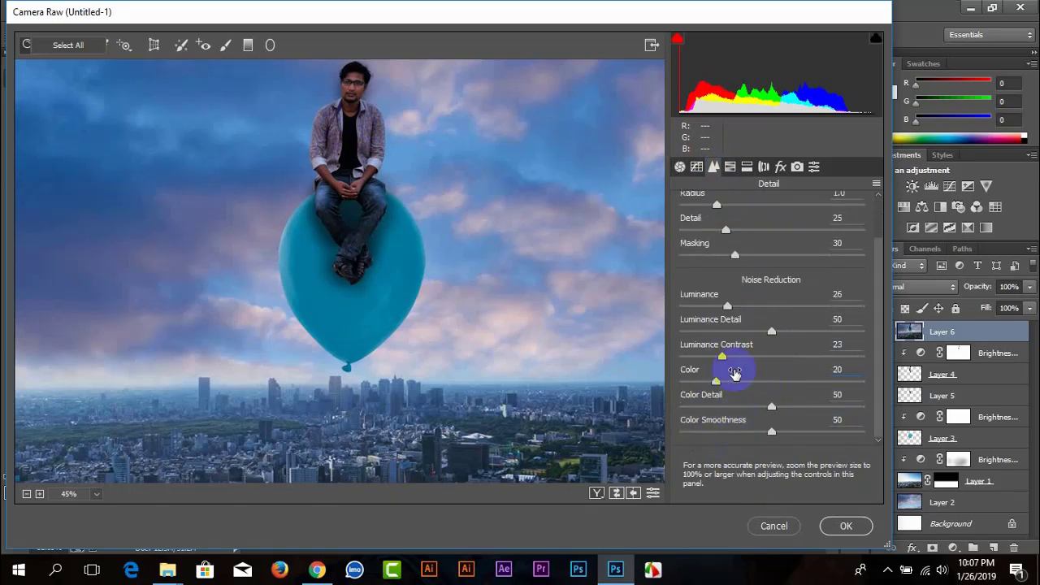
- In HSL, brighten oranges and set saturation to Oranges -17, Aquas +100, Blues +31
click(730, 166)
click(781, 231)
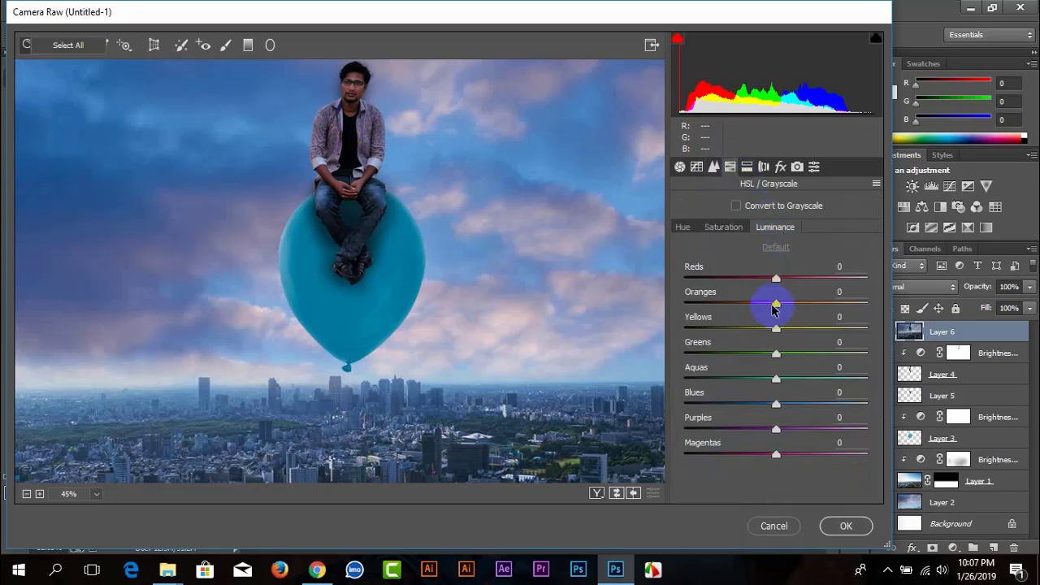
drag(775, 303, 803, 310)
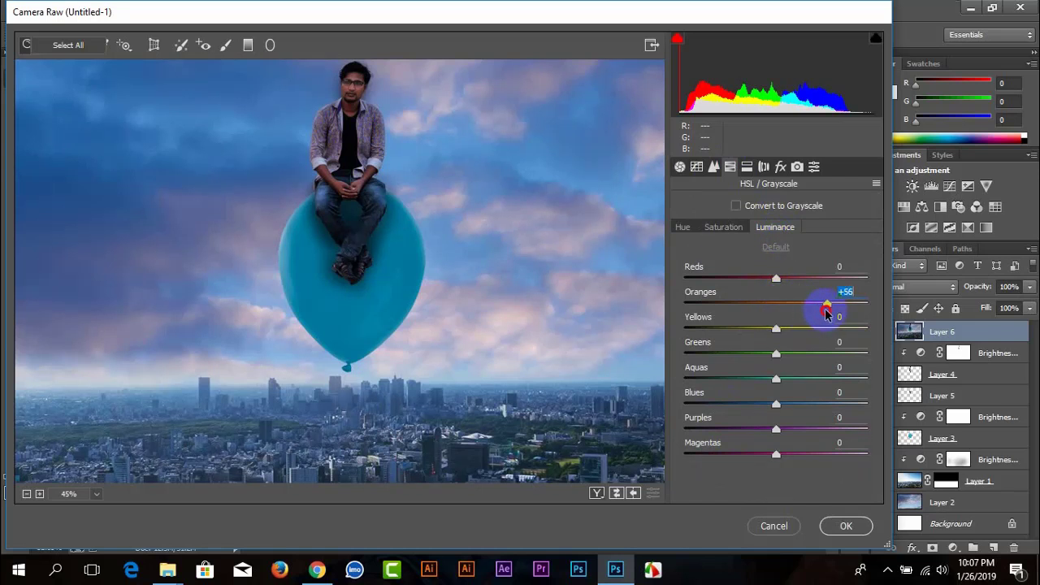
click(723, 227)
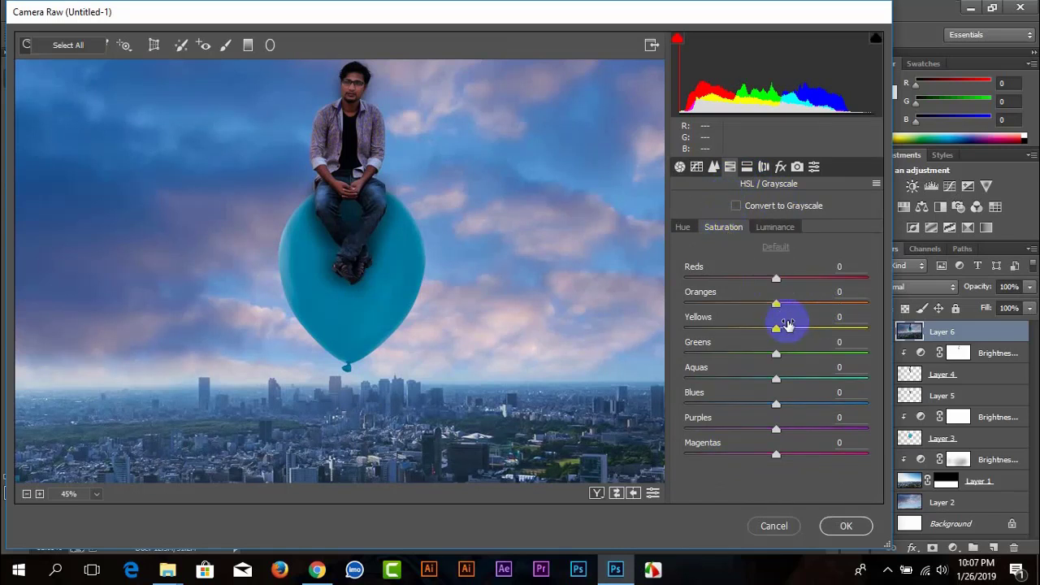
drag(775, 305, 763, 304)
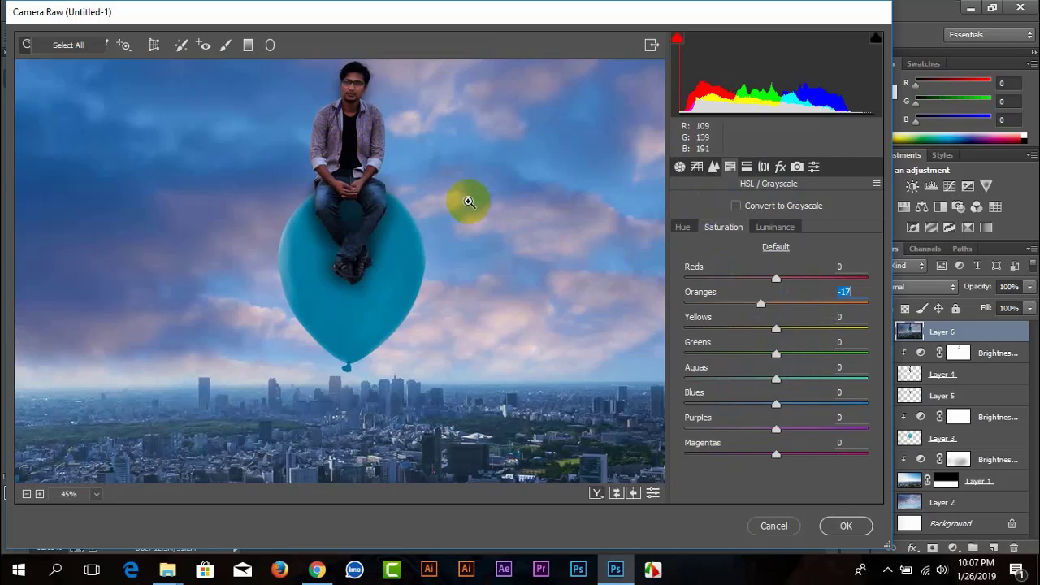
alt+click(451, 197)
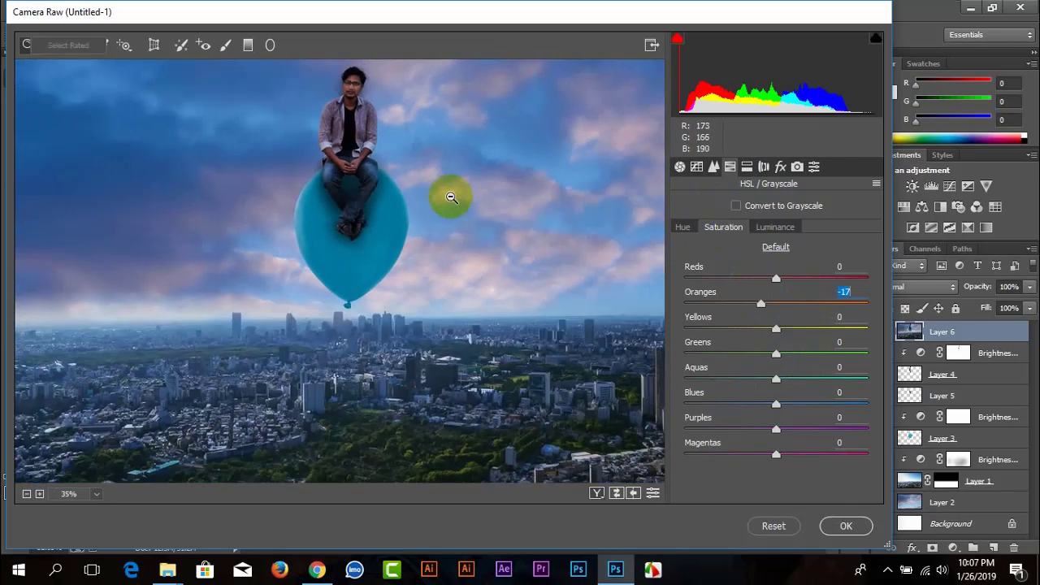
alt+click(449, 193)
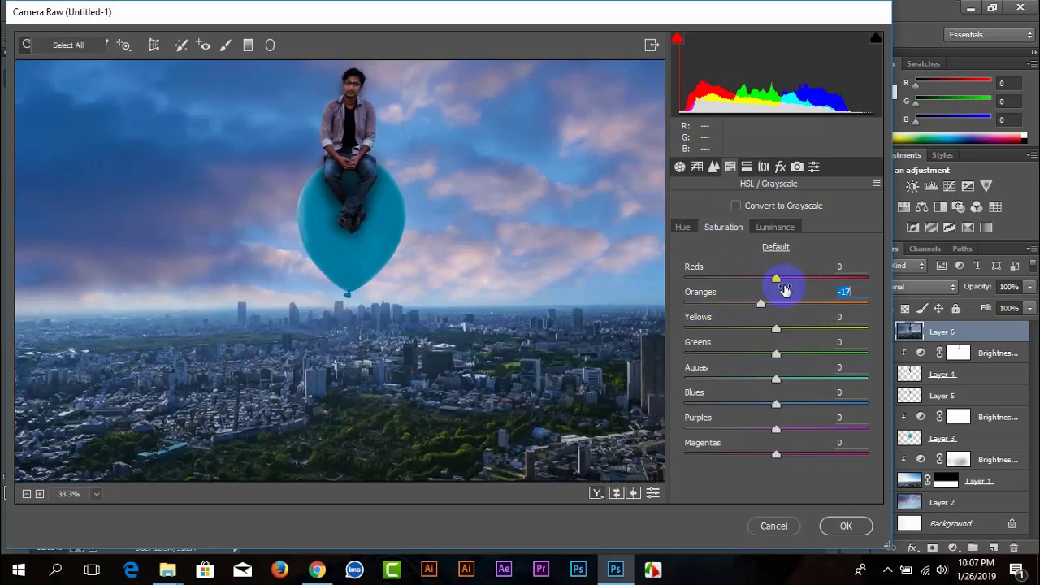
drag(777, 378, 875, 395)
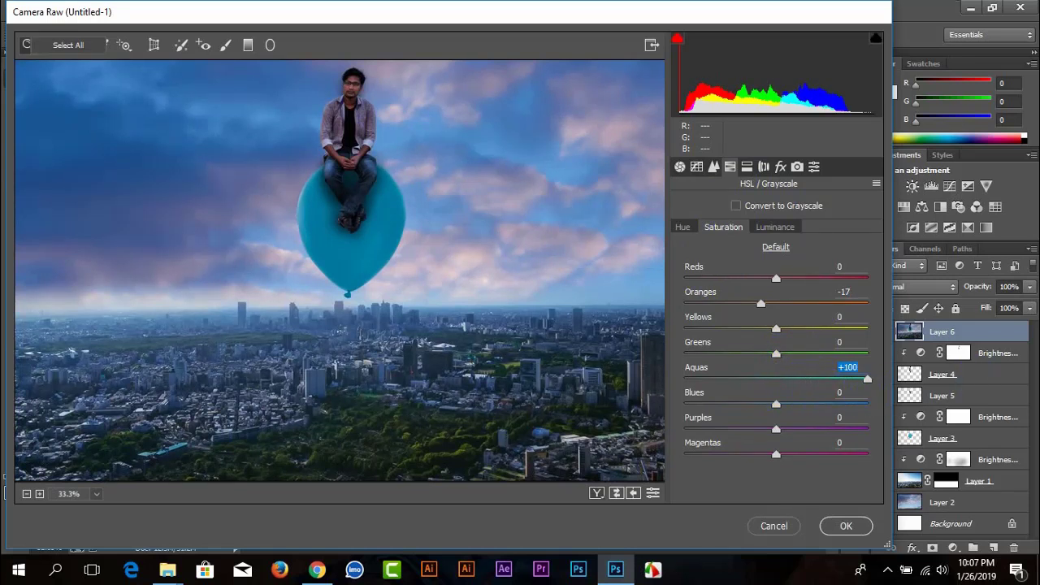
drag(557, 12, 600, 41)
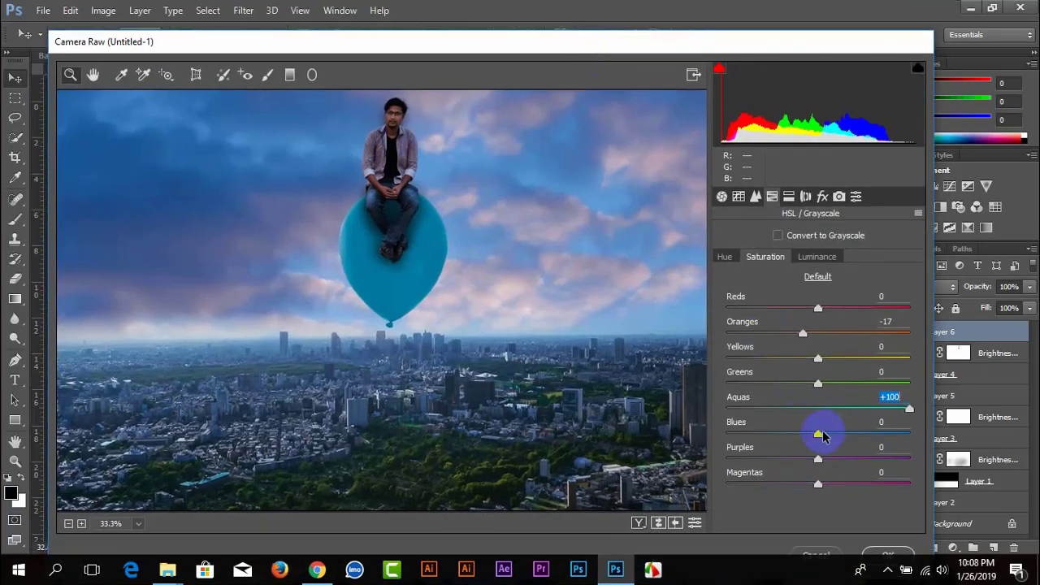
mouse_move(818, 433)
mouse_down()
mouse_move(879, 439)
mouse_move(866, 439)
mouse_up()
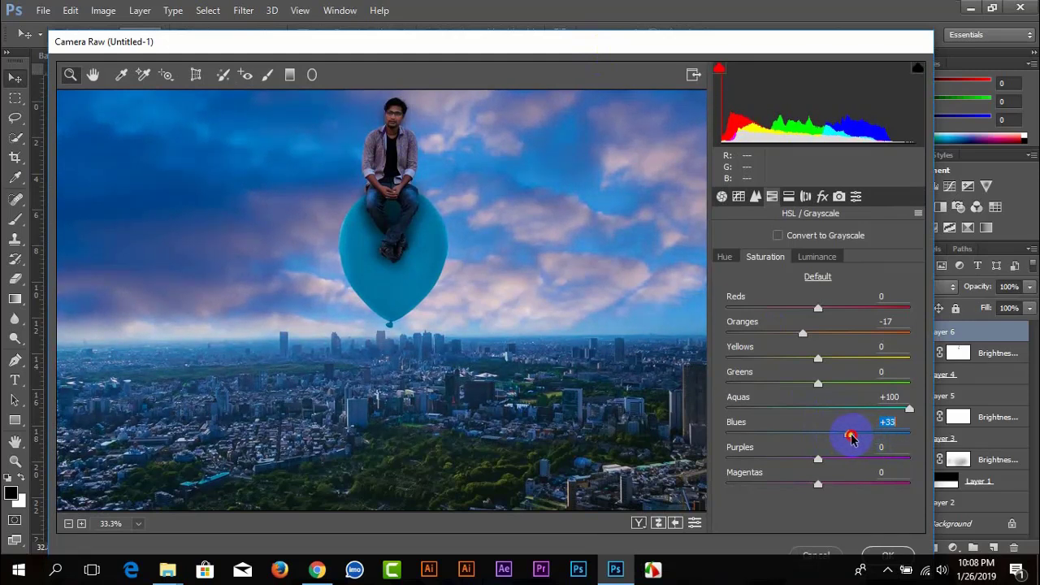
- Shift the HSL hues to Aquas +28, Blues -15 and Greens +65
click(725, 257)
drag(817, 408, 858, 409)
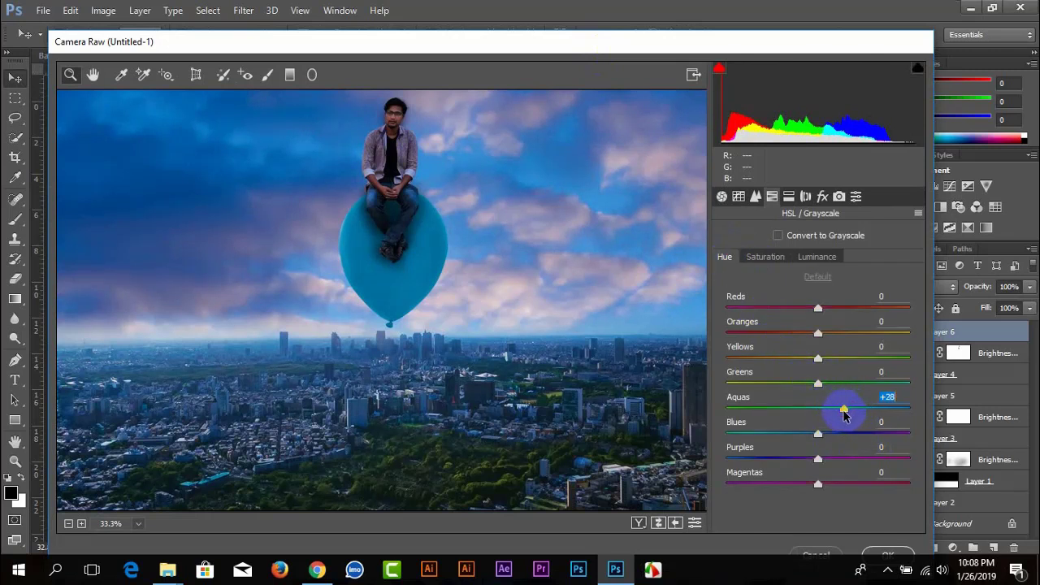
click(825, 437)
drag(820, 436, 803, 436)
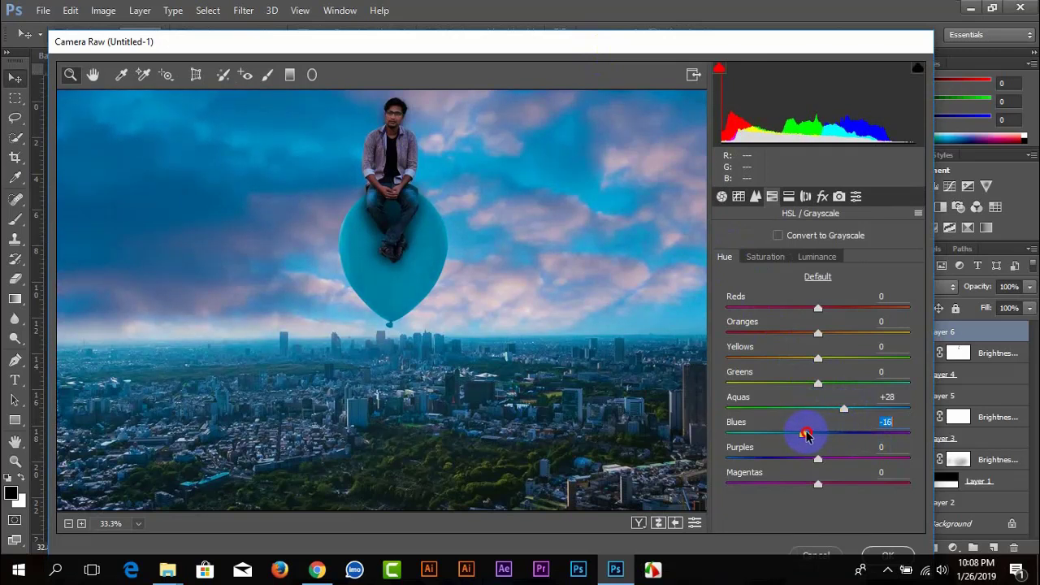
drag(806, 435, 810, 436)
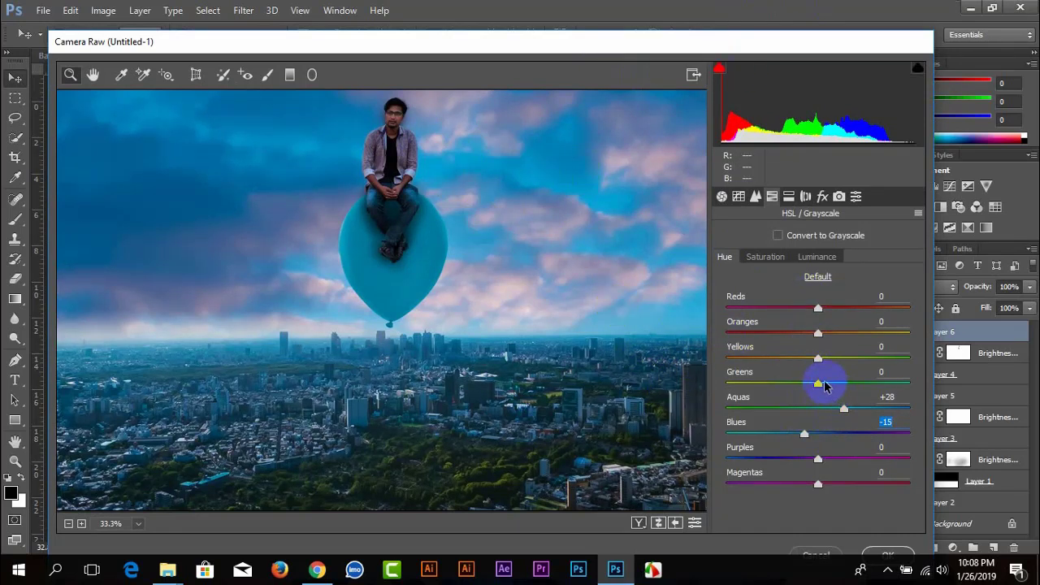
drag(821, 386, 880, 396)
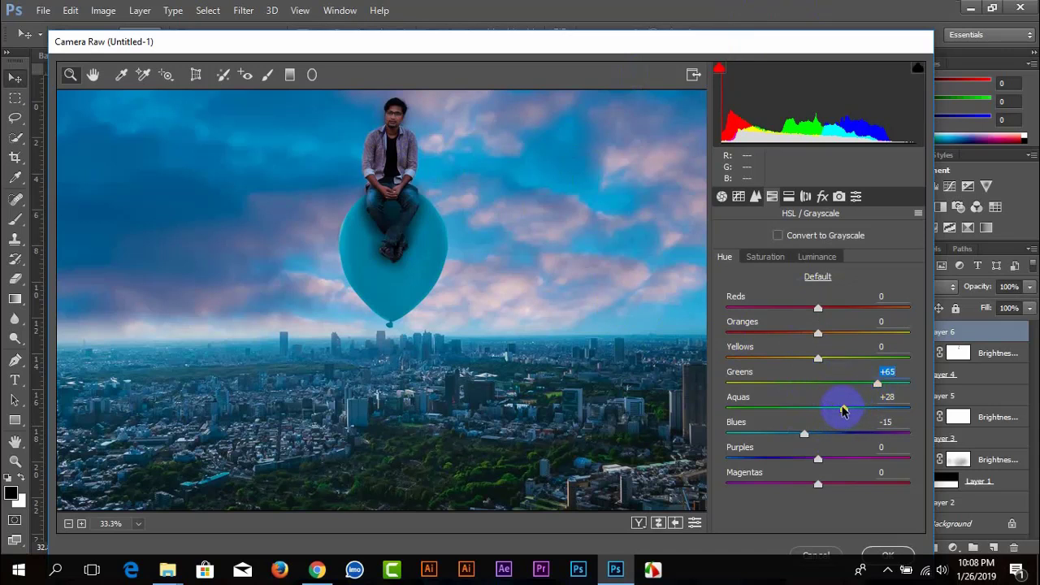
- Raise Greens saturation to +44 and Oranges luminance to +62
click(766, 256)
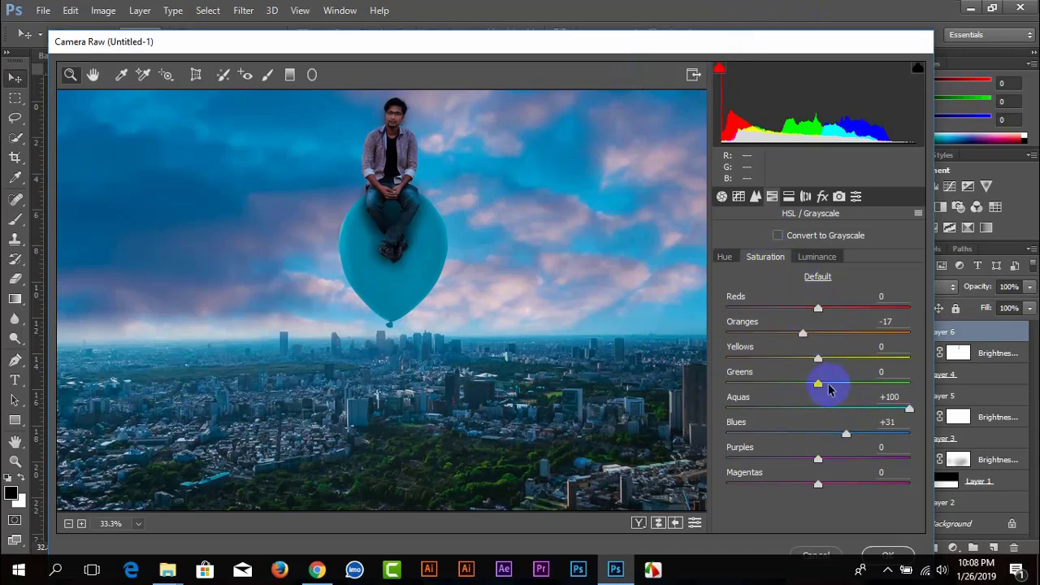
drag(820, 386, 858, 385)
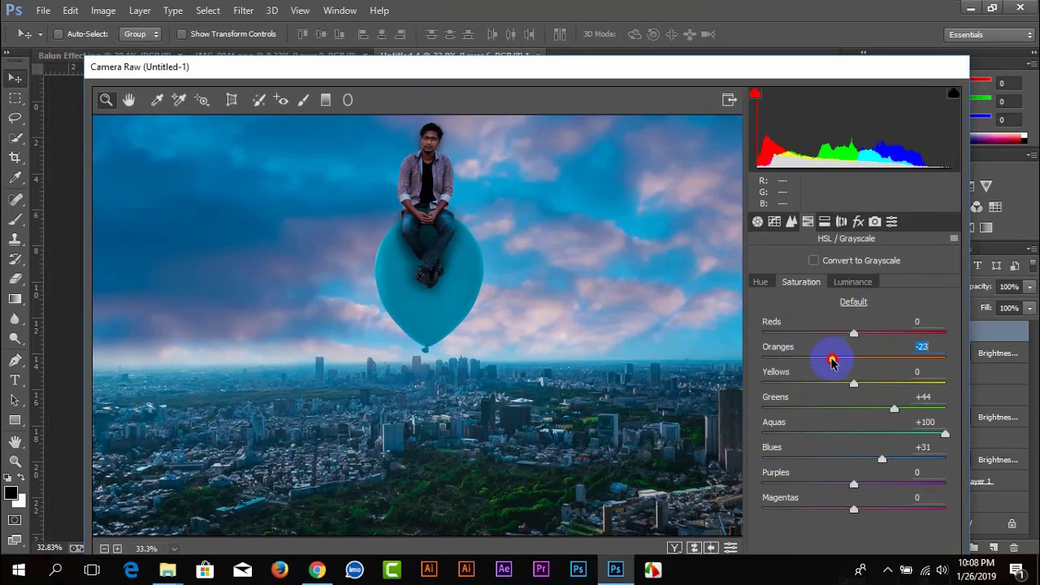
click(854, 282)
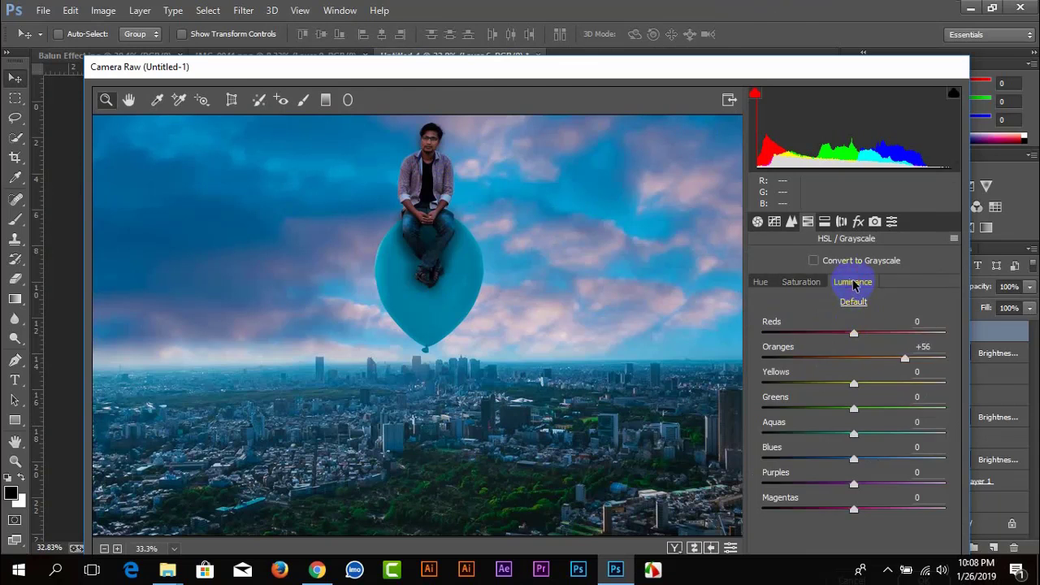
drag(904, 359, 911, 359)
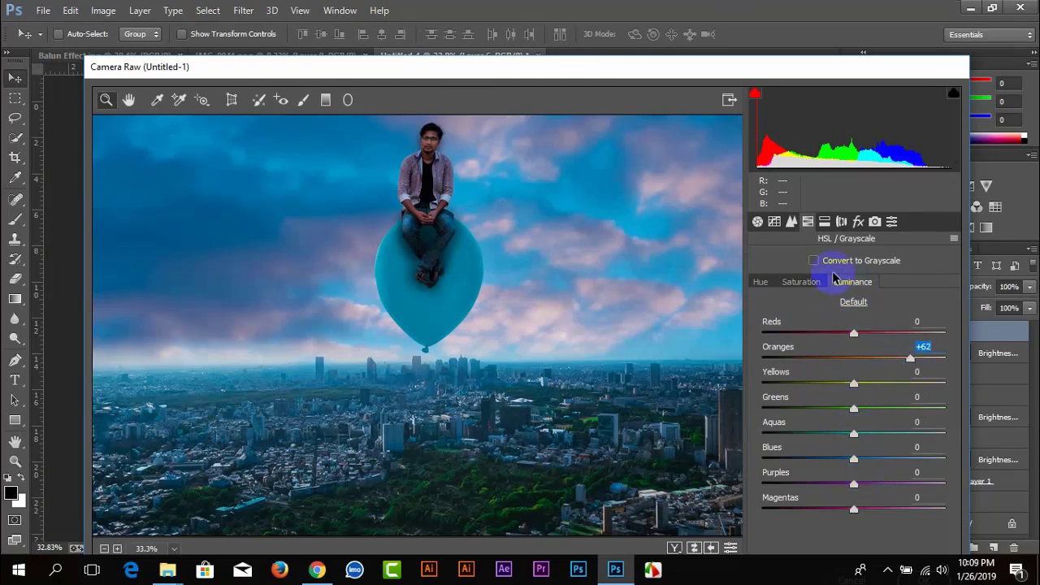
click(841, 221)
click(858, 221)
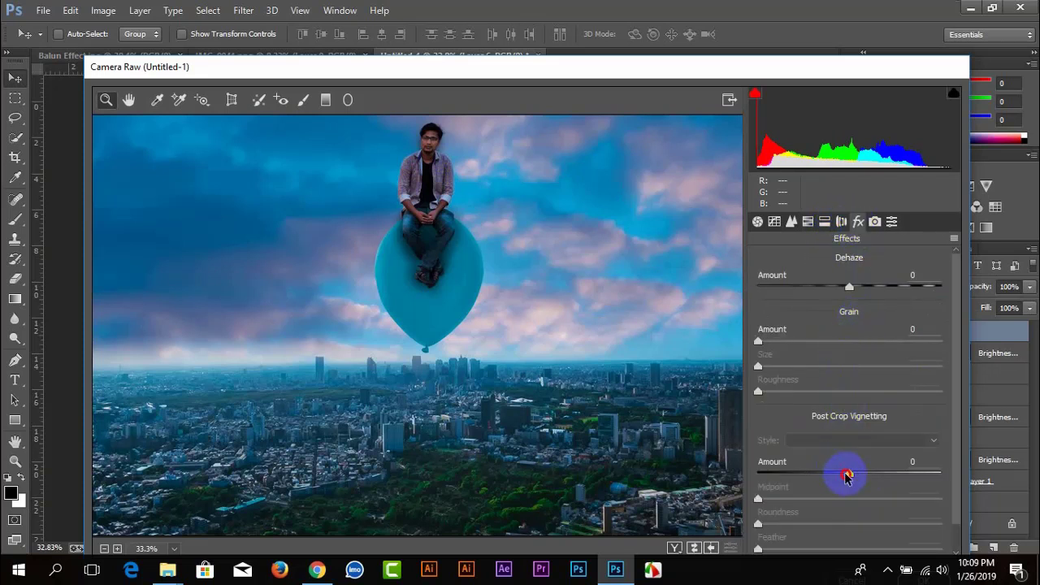
- Set Post Crop Vignetting Amount to -16 and apply the Camera Raw grade to Layer 6
mouse_move(847, 476)
mouse_down()
mouse_move(832, 476)
mouse_move(848, 480)
mouse_up()
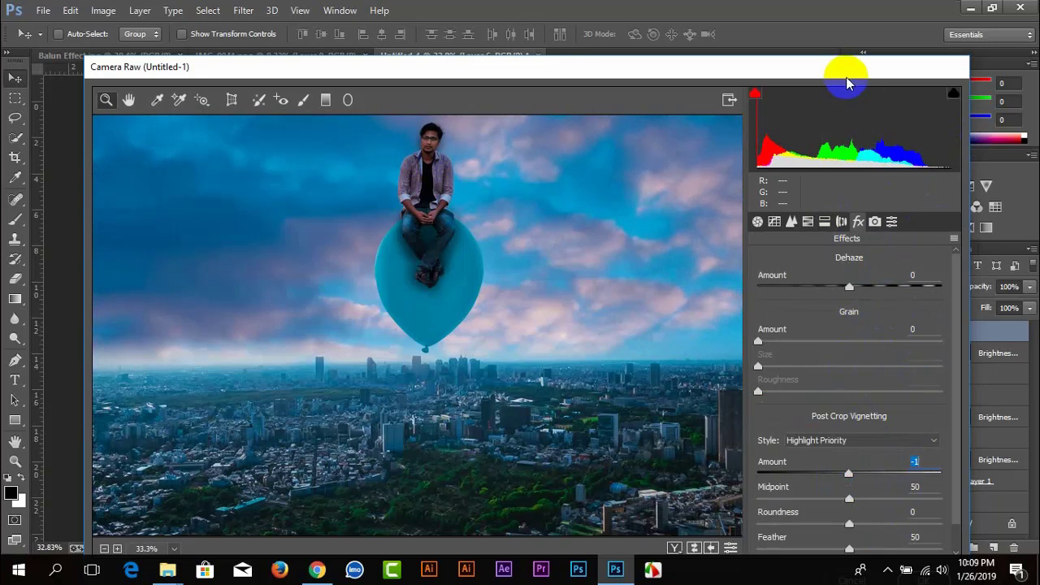
drag(847, 76, 785, 31)
click(864, 536)
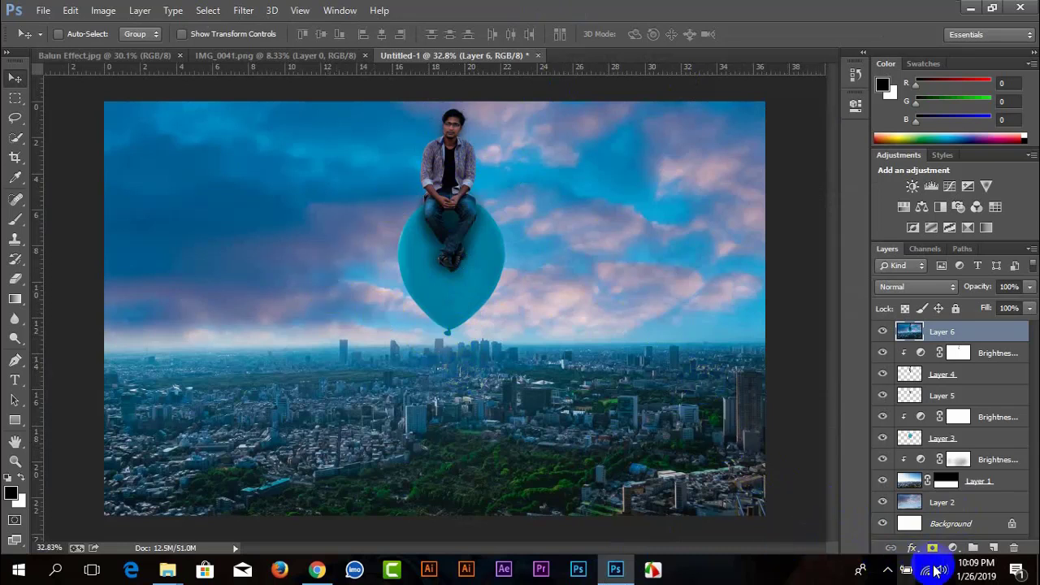
- Add a Color Balance layer with midtones -12, -12, -23, then a Photo Filter layer
click(954, 548)
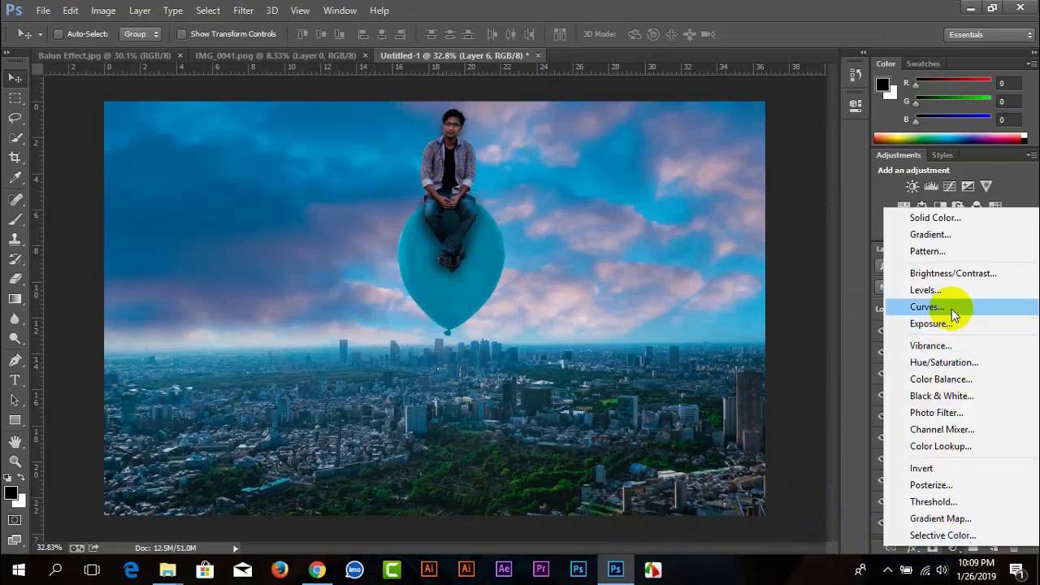
click(943, 379)
drag(705, 181, 700, 178)
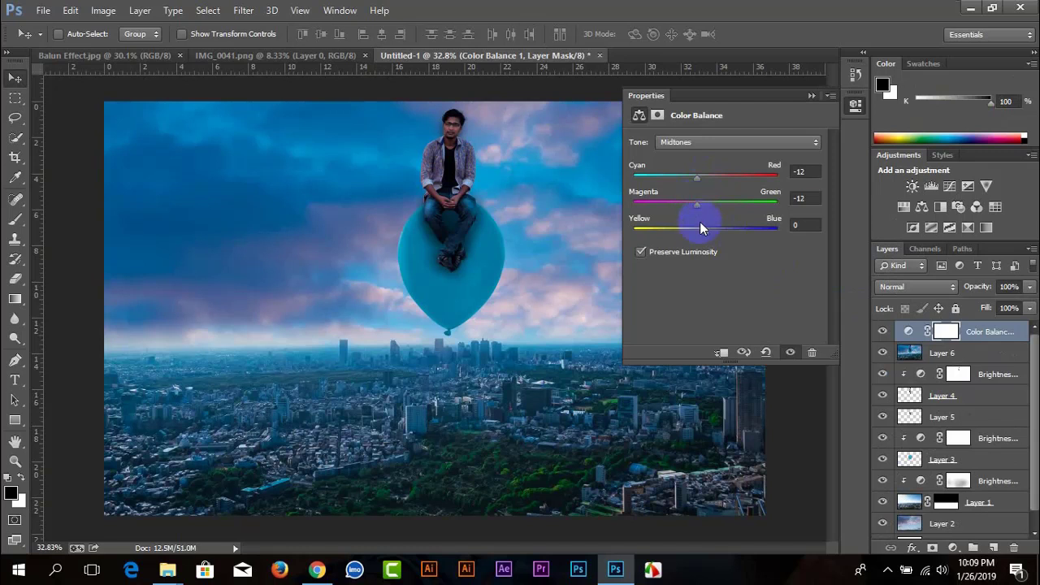
drag(702, 228, 689, 237)
click(811, 95)
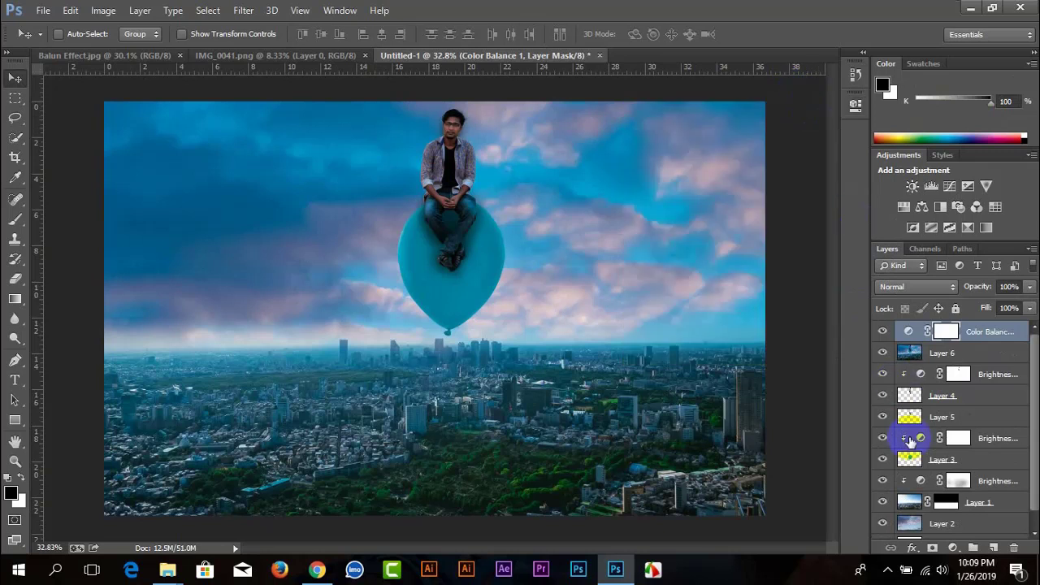
click(953, 548)
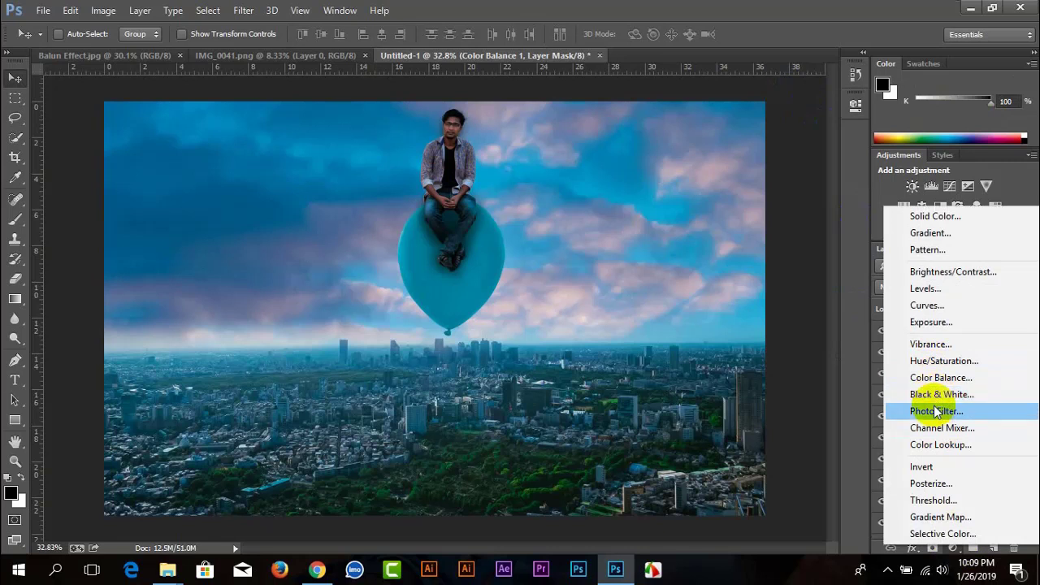
click(936, 411)
- Cycle through the Photo Filter presets and settle on Blue at 25% density
click(741, 142)
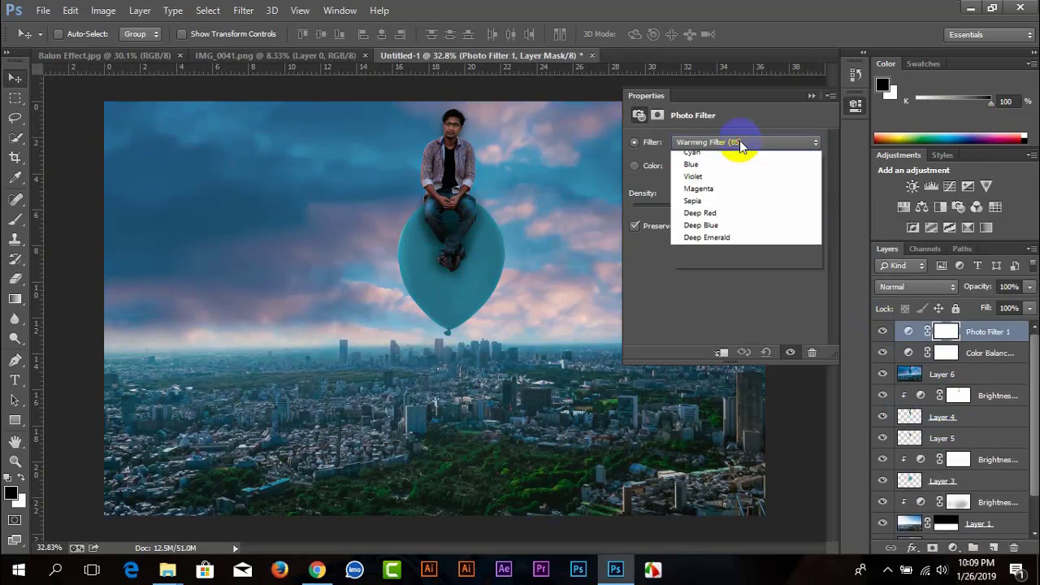
click(727, 169)
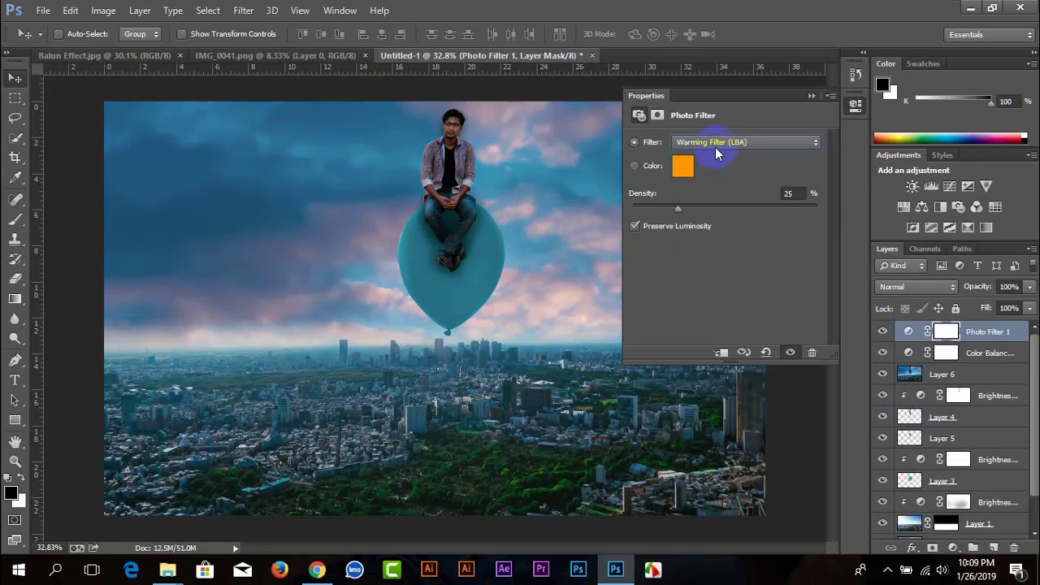
scroll(716, 147, down, 1)
scroll(716, 147, down, 1)
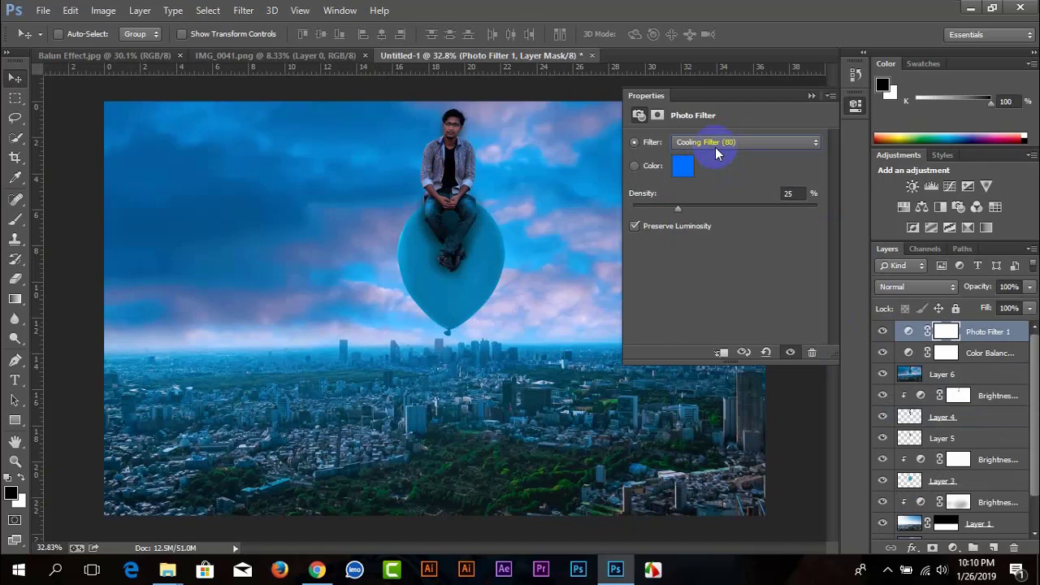
scroll(716, 147, down, 1)
scroll(716, 147, down, 1)
scroll(715, 147, down, 1)
scroll(715, 147, down, 1)
scroll(715, 146, down, 1)
scroll(715, 147, down, 1)
scroll(714, 145, down, 1)
scroll(715, 145, down, 1)
scroll(715, 145, down, 1)
scroll(714, 146, down, 1)
scroll(714, 145, down, 1)
scroll(715, 146, down, 1)
scroll(715, 145, down, 1)
scroll(714, 146, up, 1)
scroll(714, 146, up, 3)
scroll(714, 145, up, 1)
click(879, 514)
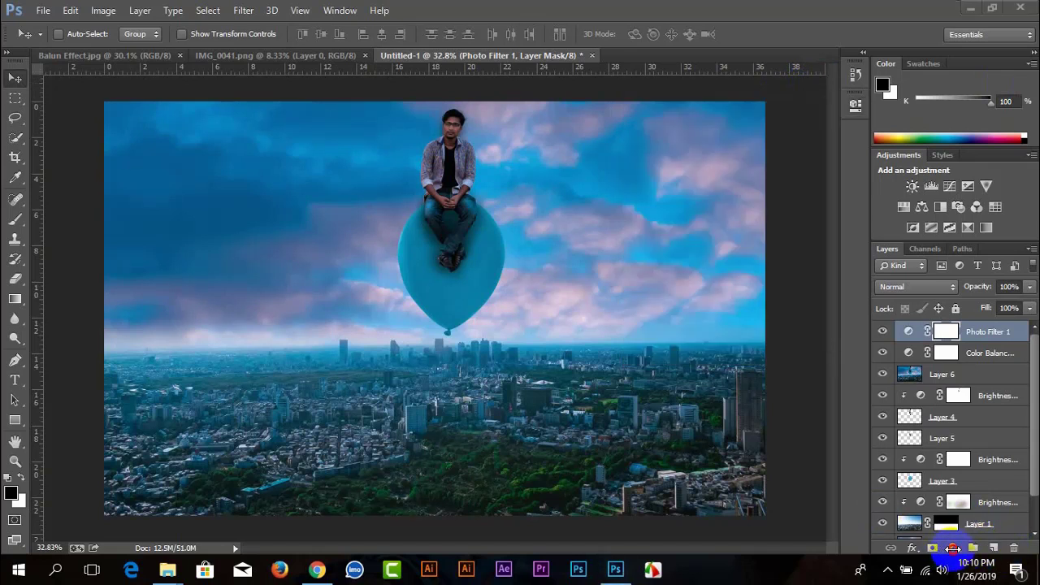
- Add a new Layer 7 and stamp all visible layers onto it with Apply Image
click(995, 549)
click(103, 9)
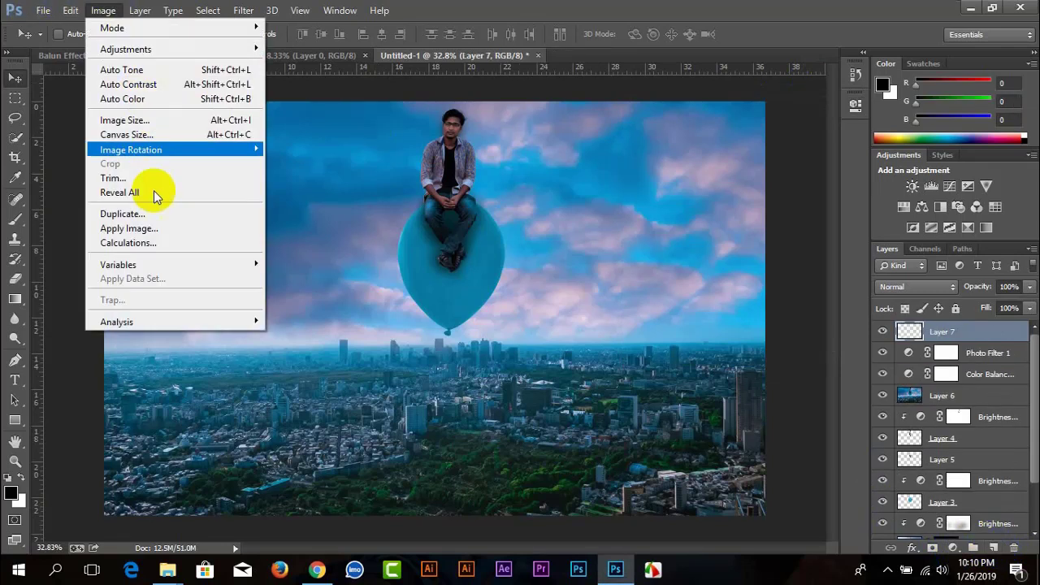
click(156, 228)
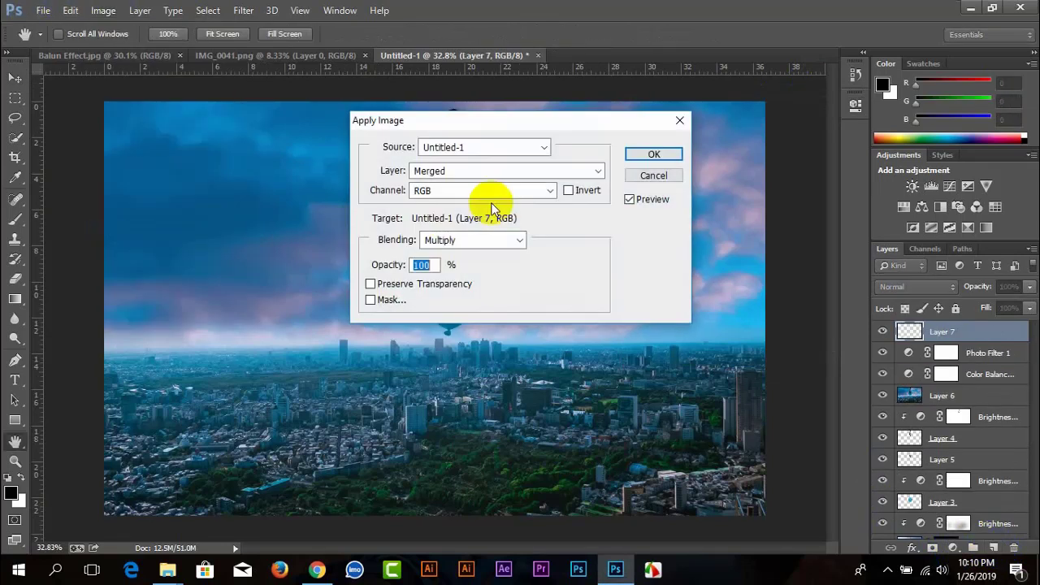
click(642, 156)
click(244, 10)
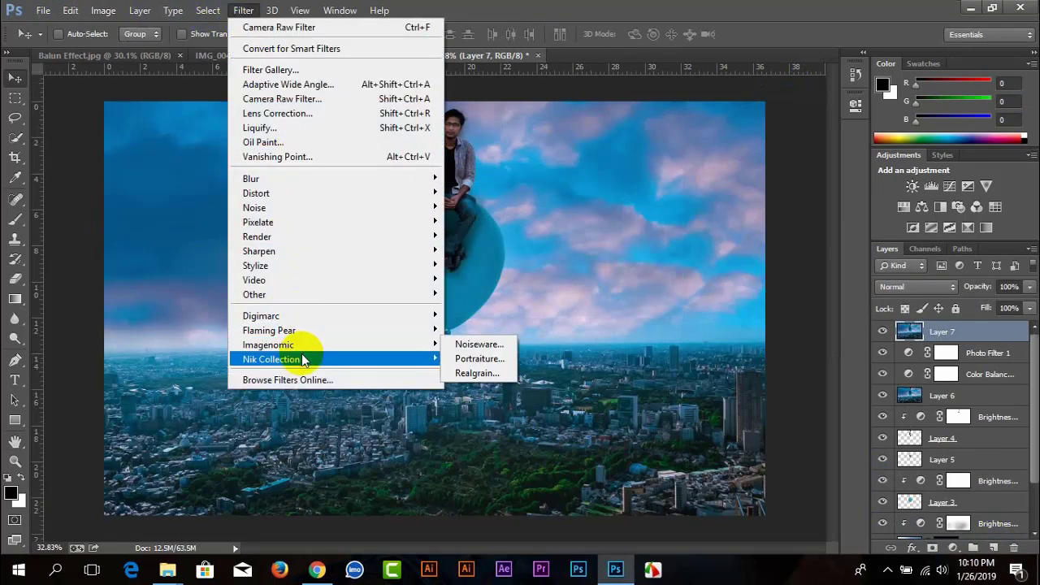
mouse_move(270, 360)
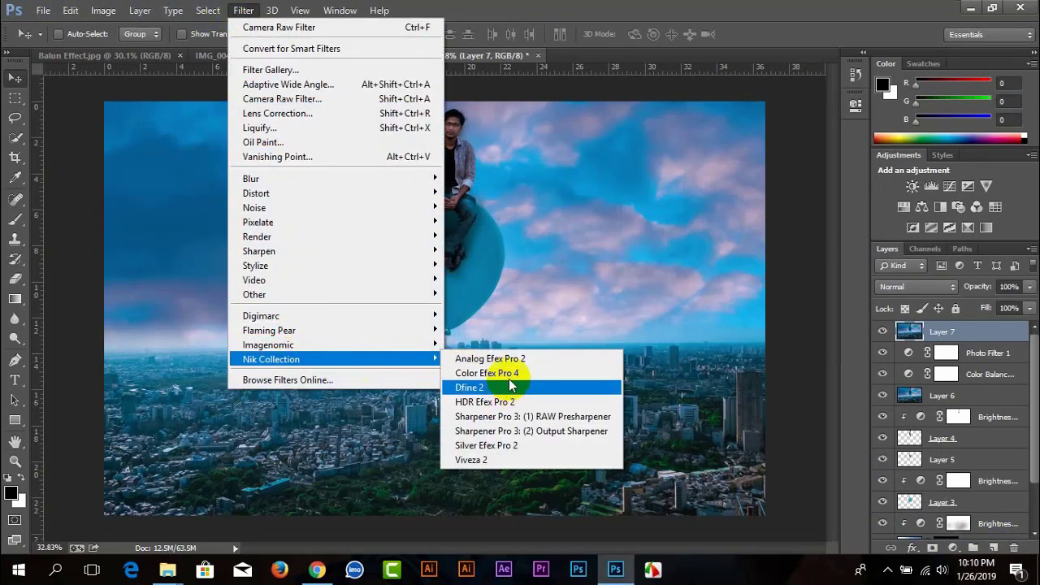
click(509, 378)
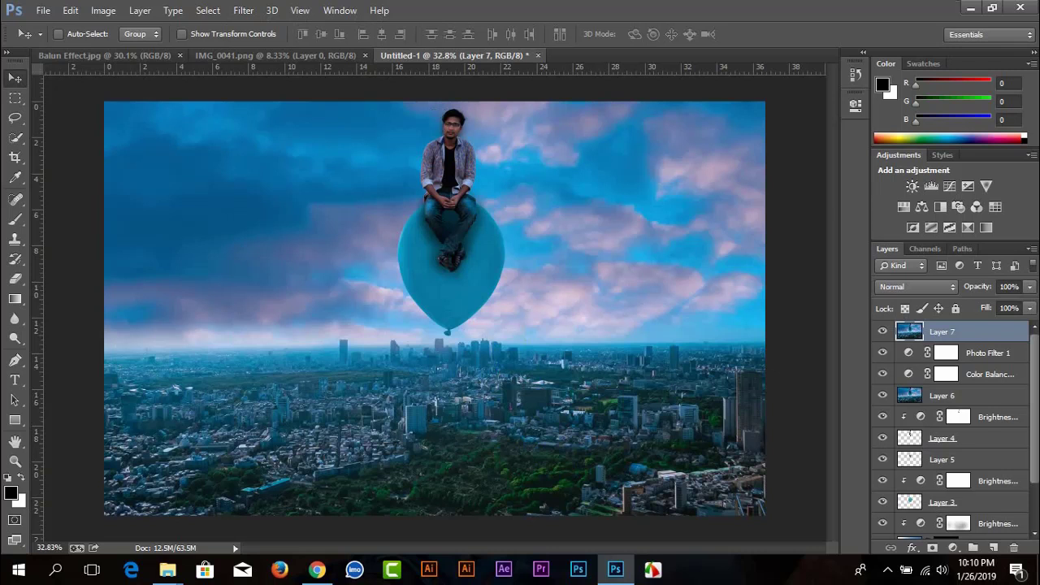
- Apply Imagenomic Portraiture to Layer 7 with the Default preset
click(243, 10)
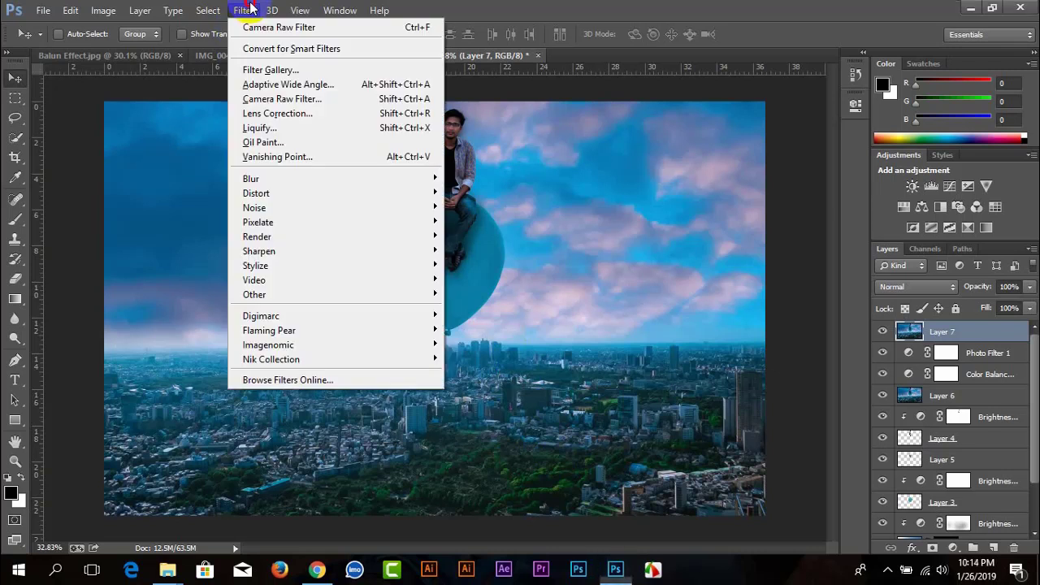
mouse_move(264, 345)
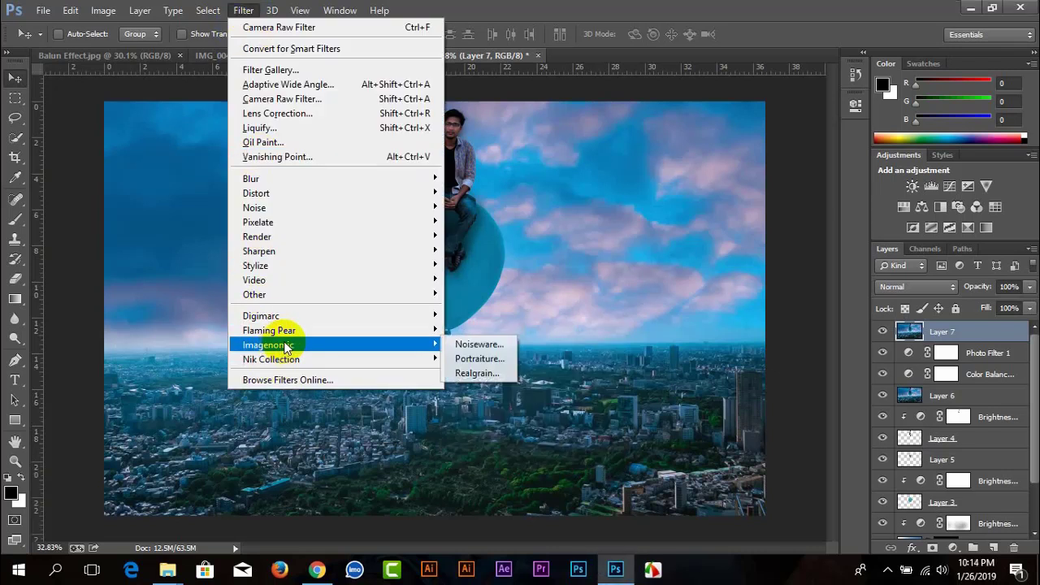
click(502, 360)
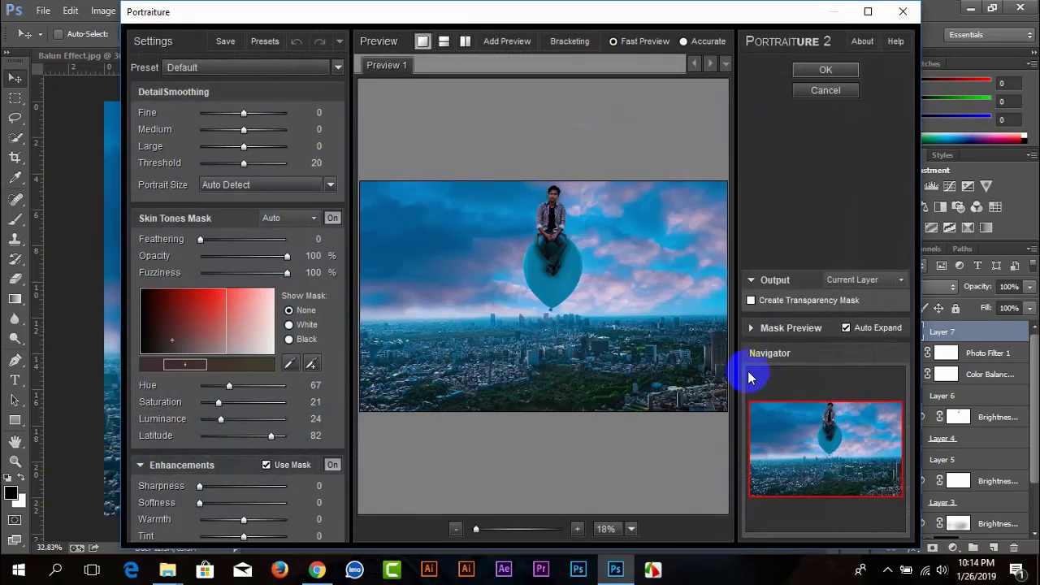
click(817, 75)
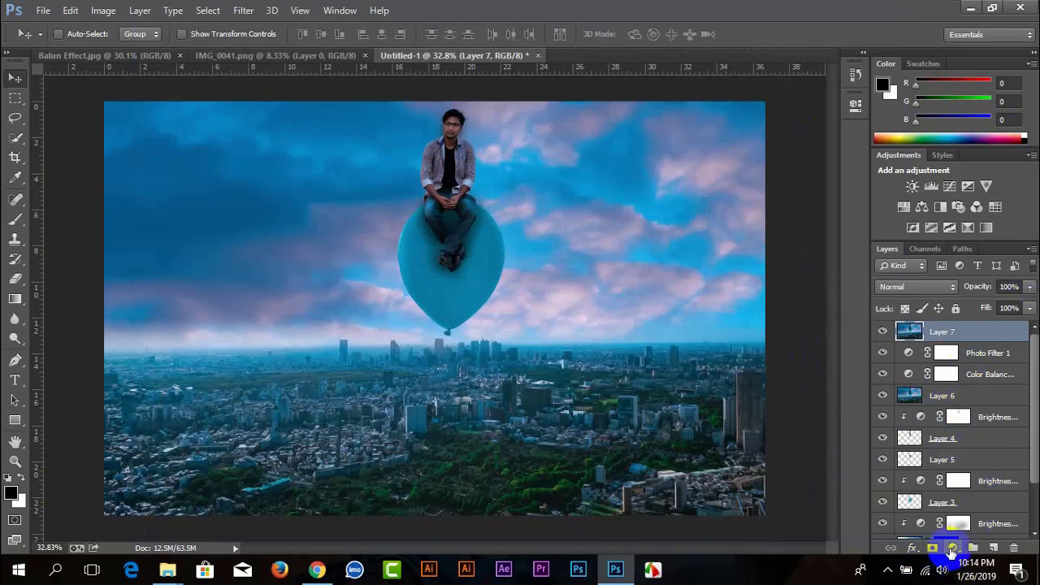
- Add a black Solid Color fill layer at 20% opacity
click(952, 548)
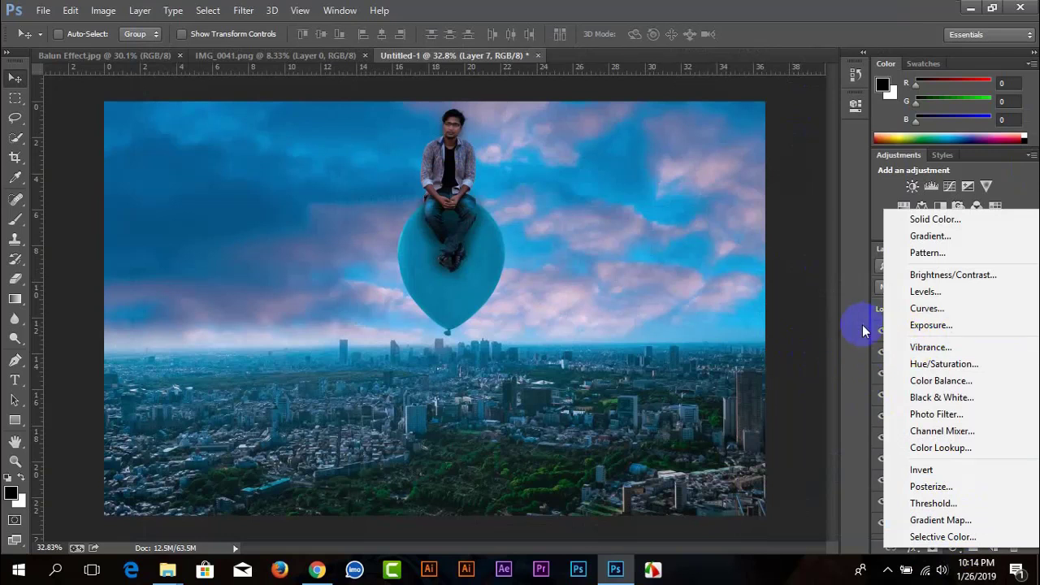
click(935, 219)
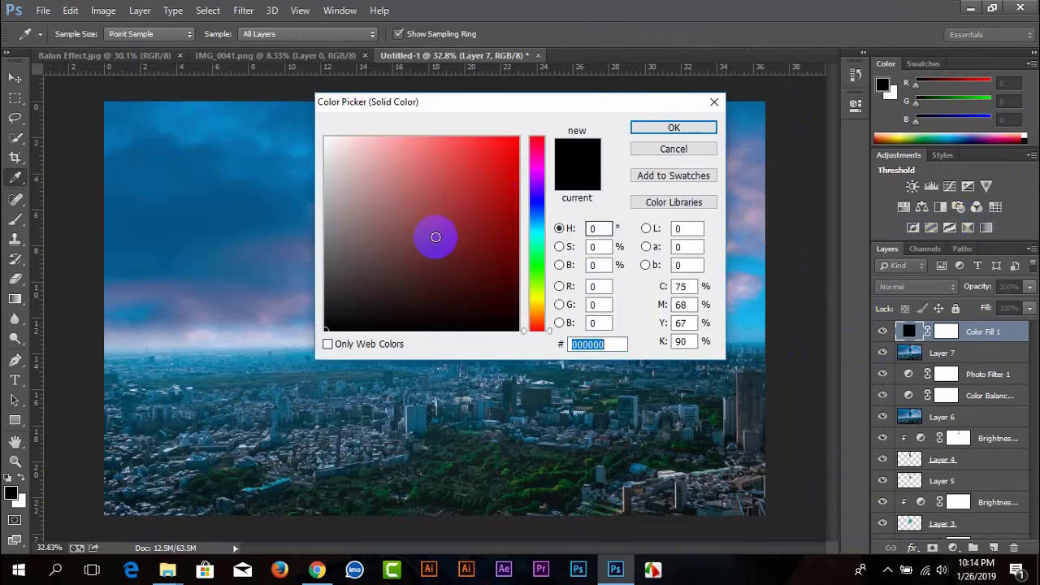
click(404, 332)
click(441, 332)
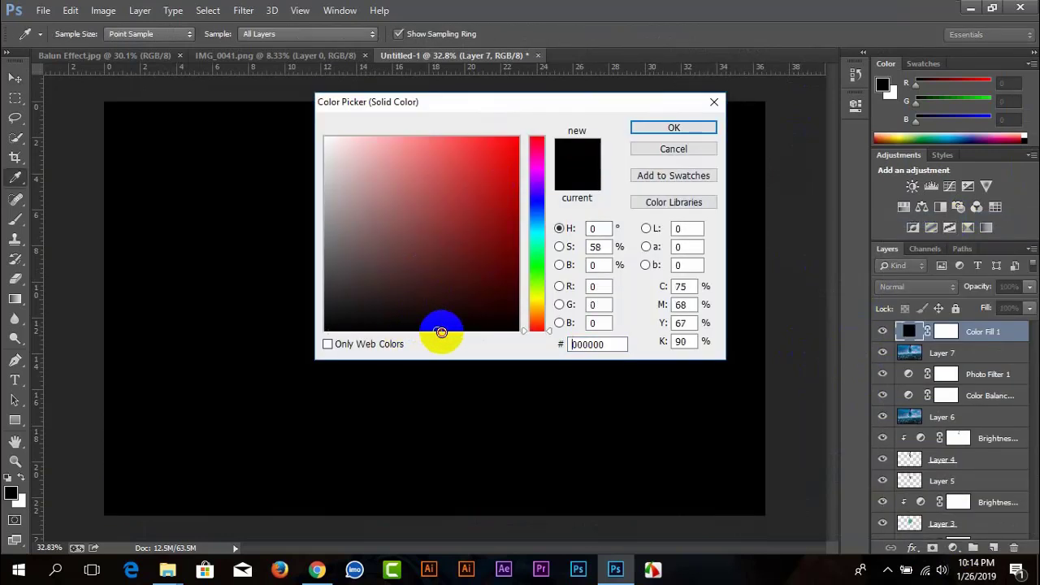
click(697, 130)
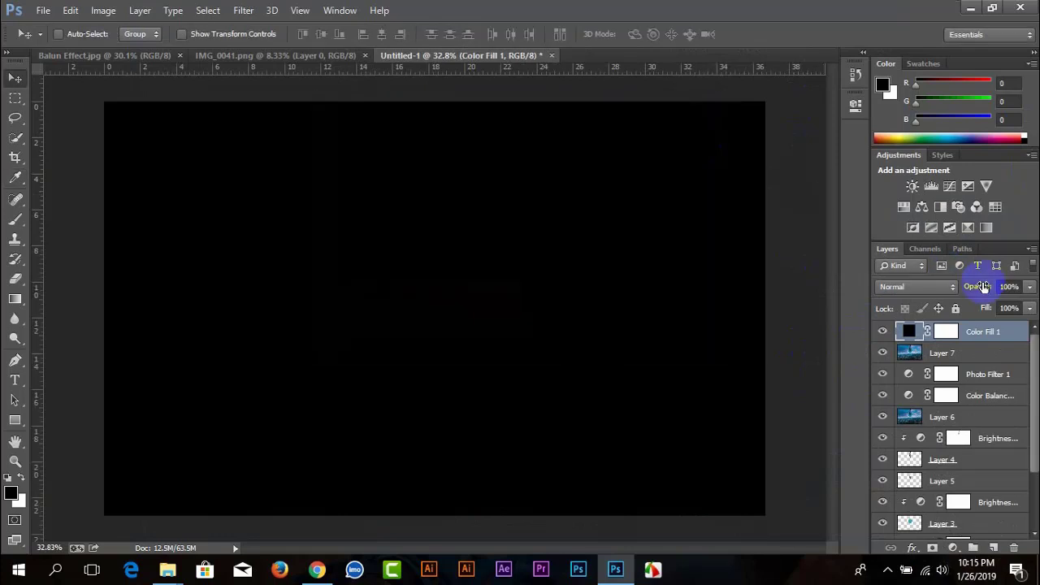
click(971, 287)
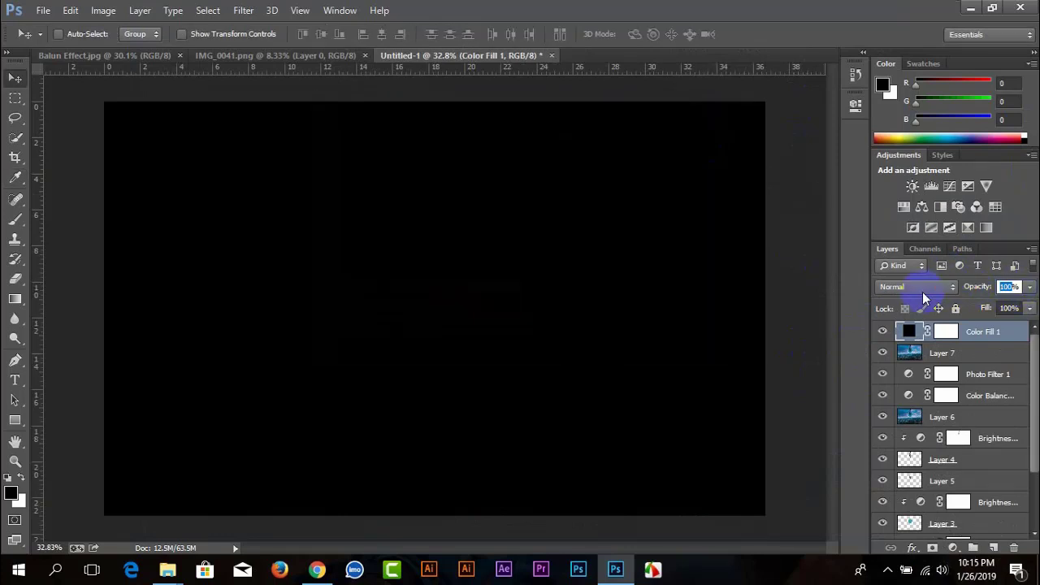
text(20)
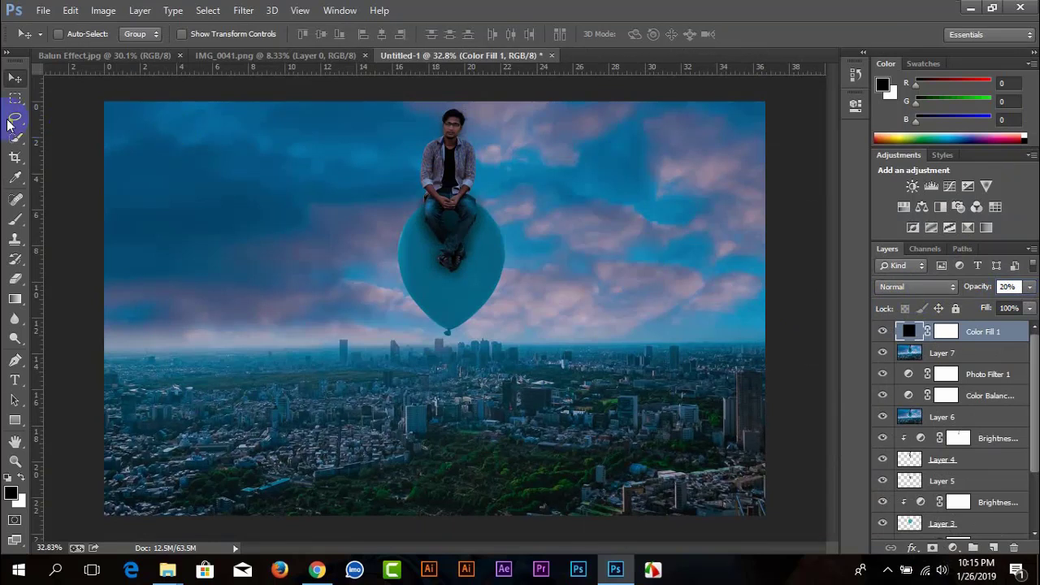
- Paint the fill's mask centre with a large black brush at 100% to clear the man and balloon
click(15, 220)
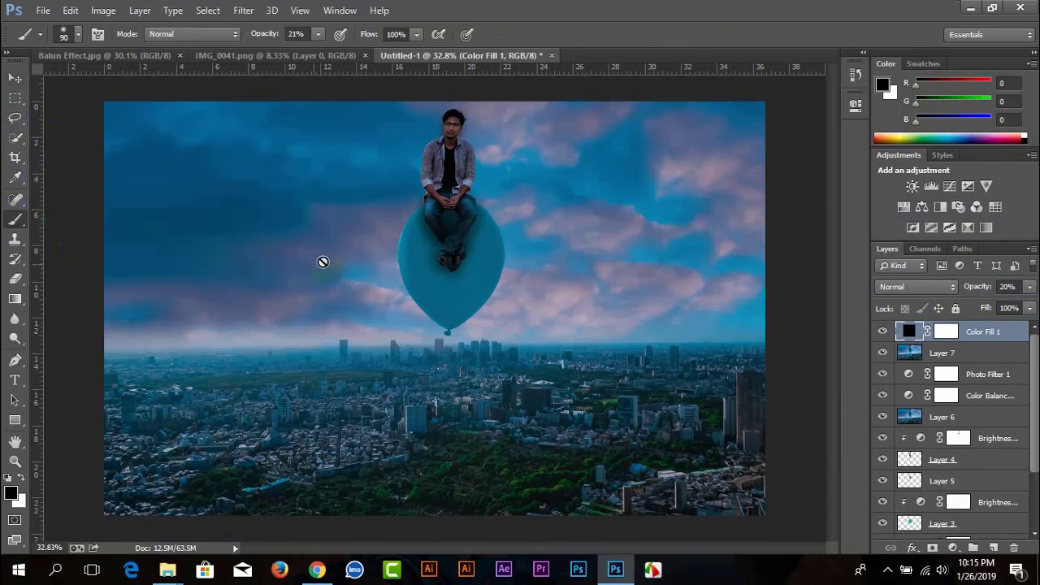
key(bracketright)
key(bracketright)
key(bracketright)
click(958, 332)
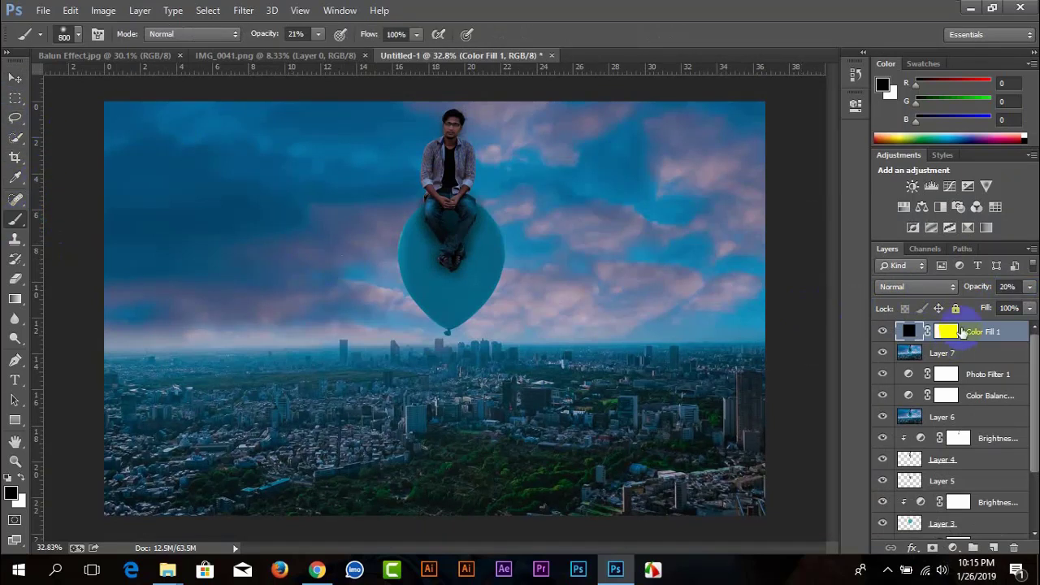
key(bracketright)
key(bracketright)
key(bracketright)
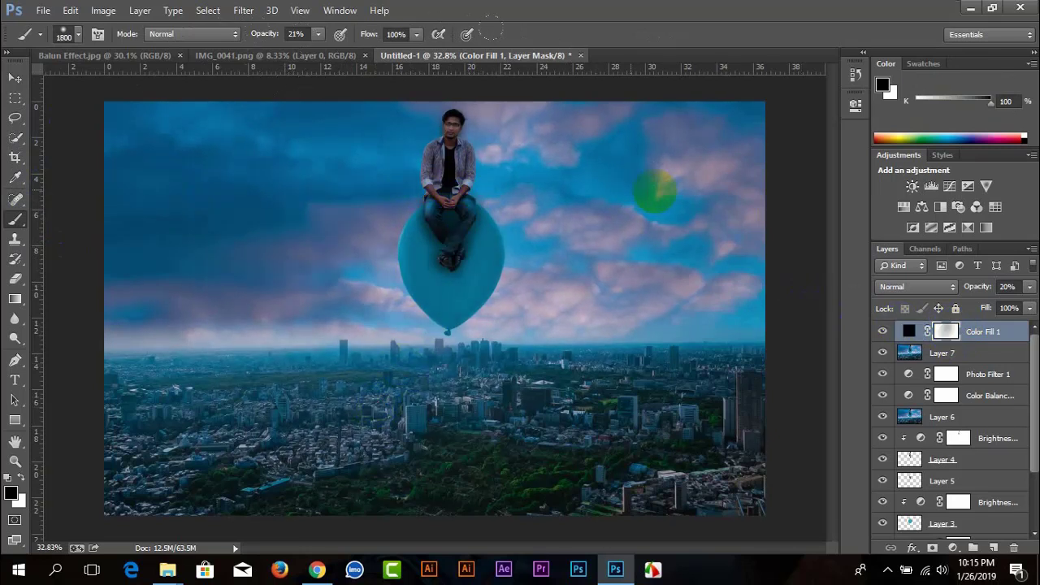
drag(499, 320, 450, 357)
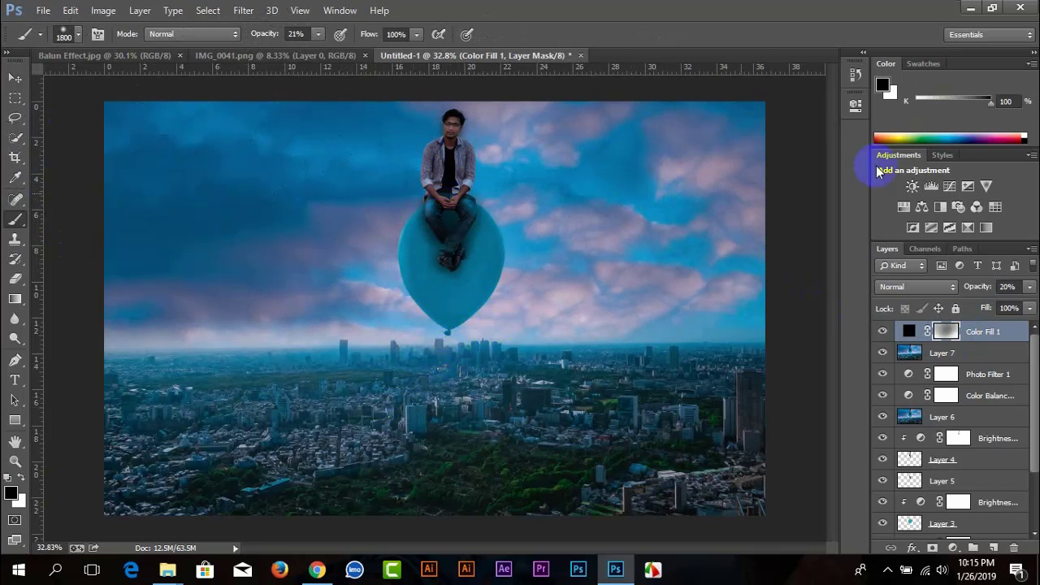
drag(541, 204, 542, 348)
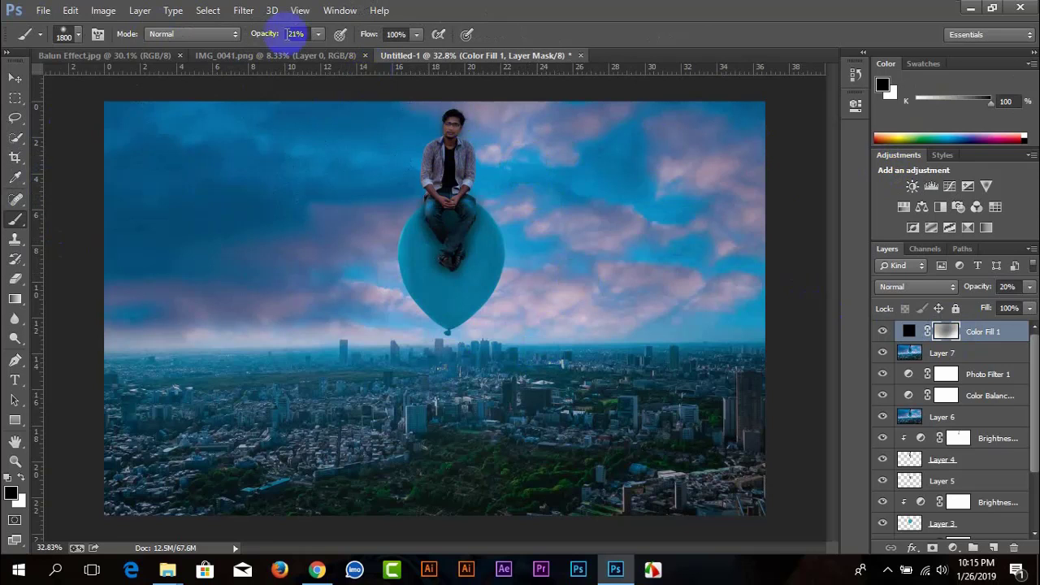
drag(266, 34, 455, 46)
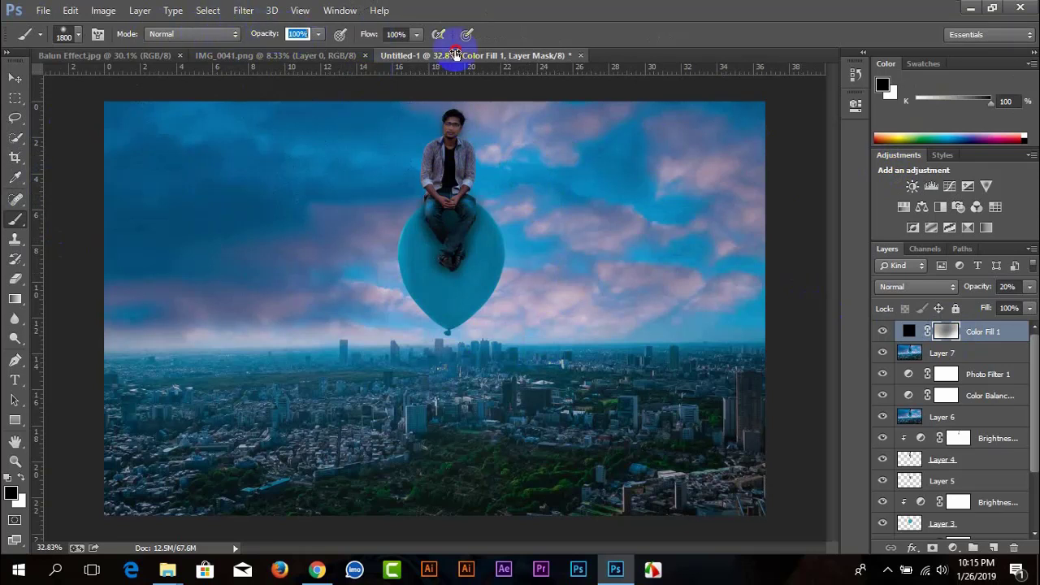
click(451, 154)
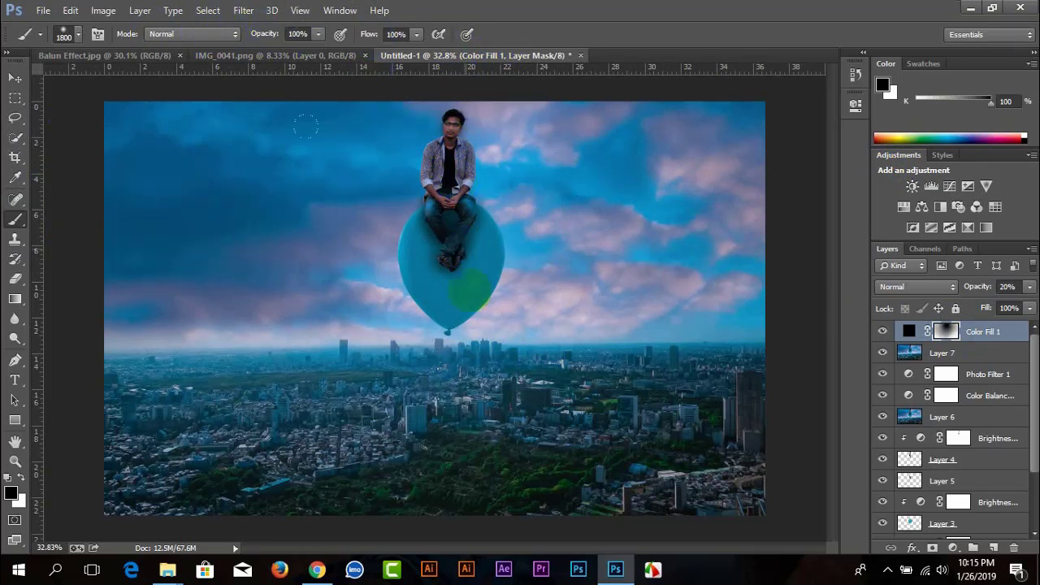
click(521, 416)
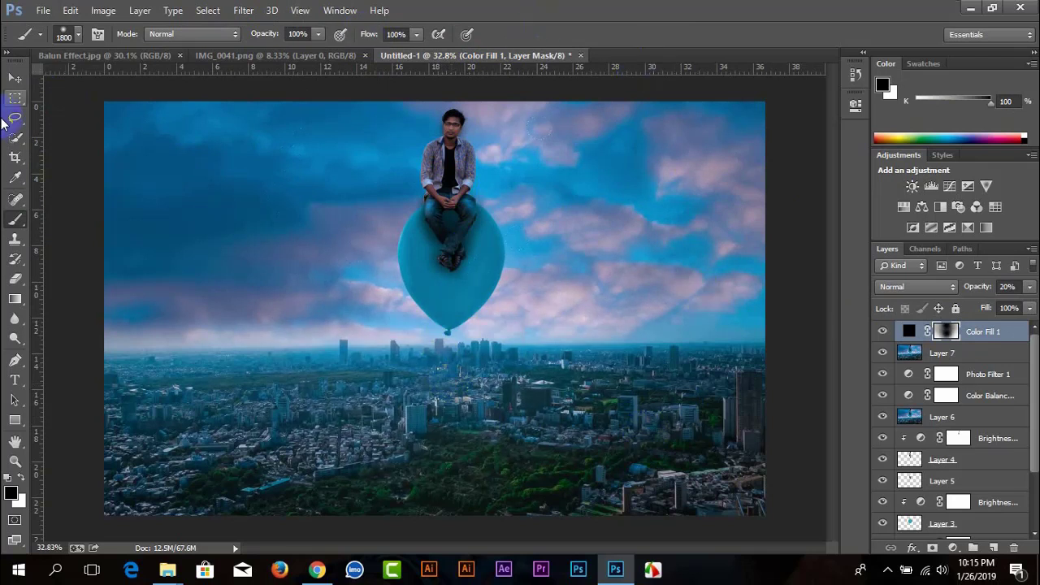
click(320, 162)
click(138, 118)
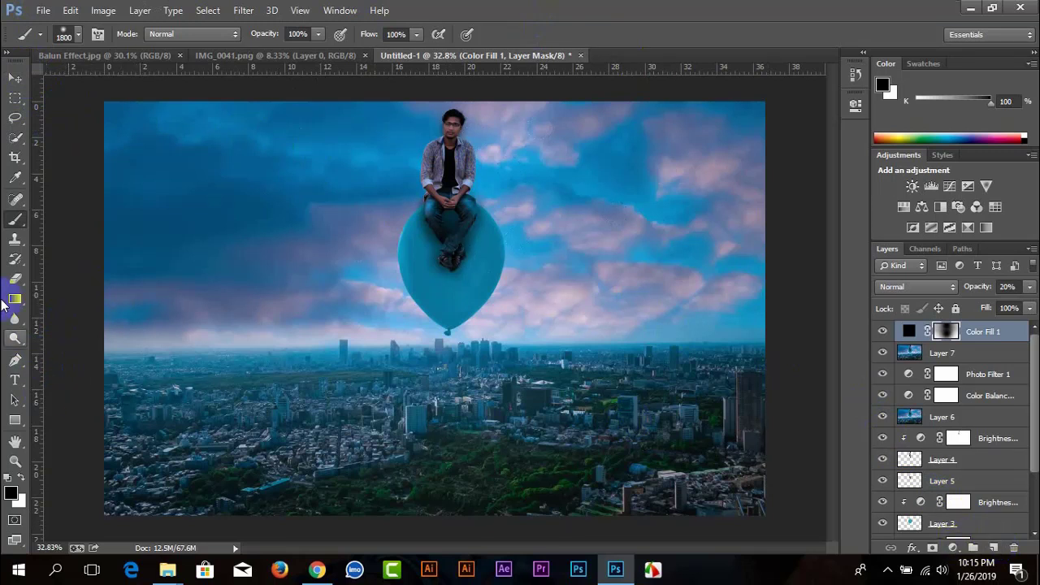
- Type 'Photo manipulation Tutorial' right of the balloon, resize it, and correct 'Tutrial'
key(t)
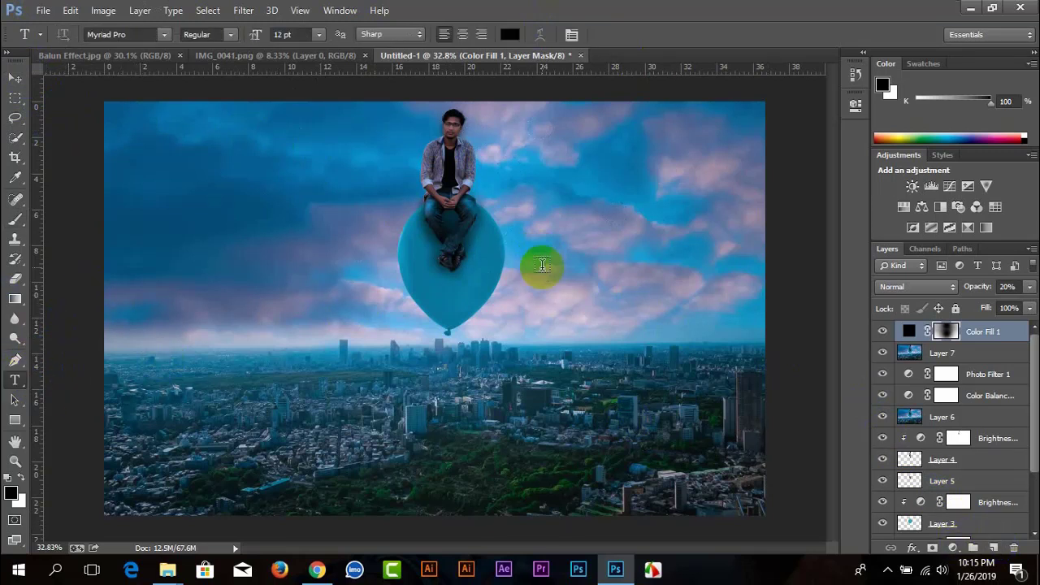
click(542, 267)
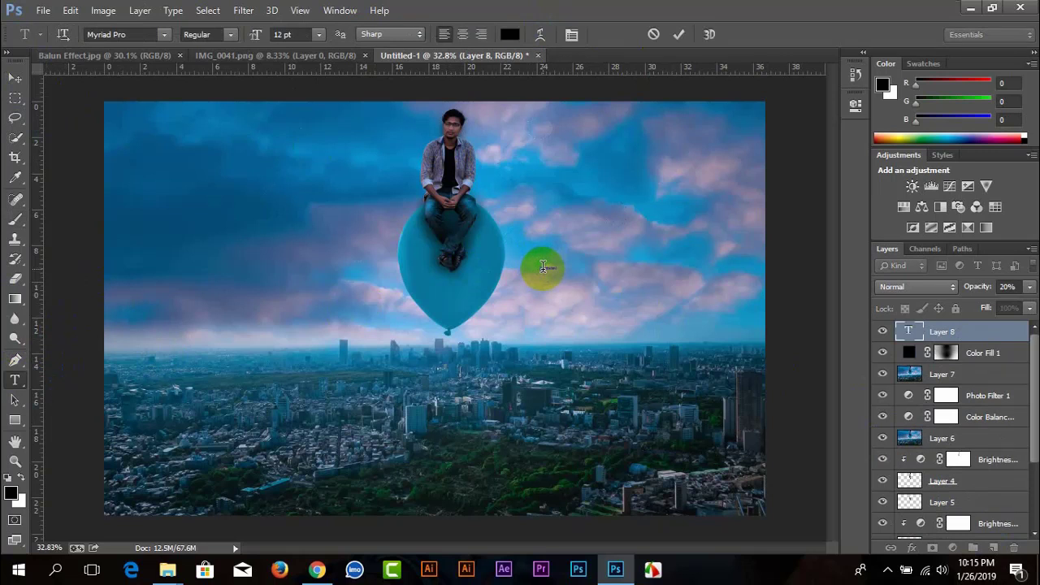
drag(256, 34, 333, 65)
click(732, 255)
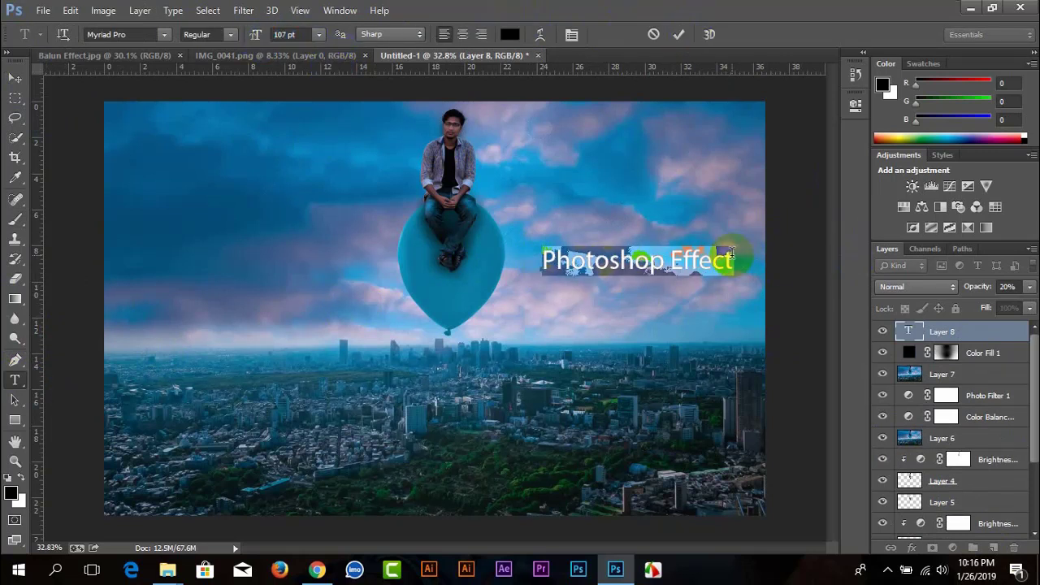
key(BackSpace)
key(BackSpace)
key(BackSpace)
text(manipulation)
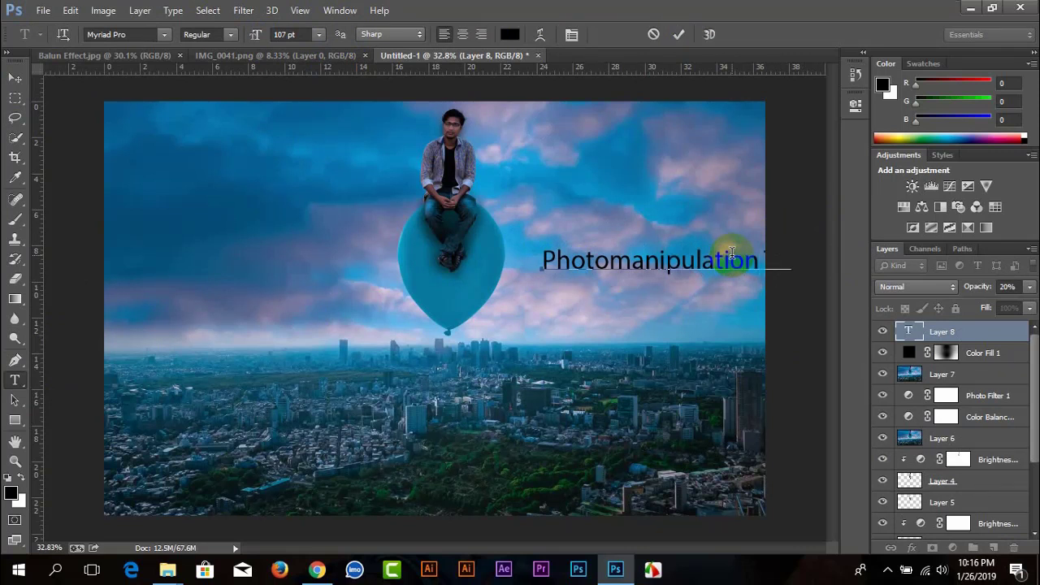
key(ctrl+a)
drag(251, 35, 224, 37)
click(585, 261)
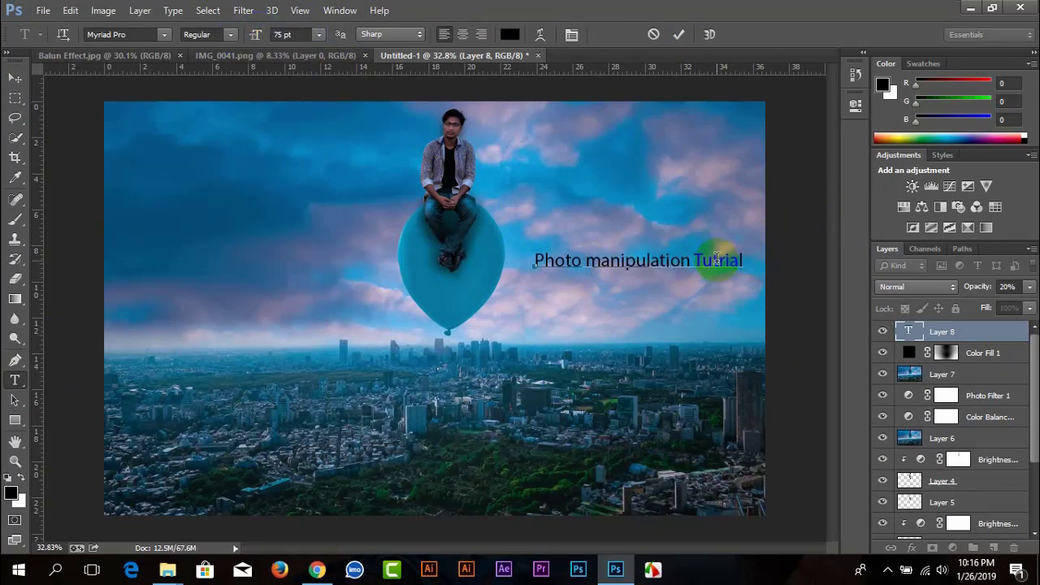
text(o)
- Change the title text to a condensed font and commit it
drag(802, 279, 529, 239)
click(122, 34)
text(Nueva St)
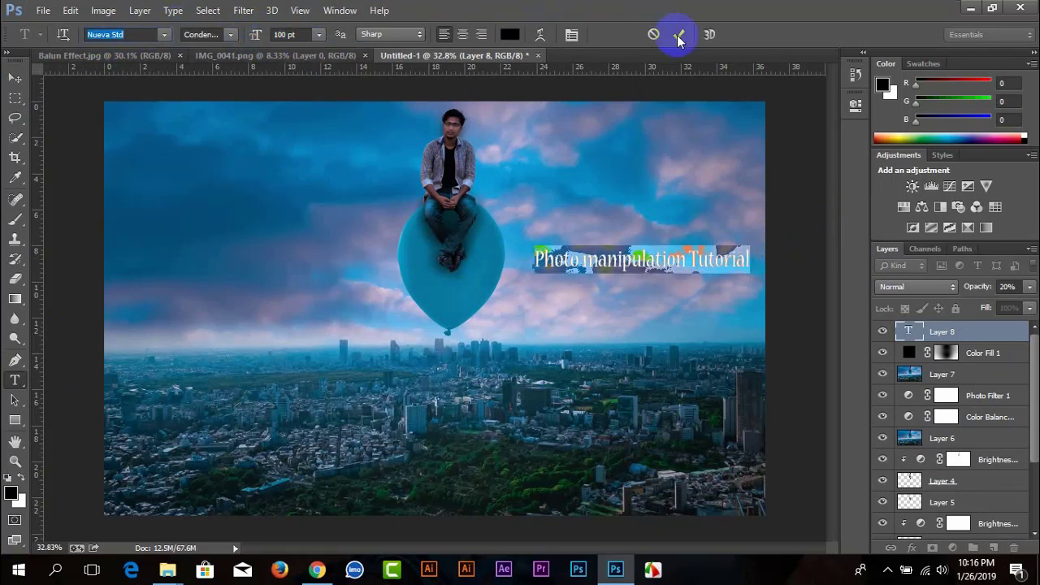
scroll(117, 33, down, 2)
scroll(163, 32, down, 2)
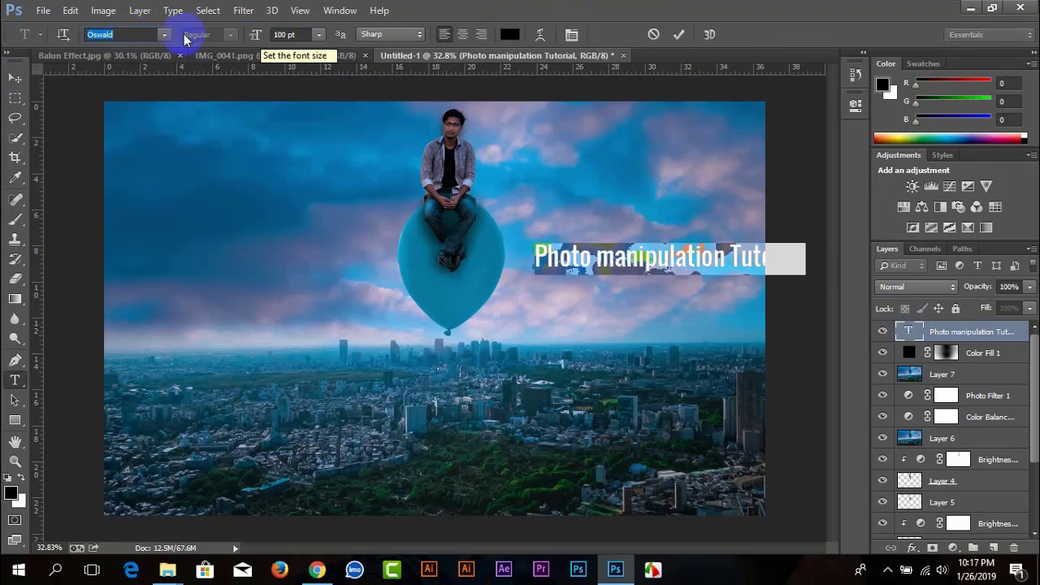
click(678, 34)
- Try a pale pink title colour, keep black, and browse other fonts
click(510, 34)
drag(592, 109, 956, 223)
click(703, 254)
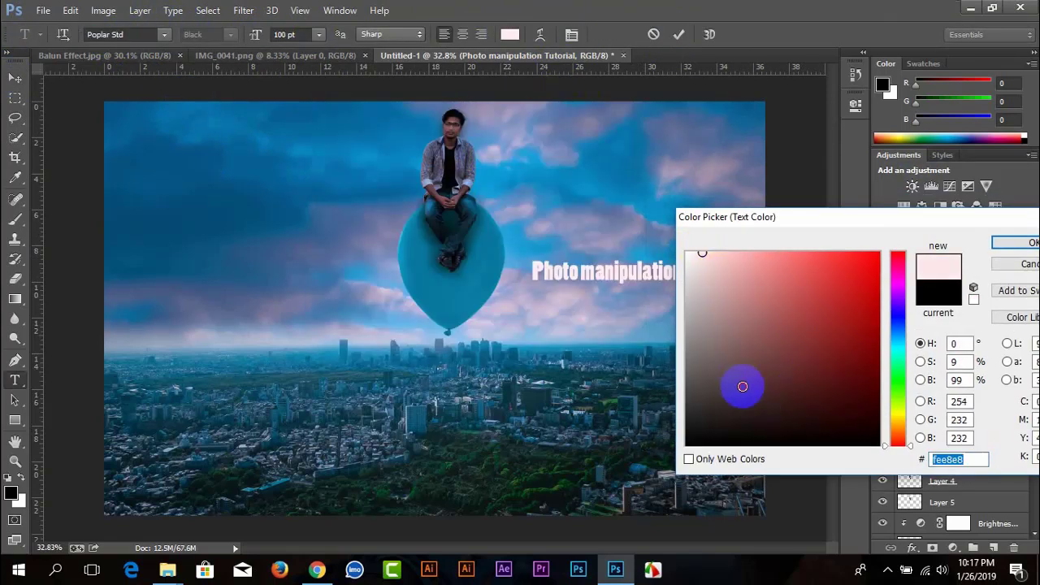
key(Escape)
click(134, 34)
scroll(134, 34, down, 1)
scroll(134, 34, down, 1)
scroll(134, 35, down, 1)
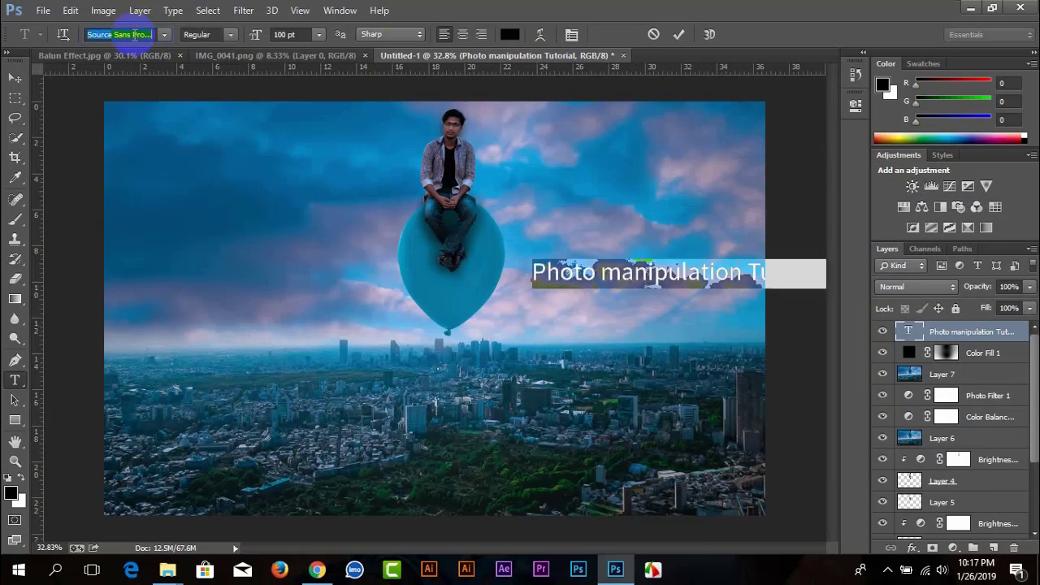
scroll(134, 34, down, 2)
- Duplicate the title into a smaller 'photoshop woark_2018' subtitle placed right under it
drag(720, 284, 631, 274)
double_click(908, 331)
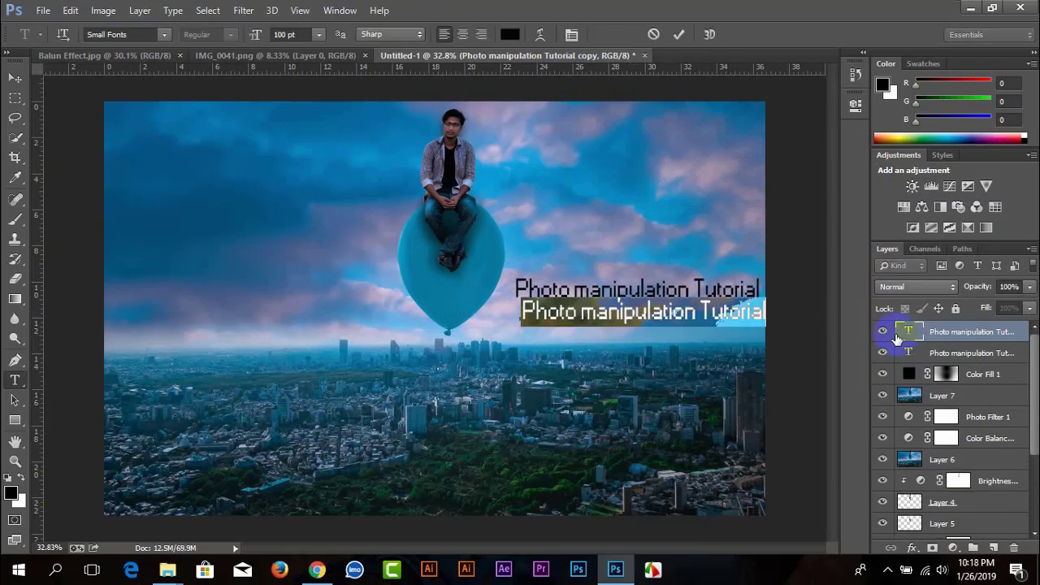
text(photoshop woark_2018)
key(ctrl+a)
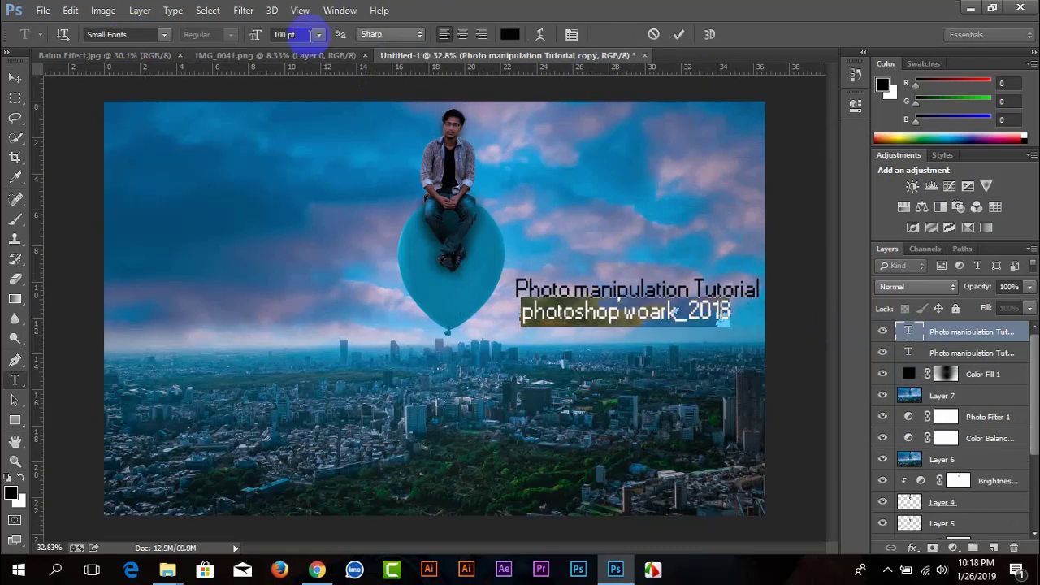
scroll(309, 35, down, 2)
click(128, 34)
scroll(128, 34, down, 1)
scroll(127, 34, down, 1)
scroll(128, 34, down, 1)
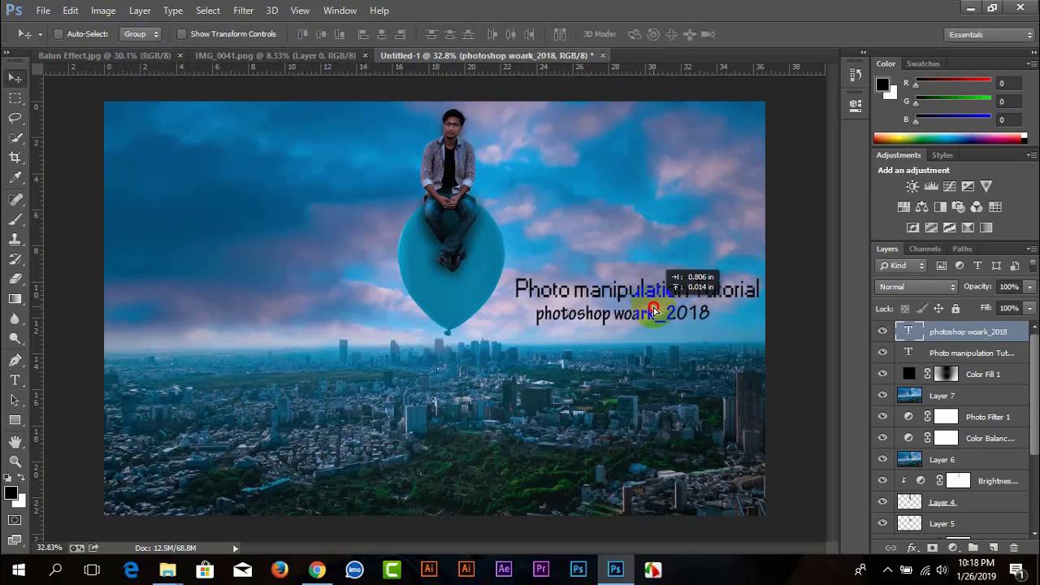
drag(610, 313, 646, 310)
scroll(646, 309, up, 3)
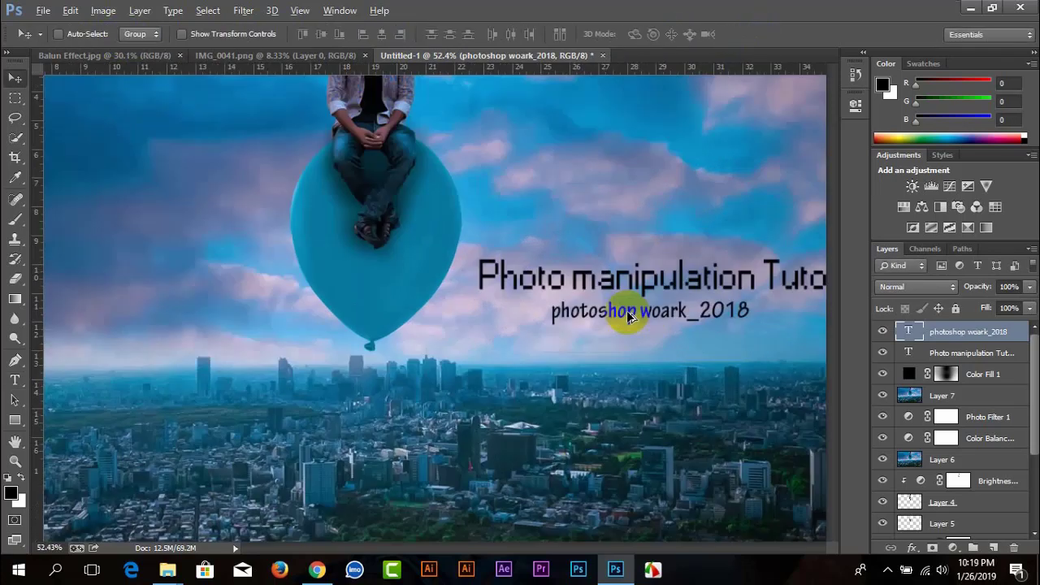
scroll(623, 314, up, 3)
- Duplicate the subtitle into a line below with the author's name in a different font
drag(488, 290, 487, 334)
double_click(908, 332)
text(Hafiz Halve)
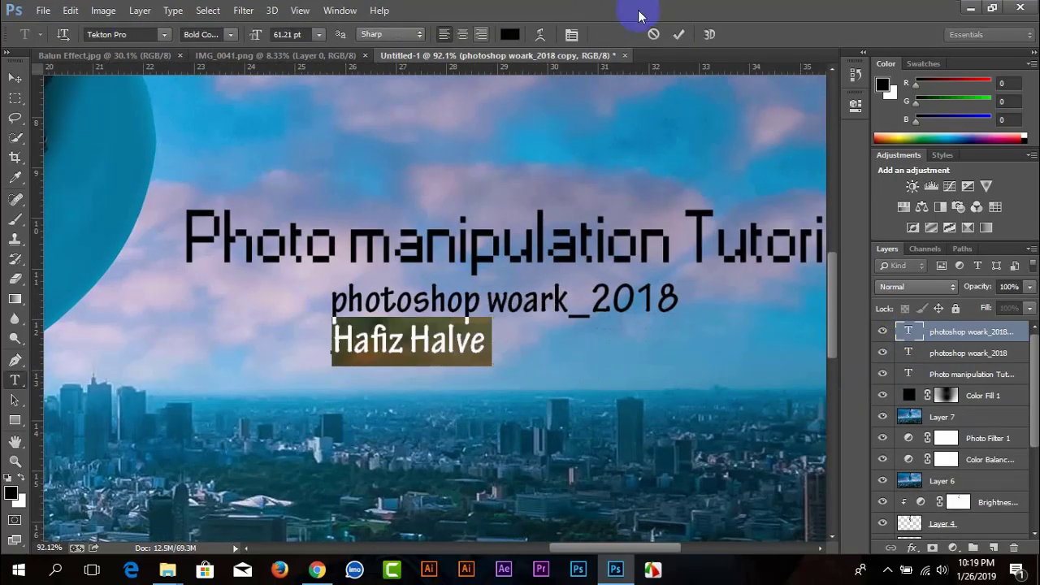
key(ctrl+Return)
scroll(476, 344, down, 3)
scroll(564, 298, up, 4)
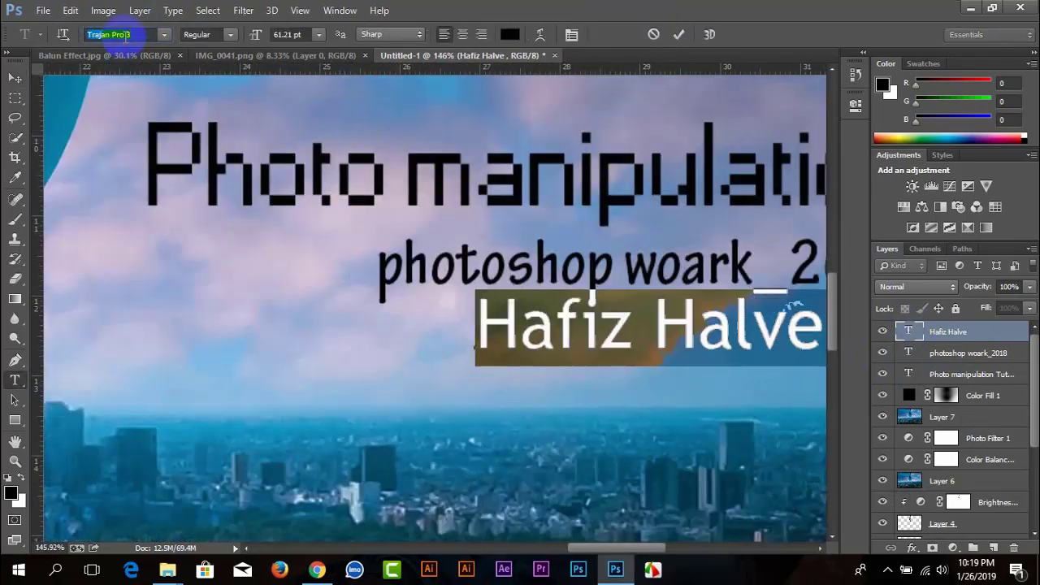
scroll(131, 34, down, 2)
key(ctrl+Return)
scroll(546, 283, down, 5)
- Select the subtitle and name layers together, then reselect only the author-name layer
click(946, 363)
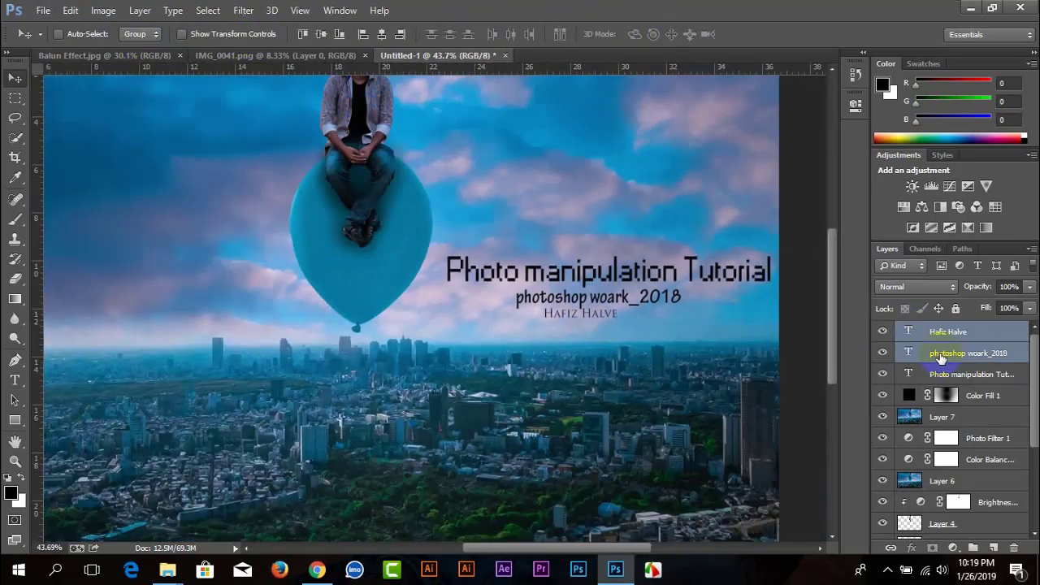
scroll(666, 298, up, 1)
scroll(557, 302, up, 4)
click(959, 342)
scroll(407, 363, down, 4)
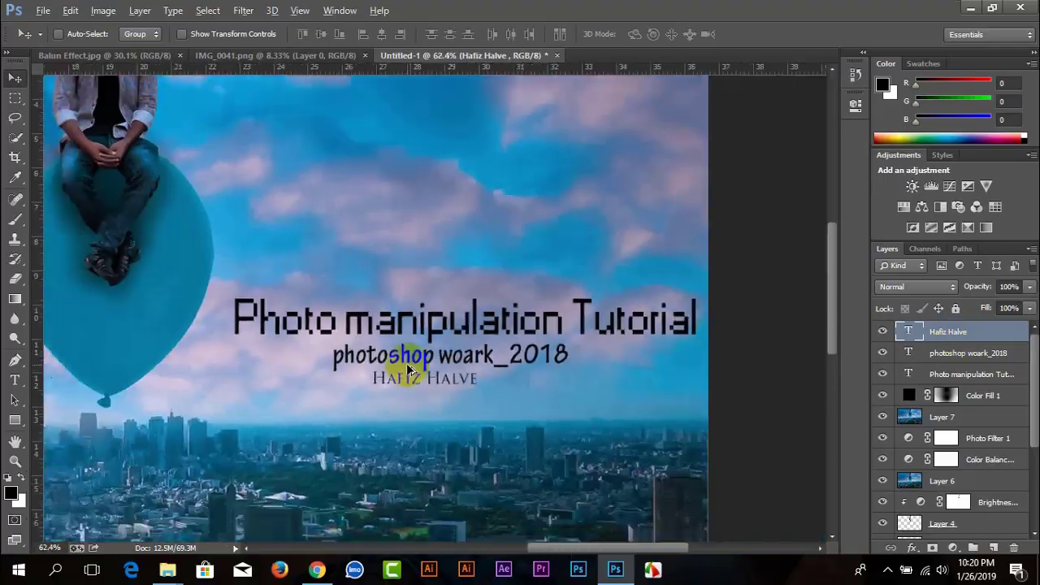
scroll(349, 357, down, 2)
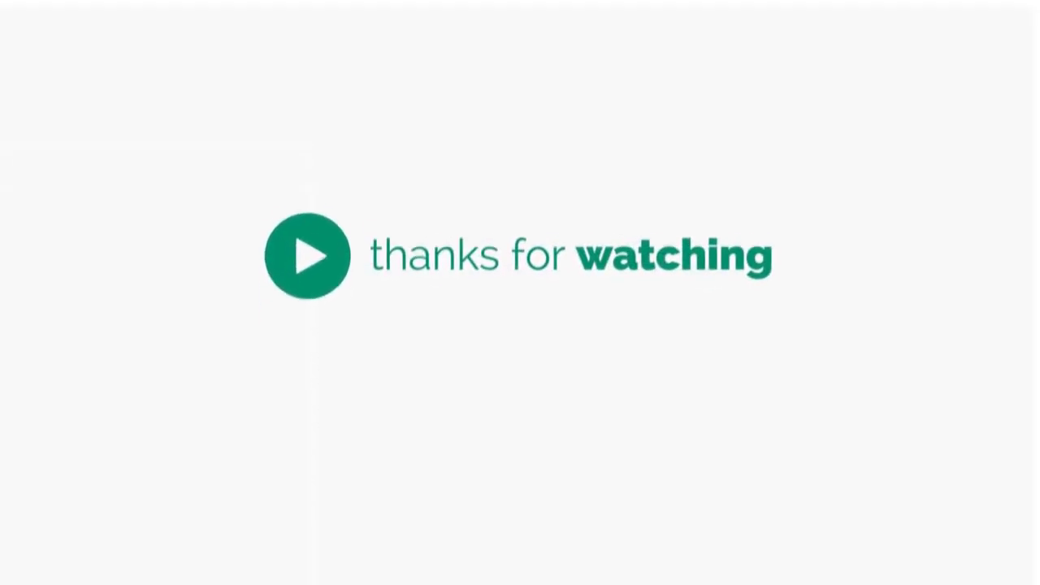